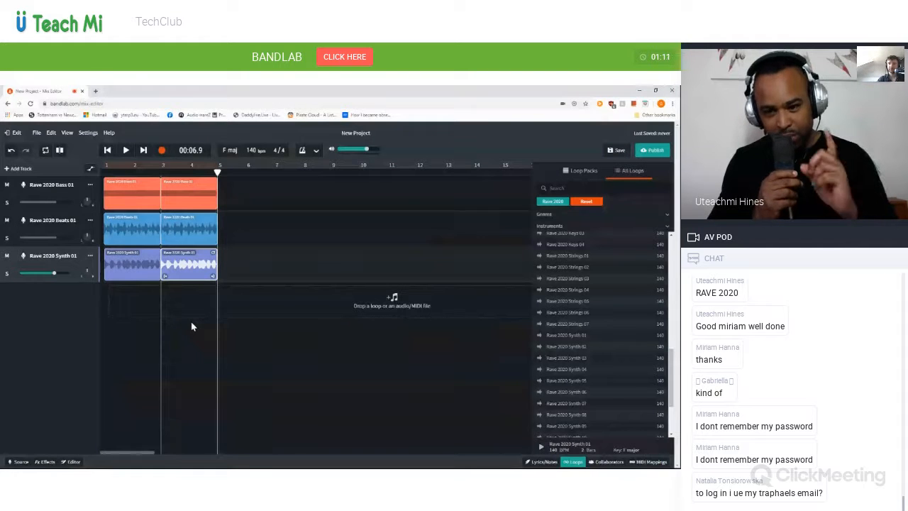
Play the arrangement from the beginning and return the playhead to the start
{"action": "left_click", "coordinate": [192, 322]}
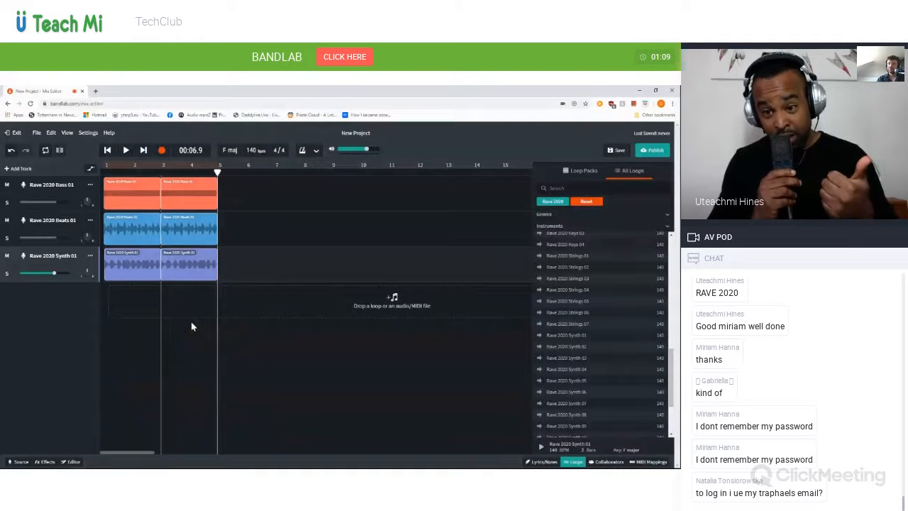
{"action": "key", "text": "Return"}
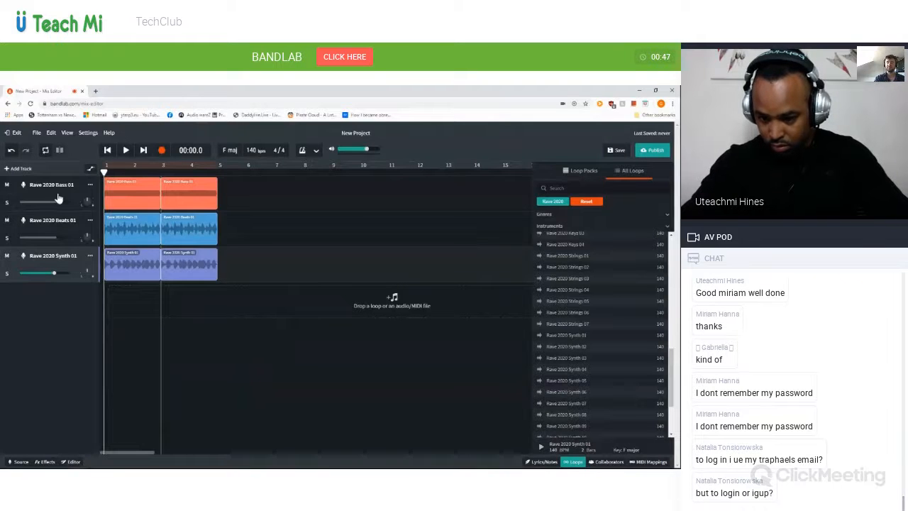
{"action": "left_click", "coordinate": [234, 243]}
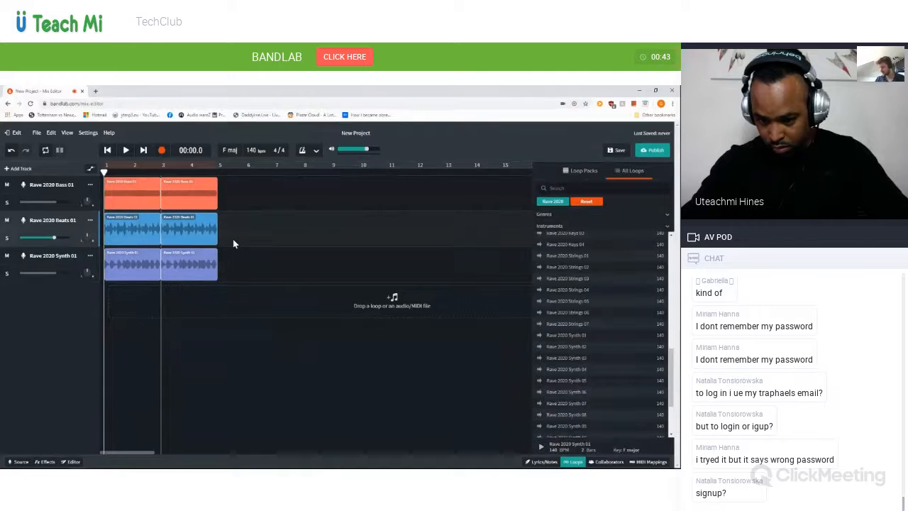
{"action": "key", "text": "space"}
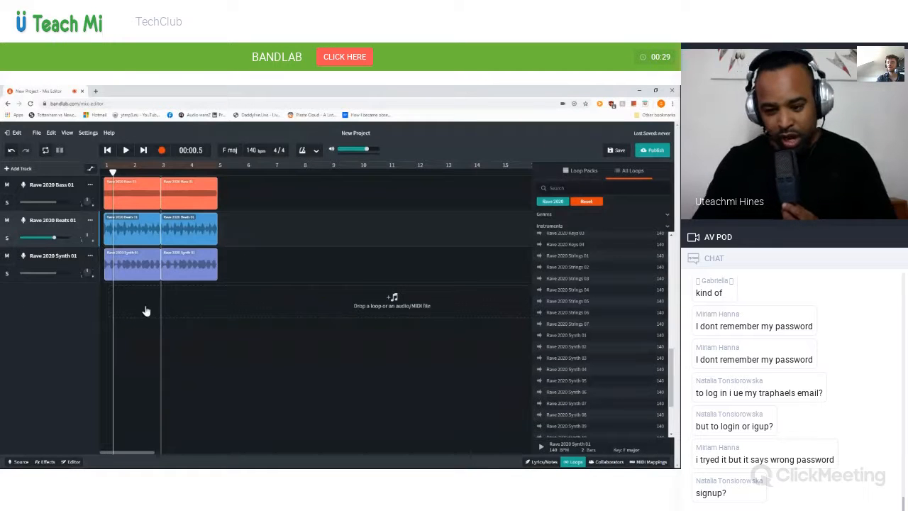
{"action": "key", "text": "Return"}
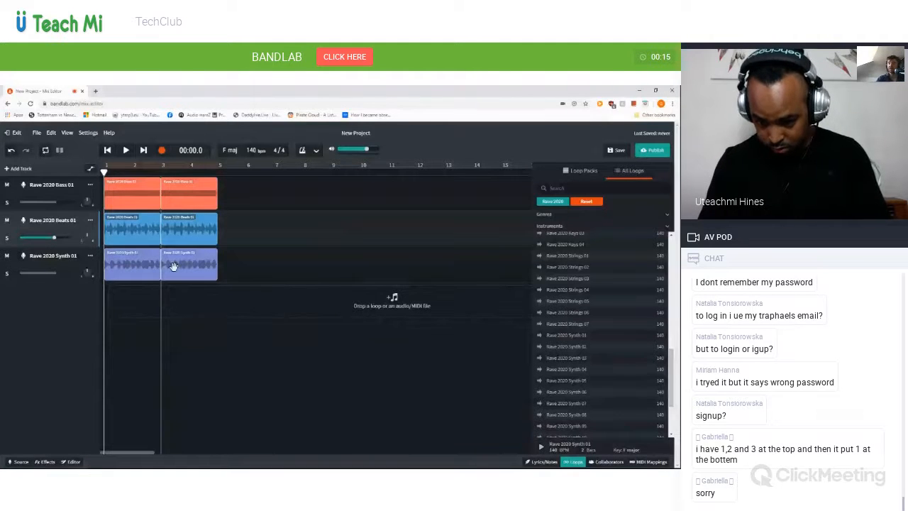
Delete both regions on the Rave 2020 Synth 01 track
{"action": "left_click", "coordinate": [143, 261]}
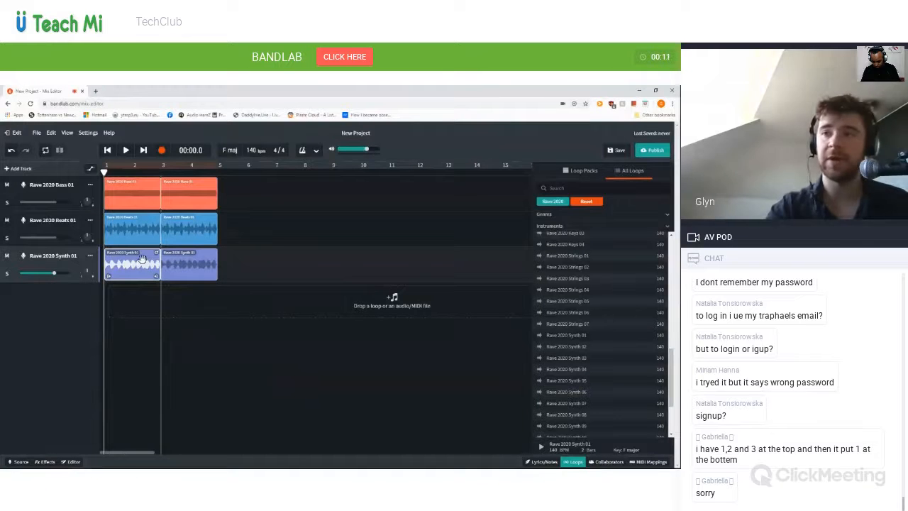
{"action": "right_click", "coordinate": [143, 261]}
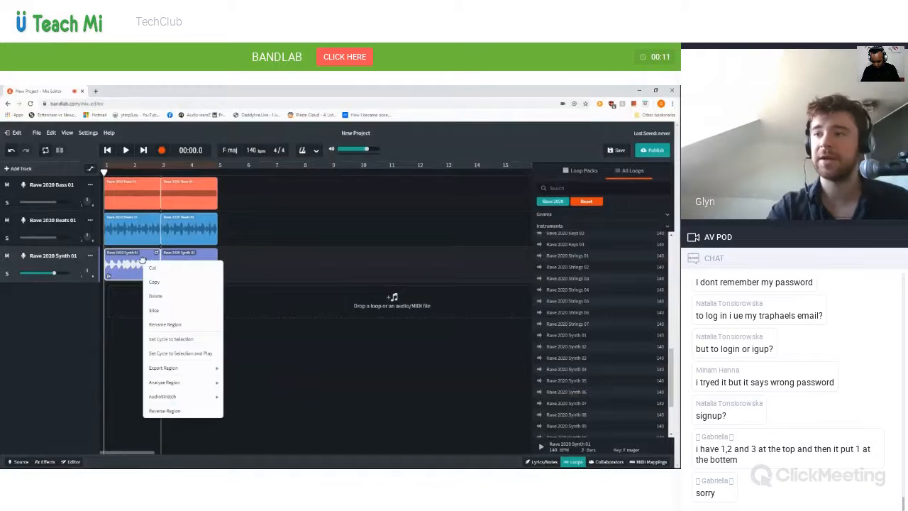
{"action": "left_click", "coordinate": [179, 298]}
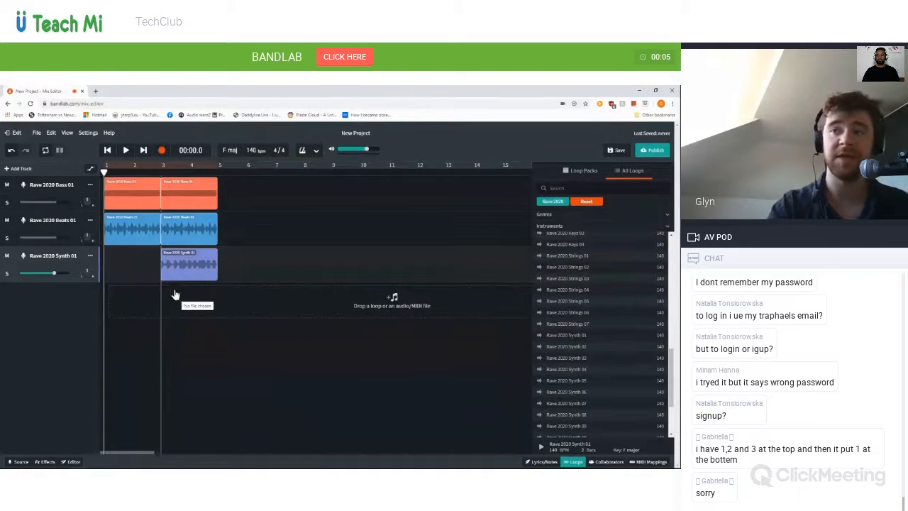
{"action": "left_click", "coordinate": [170, 259]}
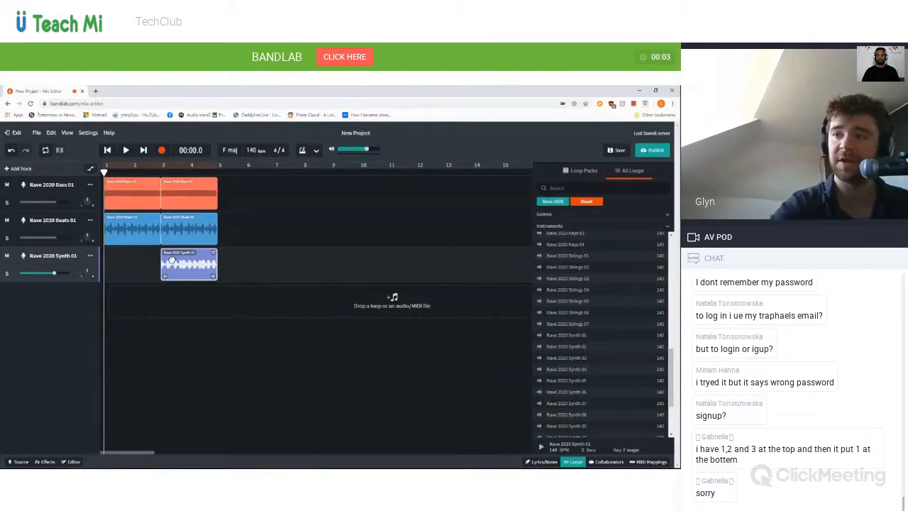
{"action": "key", "text": "Delete"}
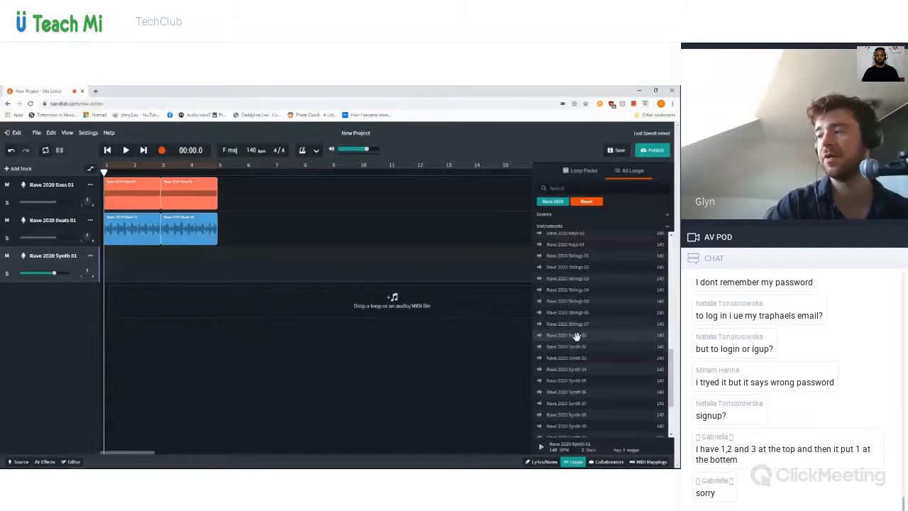
Place the Rave 2020 Synth 01 loop at bar 1 of its track and paste a copy at bar 3
{"action": "left_click_drag", "start_coordinate": [576, 336], "coordinate": [108, 262]}
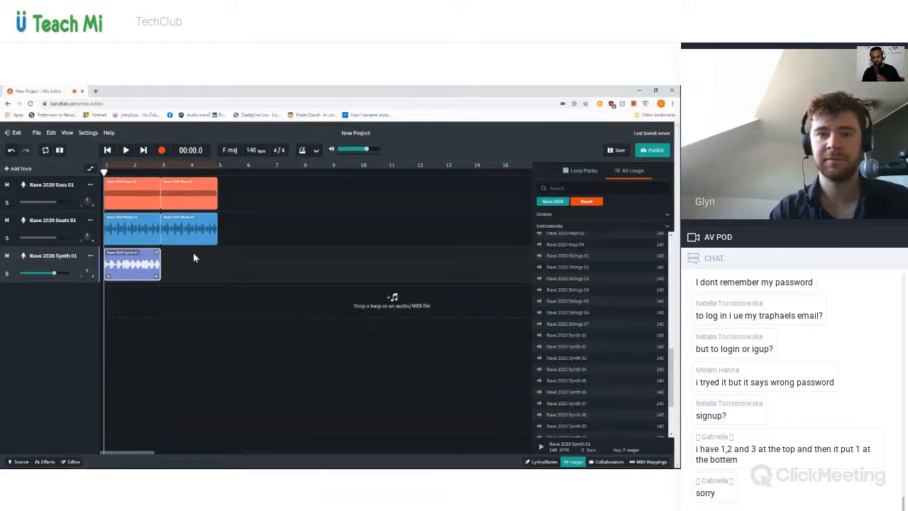
{"action": "key", "text": "ctrl+c"}
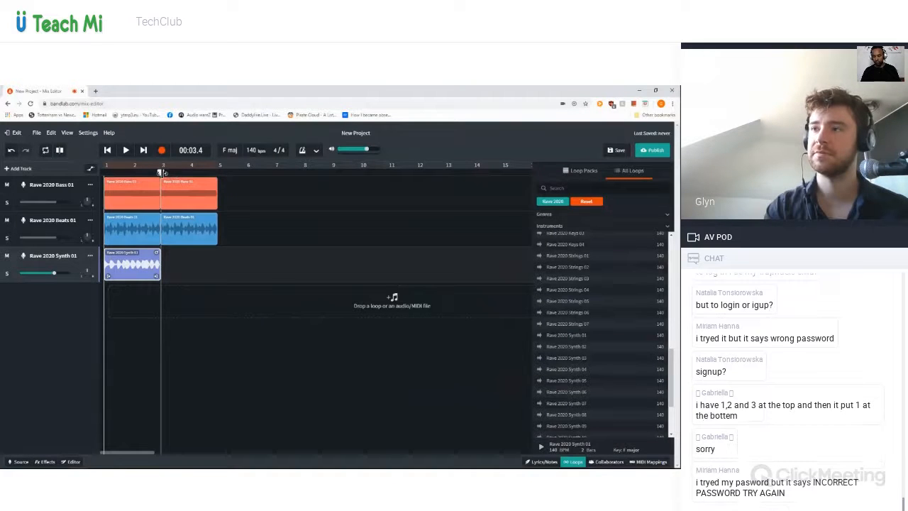
{"action": "key", "text": "ctrl+v"}
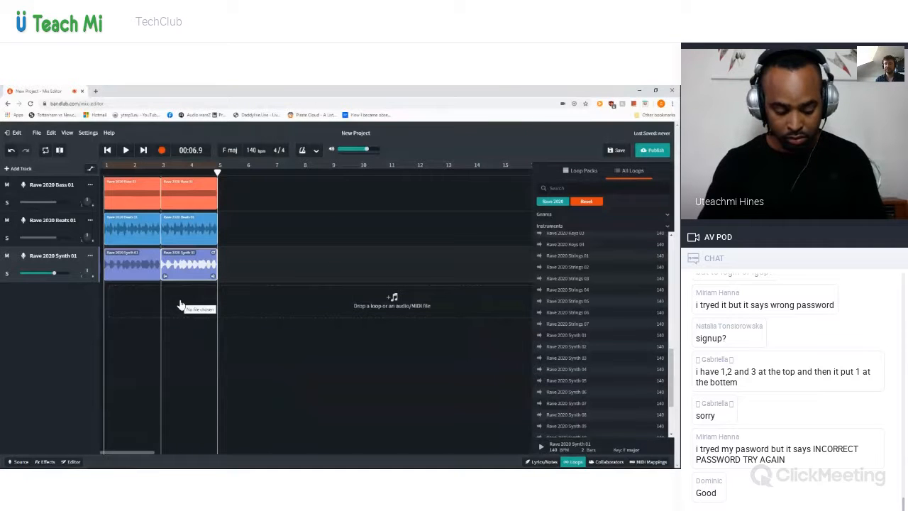
Add a new Voice/Mic track to the project
{"action": "right_click", "coordinate": [49, 315]}
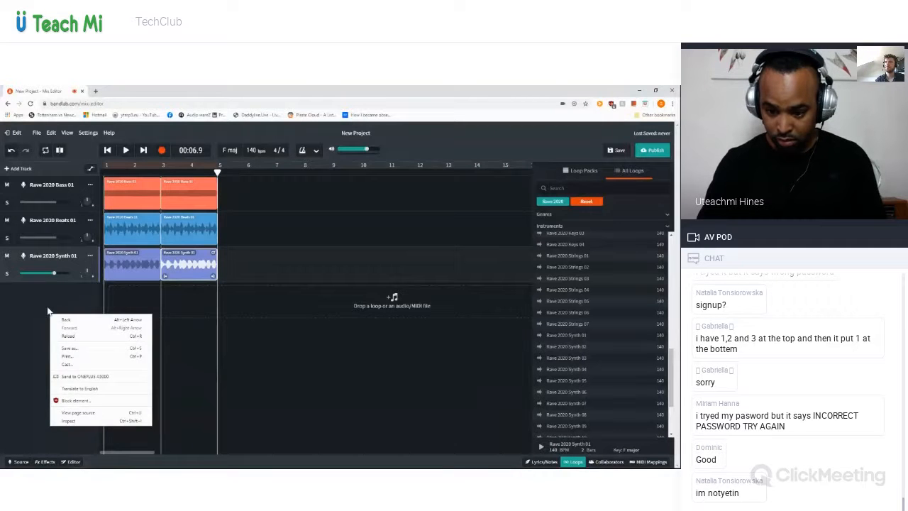
{"action": "left_click", "coordinate": [48, 309]}
{"action": "left_click", "coordinate": [12, 170]}
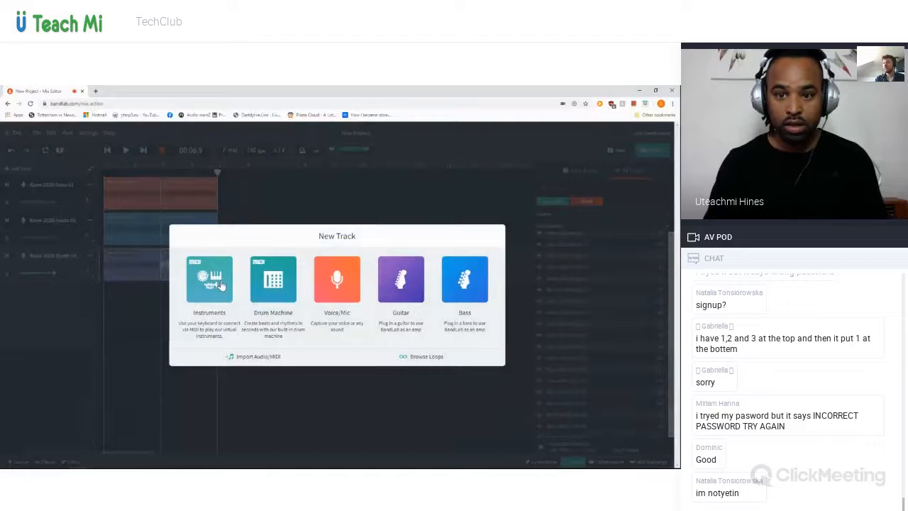
{"action": "left_click", "coordinate": [348, 293]}
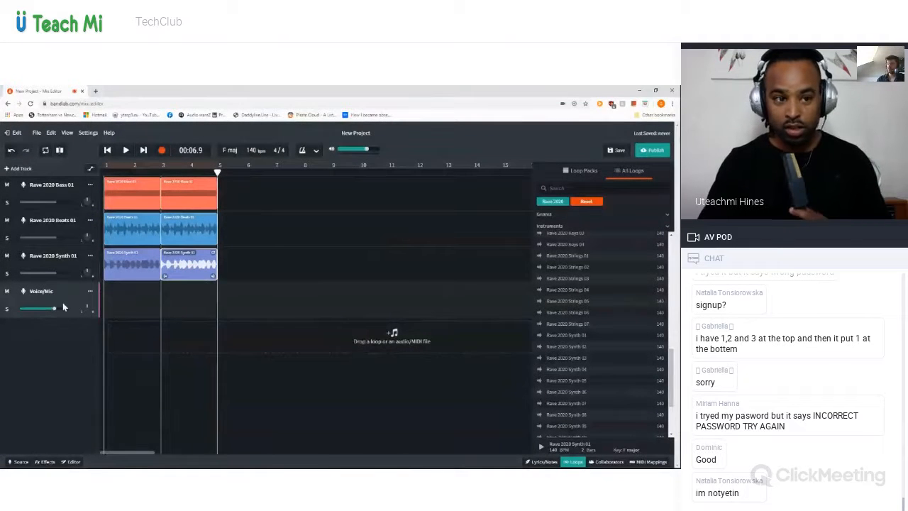
Open the Voice/Mic track's source settings, switch input monitoring on and off again, and close the settings
{"action": "left_click", "coordinate": [19, 462]}
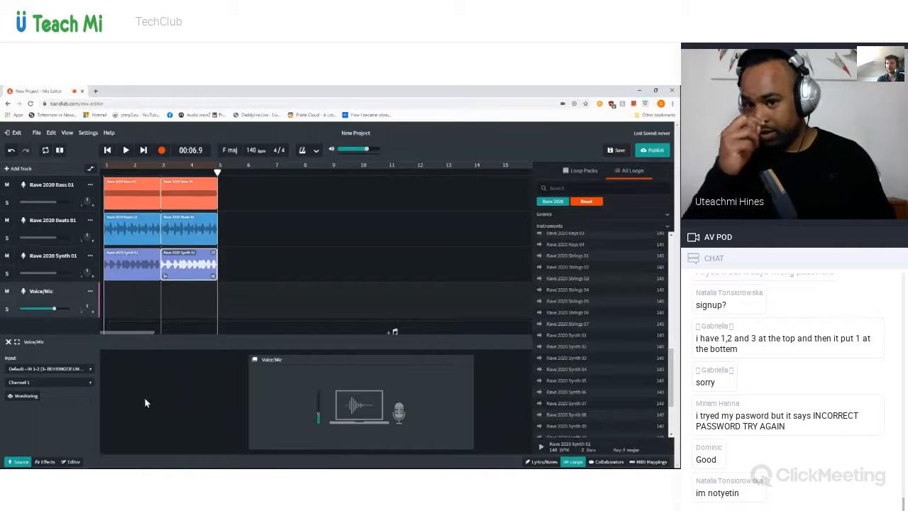
{"action": "left_click", "coordinate": [27, 396]}
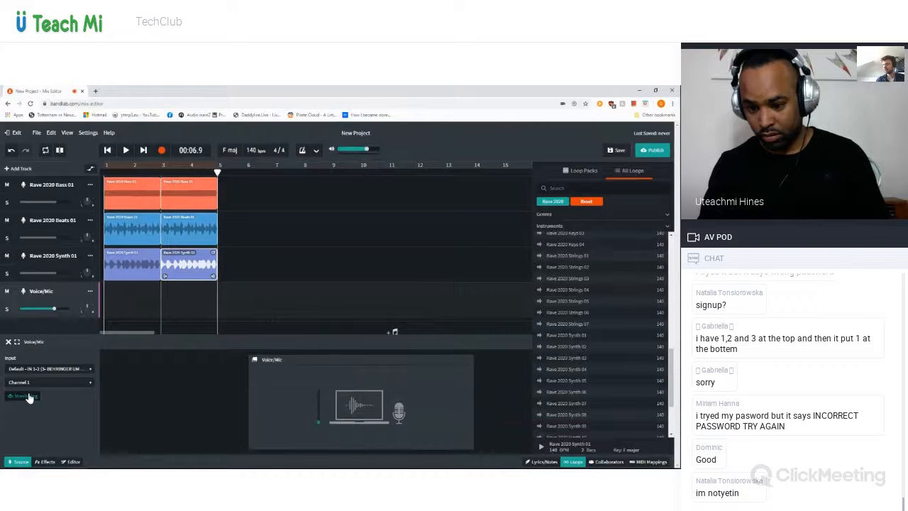
{"action": "left_click", "coordinate": [28, 397]}
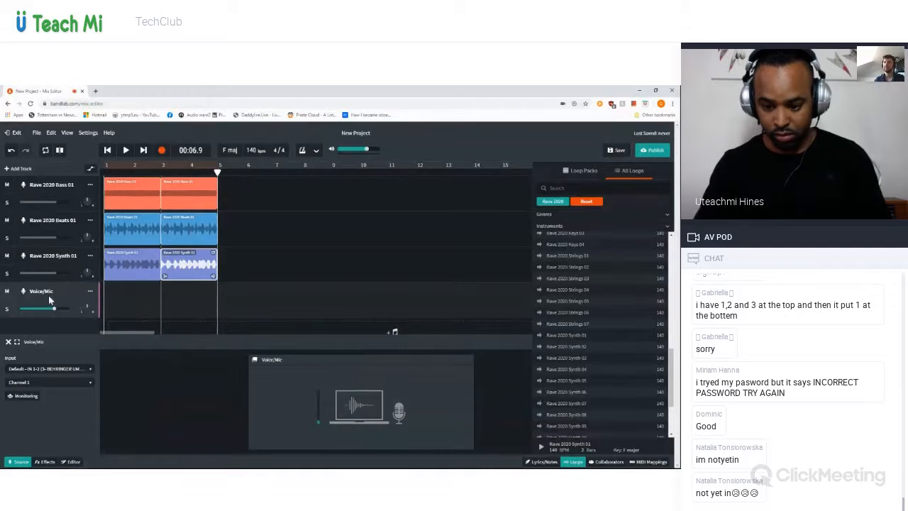
{"action": "right_click", "coordinate": [9, 344]}
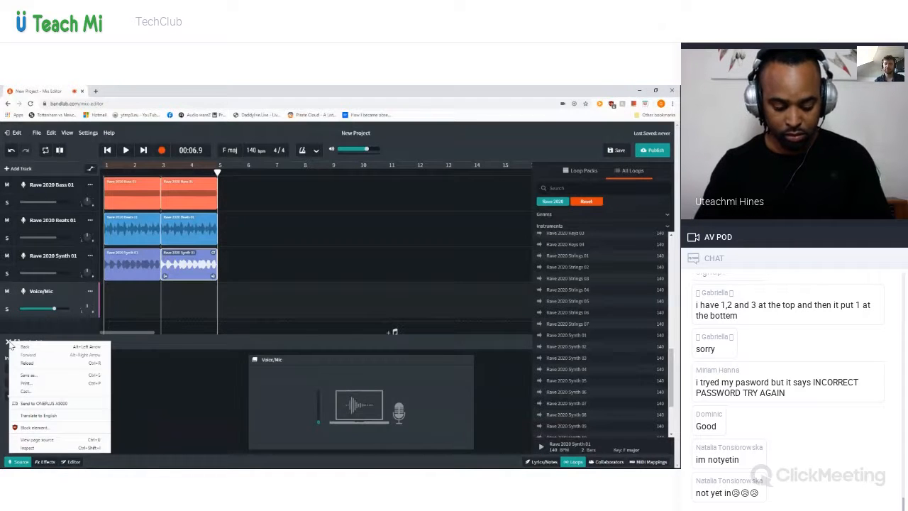
{"action": "left_click", "coordinate": [9, 344]}
{"action": "left_click", "coordinate": [9, 345]}
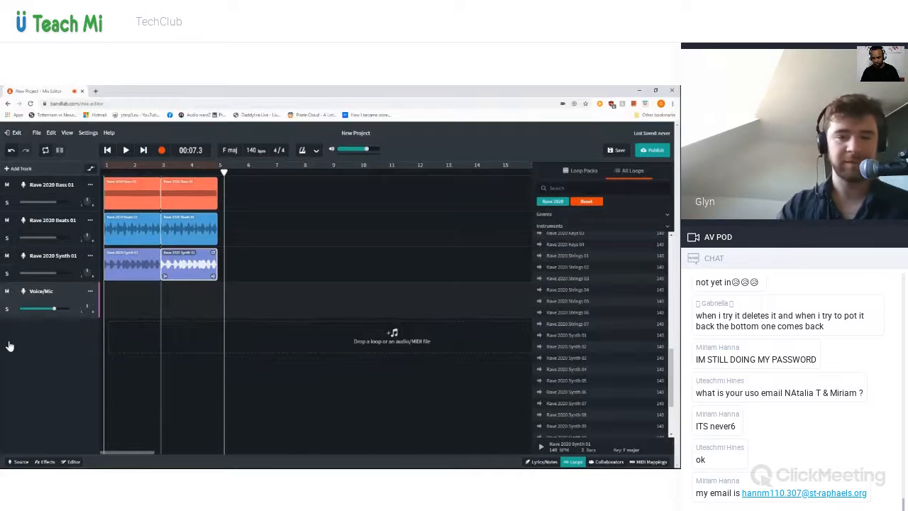
Move the playhead back, play the arrangement with cycling over the first four bars, and stop playback
{"action": "key", "text": "Left"}
{"action": "key", "text": "Left"}
{"action": "key", "text": "Left"}
{"action": "key", "text": "Left"}
{"action": "key", "text": "Left"}
{"action": "key", "text": "space"}
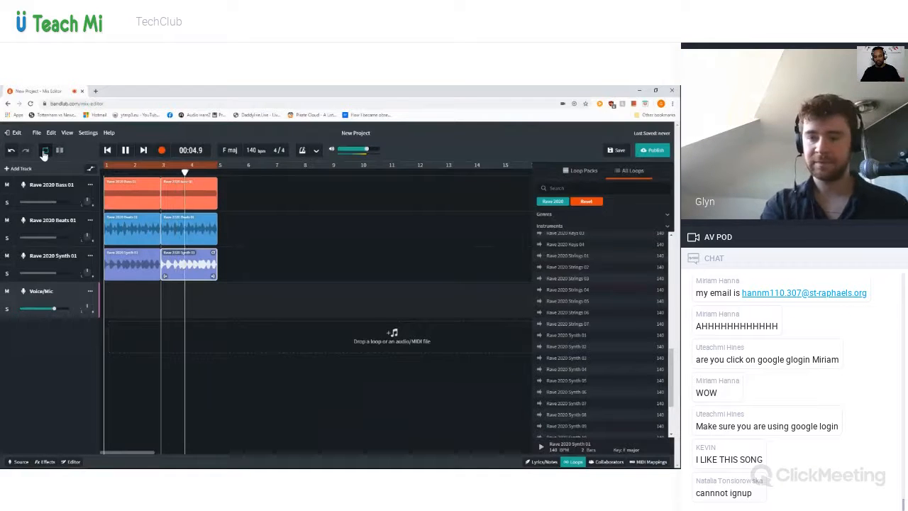
{"action": "key", "text": "space"}
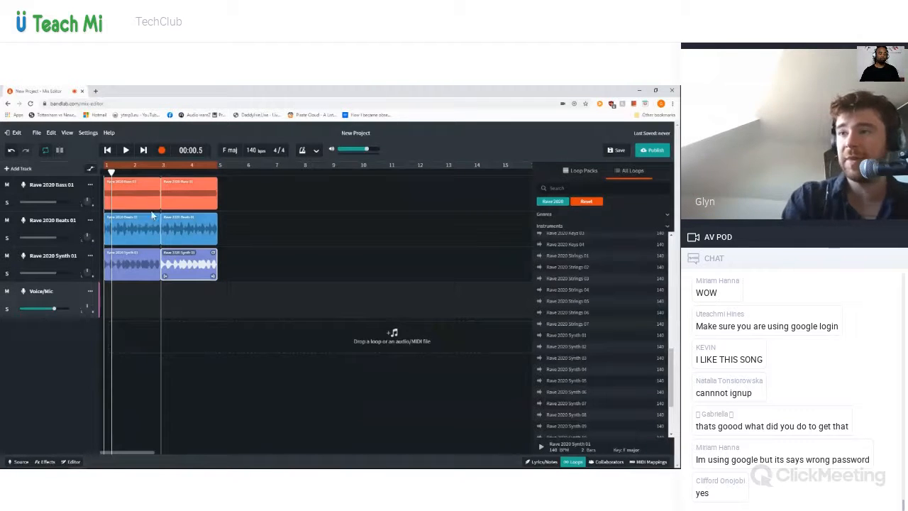
Select all the regions on the bass, beats and synth tracks and delete them together
{"action": "left_click", "coordinate": [52, 255]}
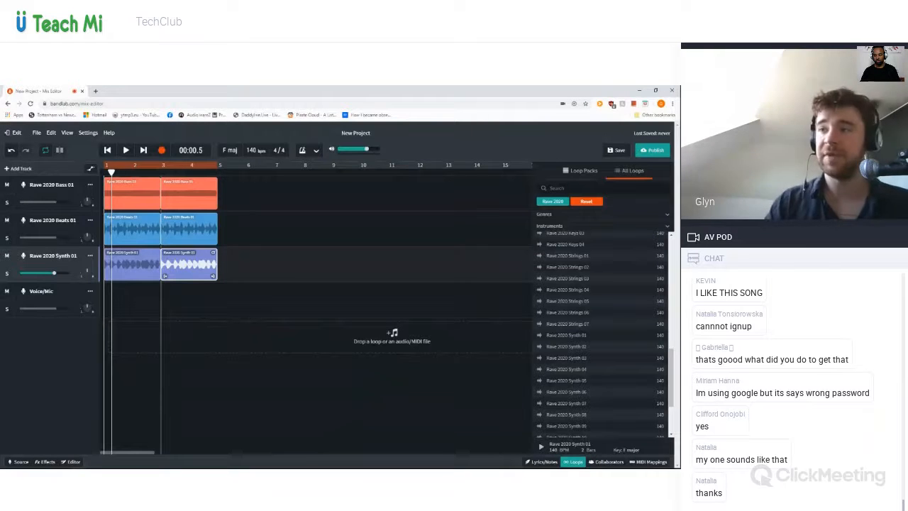
{"action": "left_click", "coordinate": [265, 240]}
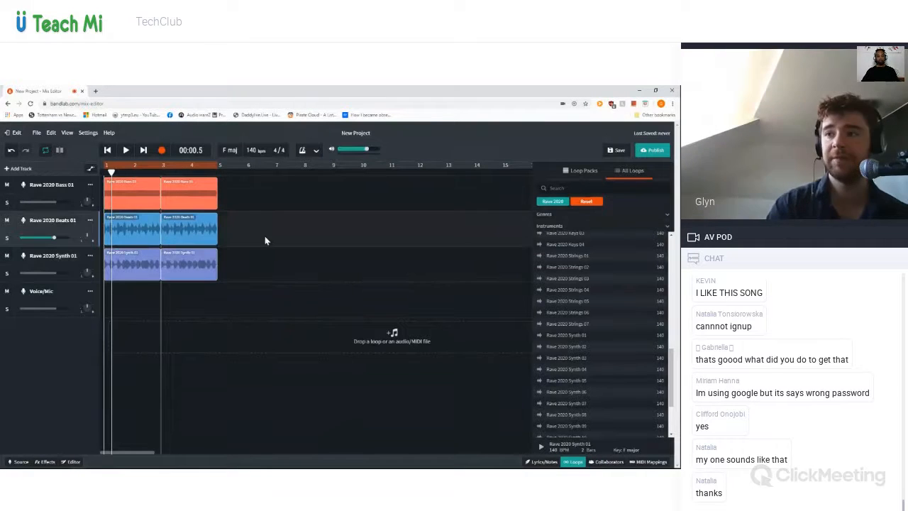
{"action": "left_click", "coordinate": [215, 260]}
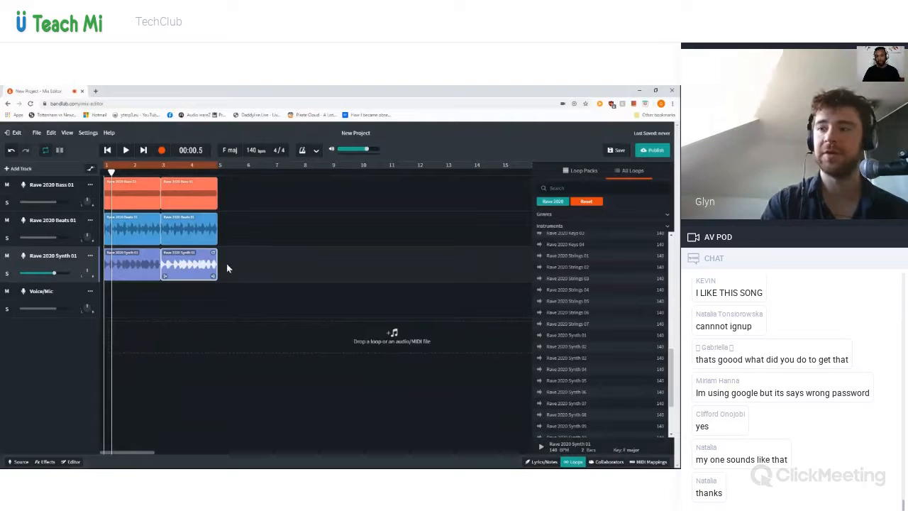
{"action": "left_click_drag", "start_coordinate": [232, 266], "coordinate": [127, 184]}
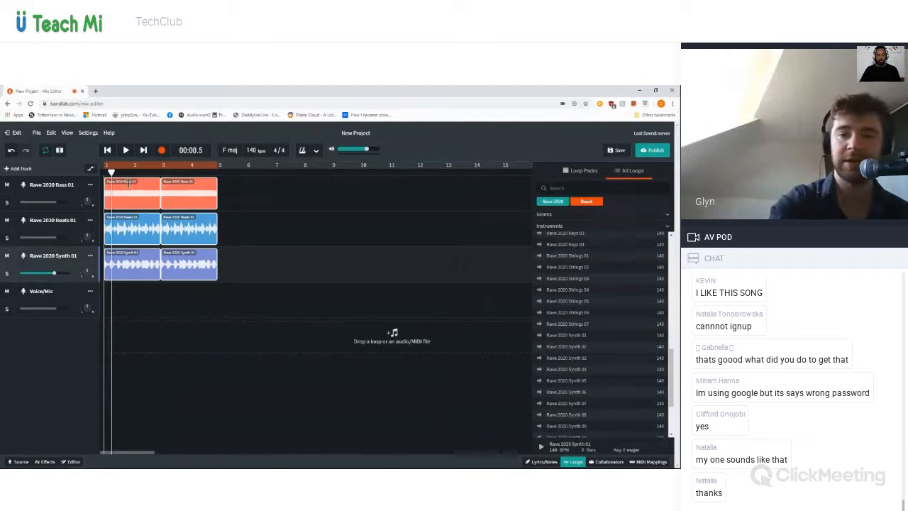
{"action": "key", "text": "Delete"}
Add the Rave 2020 Bass 01 loop to the bass track and align its start with bar 1
{"action": "scroll", "coordinate": [594, 284], "scroll_direction": "up", "scroll_amount": 5}
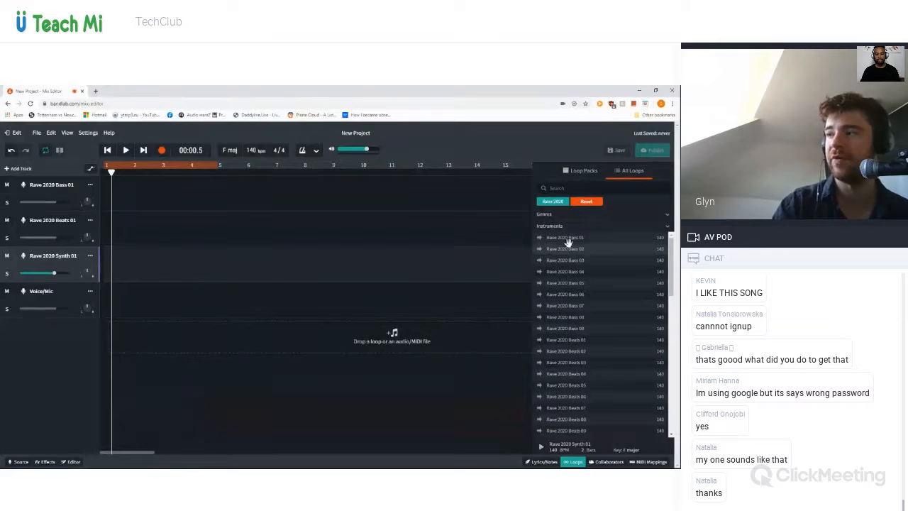
{"action": "left_click_drag", "start_coordinate": [563, 241], "coordinate": [119, 191]}
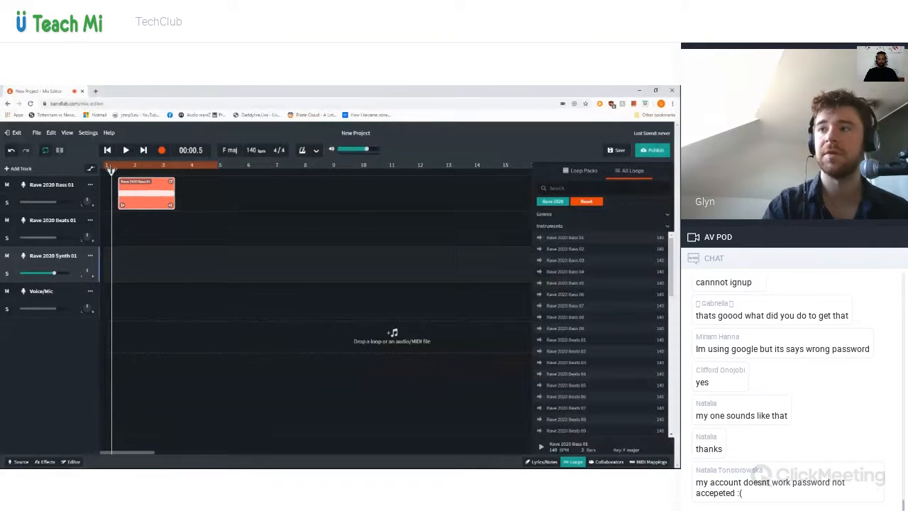
{"action": "left_click", "coordinate": [105, 168]}
{"action": "left_click", "coordinate": [135, 184]}
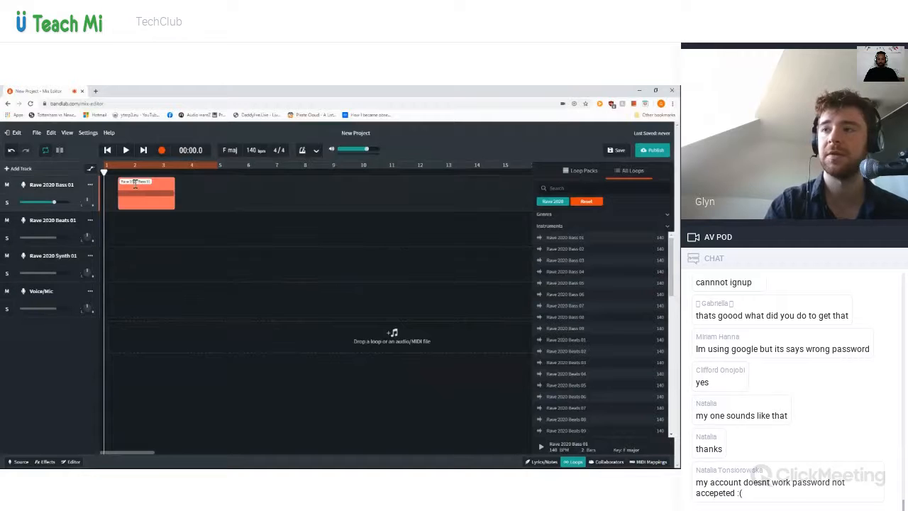
{"action": "left_click_drag", "start_coordinate": [161, 186], "coordinate": [148, 185]}
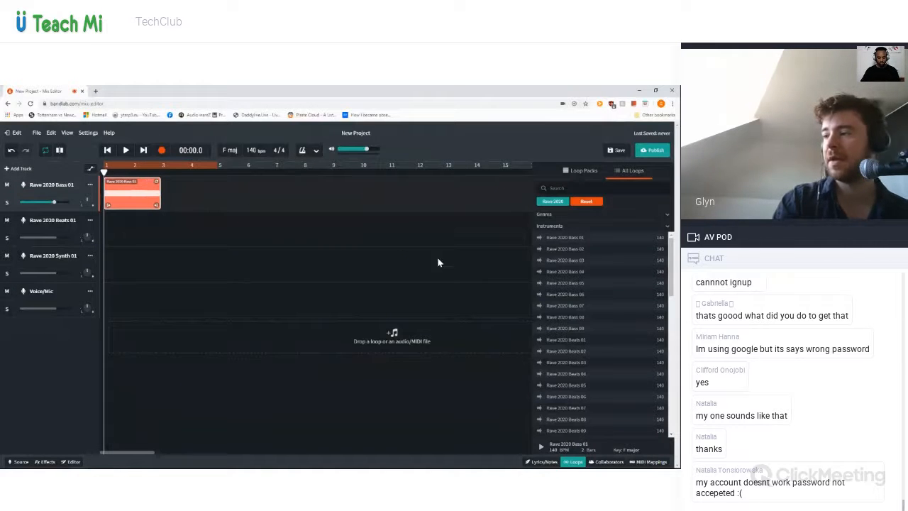
Place the Rave 2020 Beats 01 and Rave 2020 Synth 01 loops at bar 1 of their matching tracks
{"action": "left_click_drag", "start_coordinate": [582, 341], "coordinate": [107, 229]}
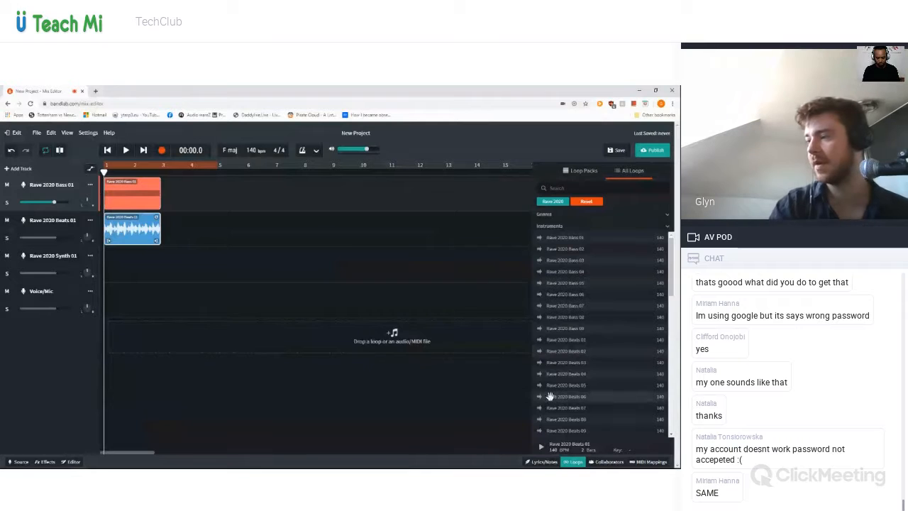
{"action": "scroll", "coordinate": [550, 396], "scroll_direction": "down", "scroll_amount": 5}
{"action": "scroll", "coordinate": [550, 396], "scroll_direction": "down", "scroll_amount": 4}
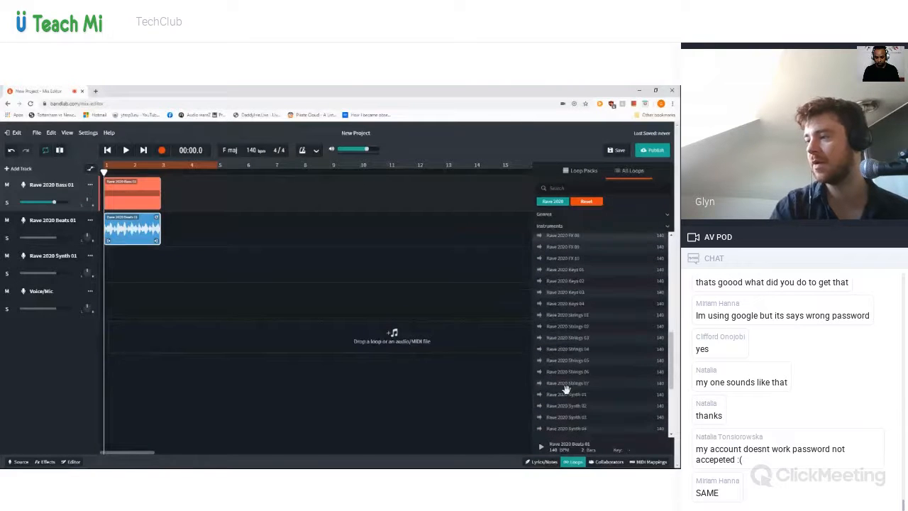
{"action": "left_click_drag", "start_coordinate": [562, 387], "coordinate": [107, 254]}
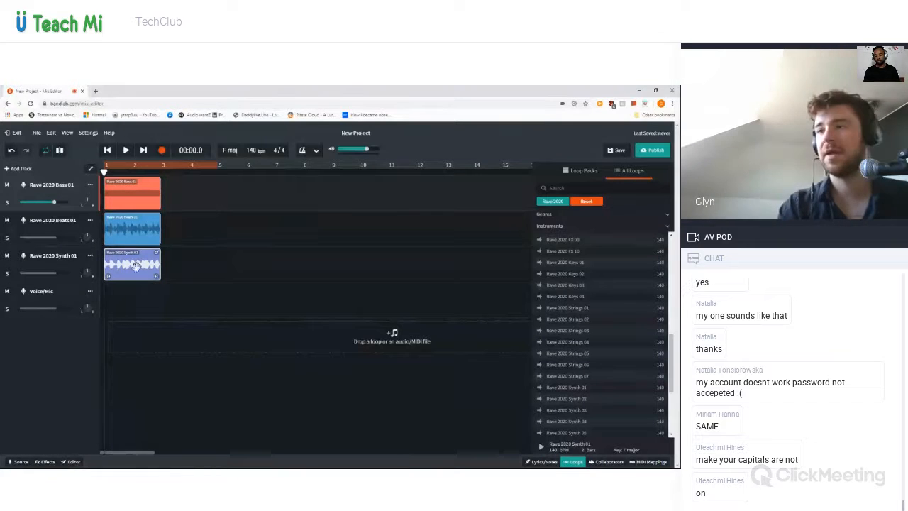
Duplicate the Rave 2020 Bass 01 loop on its track so the copy starts at bar 3
{"action": "left_click", "coordinate": [156, 201]}
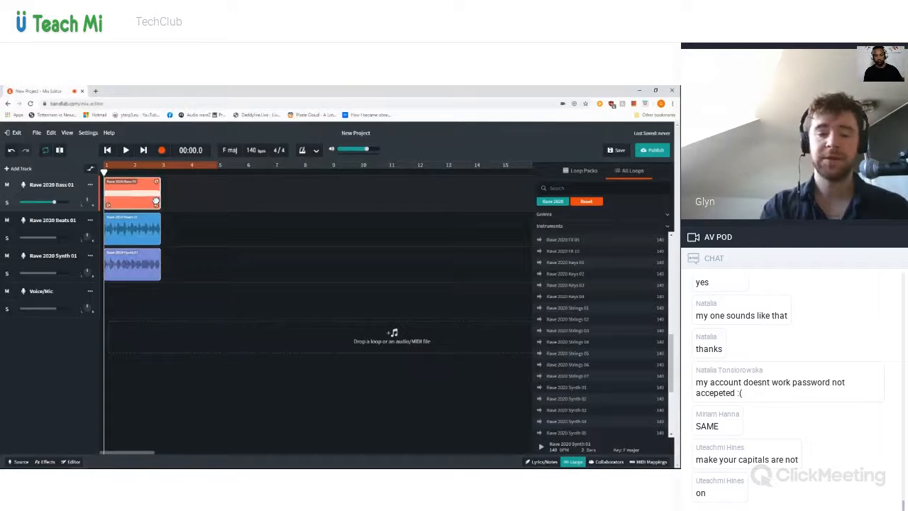
{"action": "left_click", "coordinate": [157, 167]}
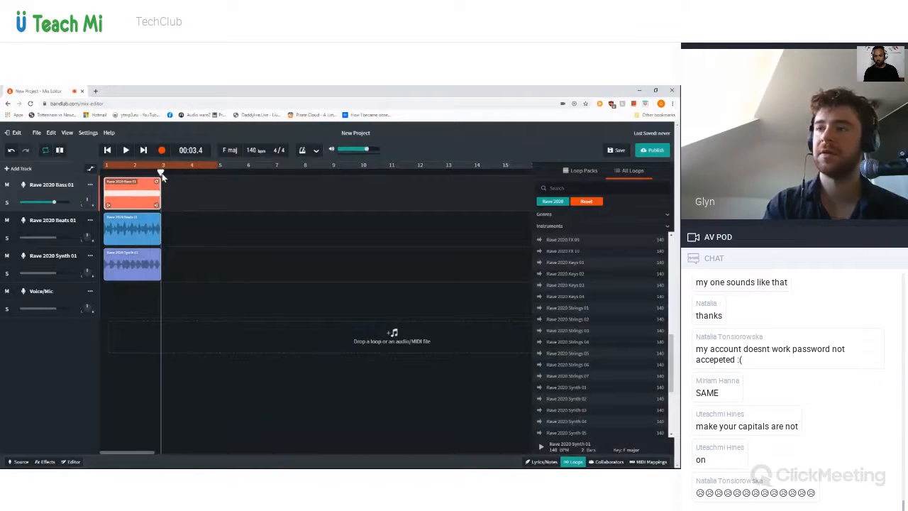
{"action": "left_click_drag", "start_coordinate": [159, 176], "coordinate": [217, 176]}
Copy the Rave 2020 Beats 01 loop and place the copy at bar 3 on the beats track
{"action": "left_click", "coordinate": [150, 221]}
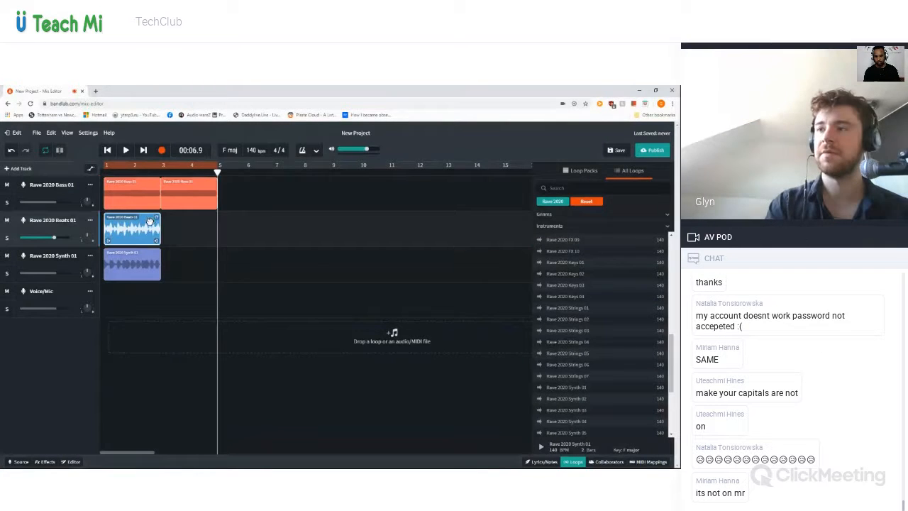
{"action": "key", "text": "ctrl+c"}
{"action": "key", "text": "ctrl+v"}
{"action": "left_click_drag", "start_coordinate": [236, 224], "coordinate": [180, 223]}
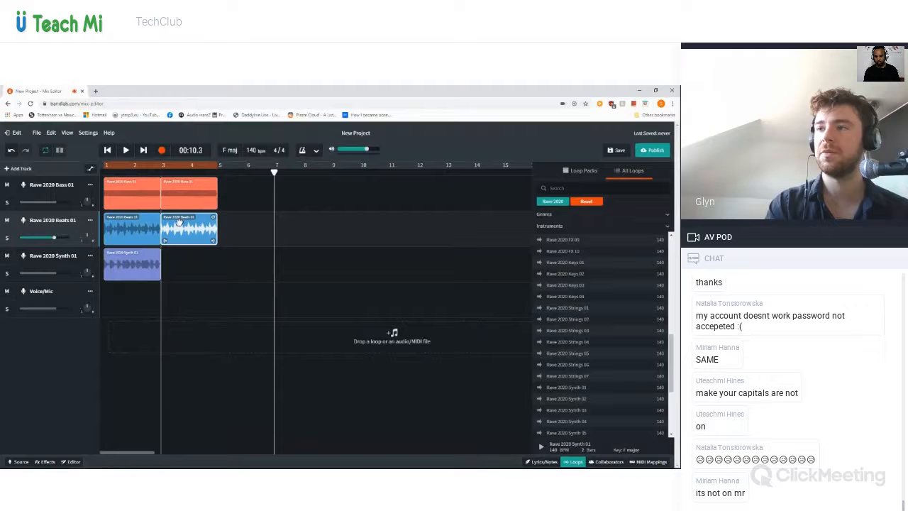
Copy the Rave 2020 Synth 01 loop and place the copy at bar 3 on the synth track
{"action": "left_click", "coordinate": [136, 265]}
{"action": "key", "text": "ctrl+c"}
{"action": "key", "text": "ctrl+v"}
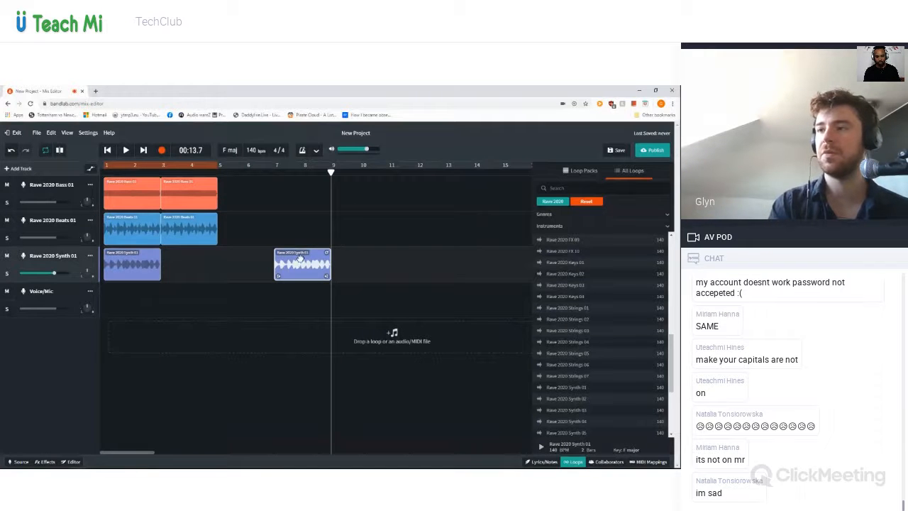
{"action": "left_click_drag", "start_coordinate": [299, 255], "coordinate": [184, 254]}
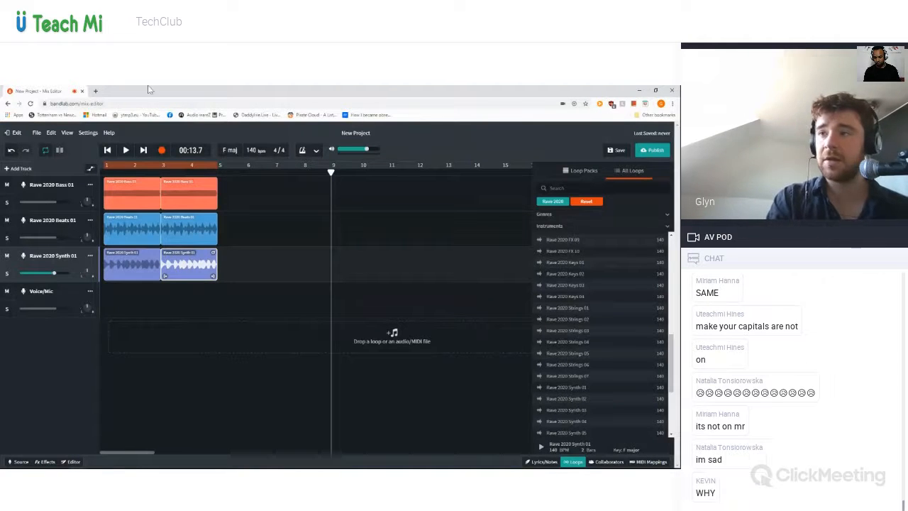
Switch cycling off and on again, play the four-bar arrangement of duplicated loops, and stop playback
{"action": "left_click", "coordinate": [45, 150]}
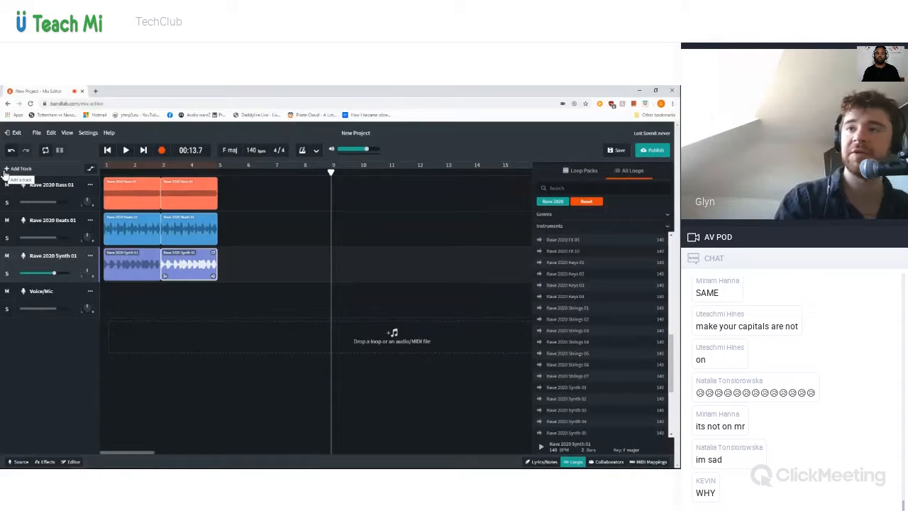
{"action": "left_click", "coordinate": [45, 150]}
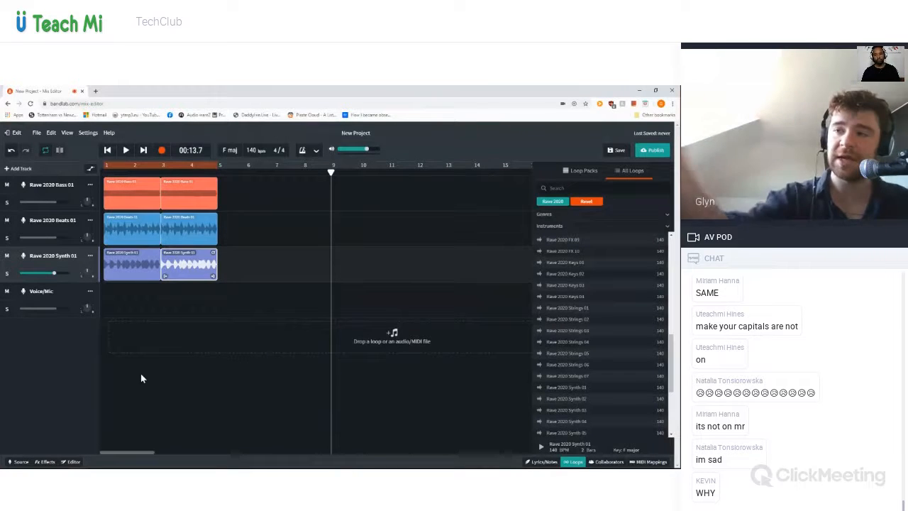
{"action": "key", "text": "space"}
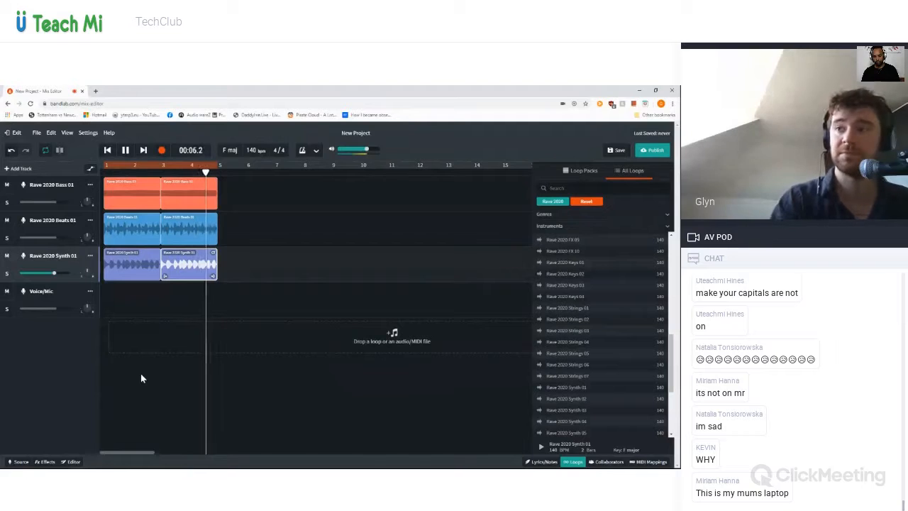
{"action": "key", "text": "space"}
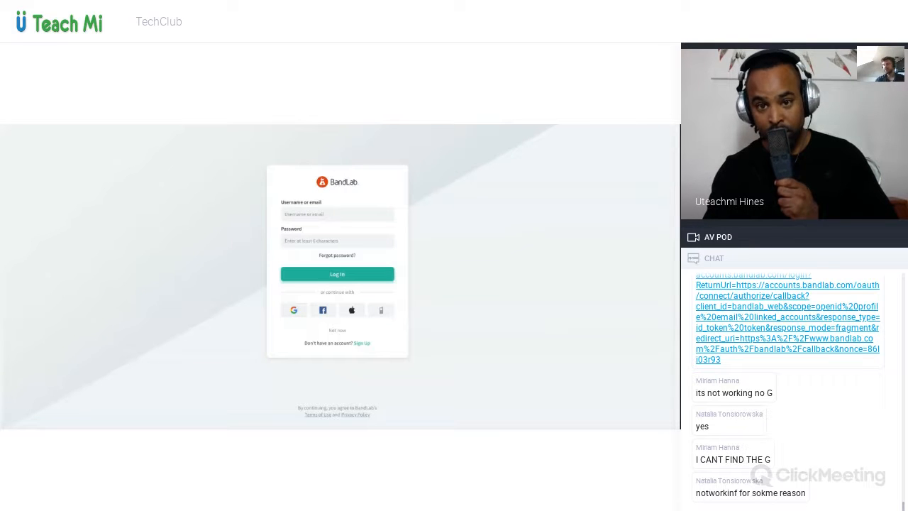
Open Google sign-in from the BandLab login page, return to the login page, and choose Google sign-in again
{"action": "left_click", "coordinate": [294, 310]}
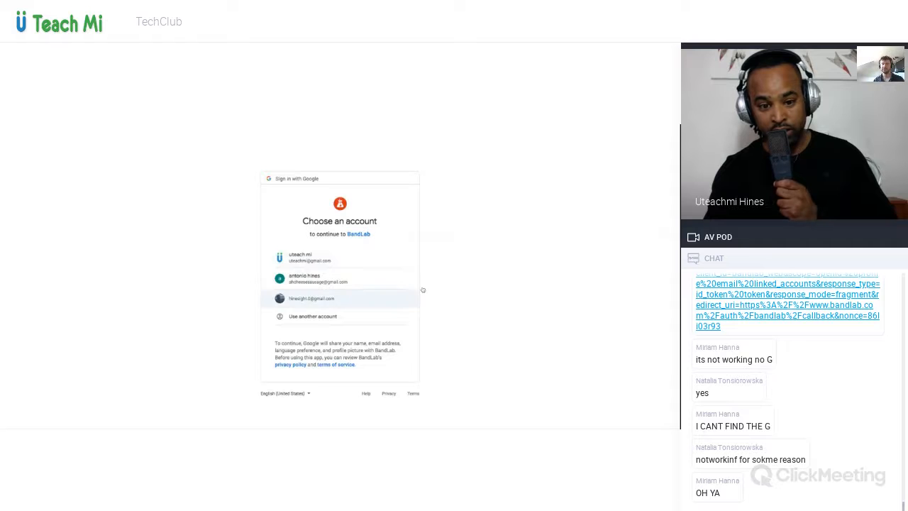
{"action": "key", "text": "alt+Left"}
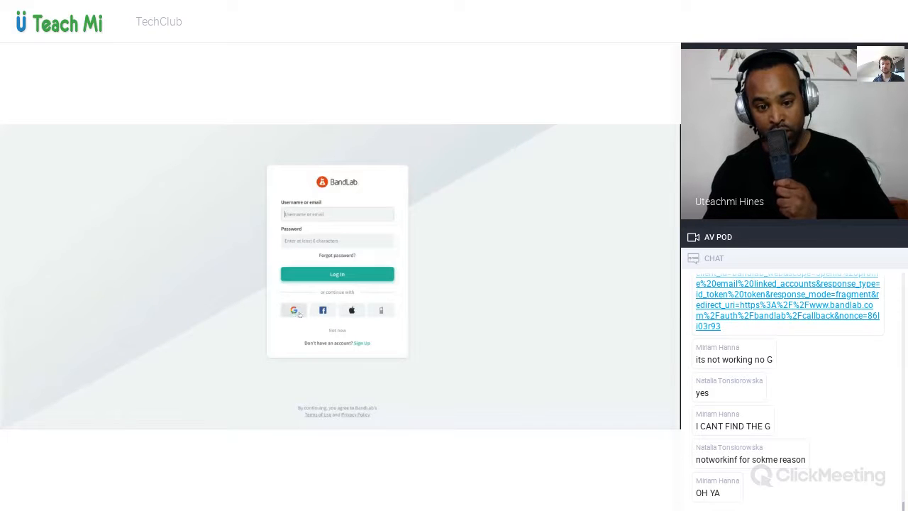
{"action": "left_click", "coordinate": [296, 312]}
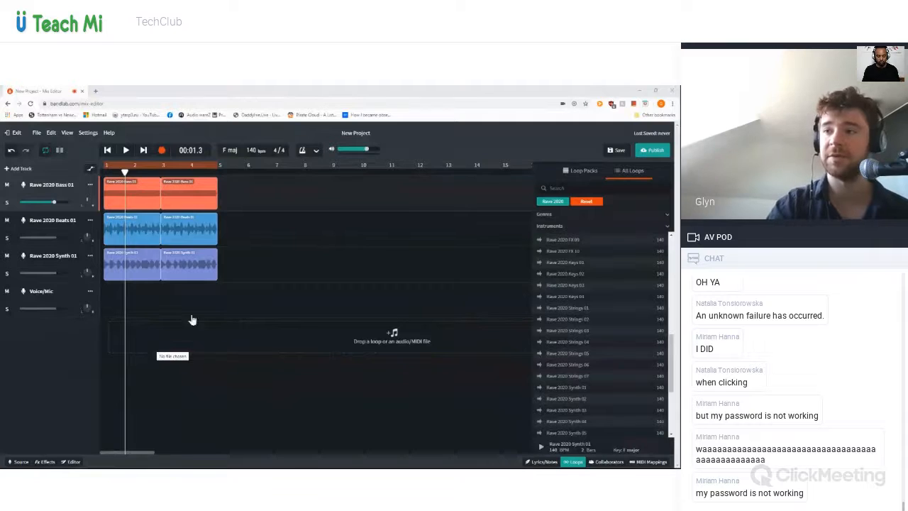
In the project, select the Voice/Mic track, play the looped section briefly, and stop playback
{"action": "left_click", "coordinate": [223, 305]}
{"action": "key", "text": "space"}
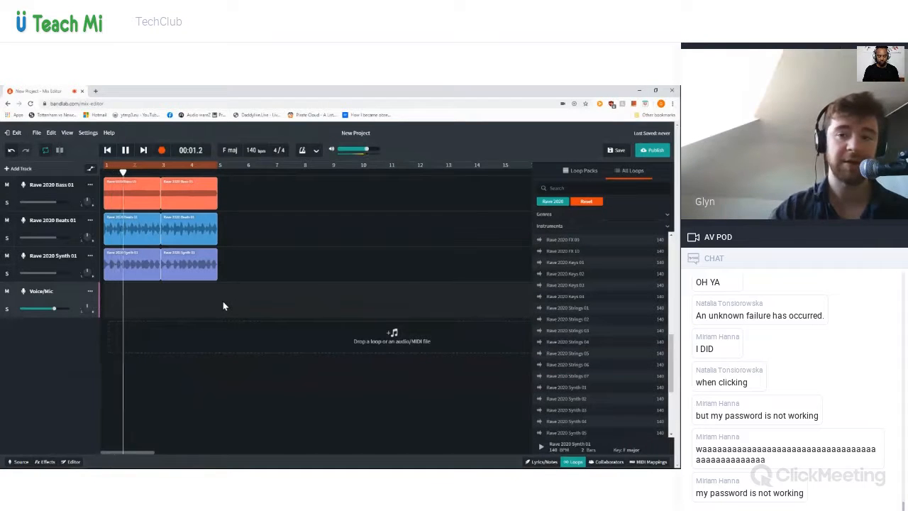
{"action": "key", "text": "space"}
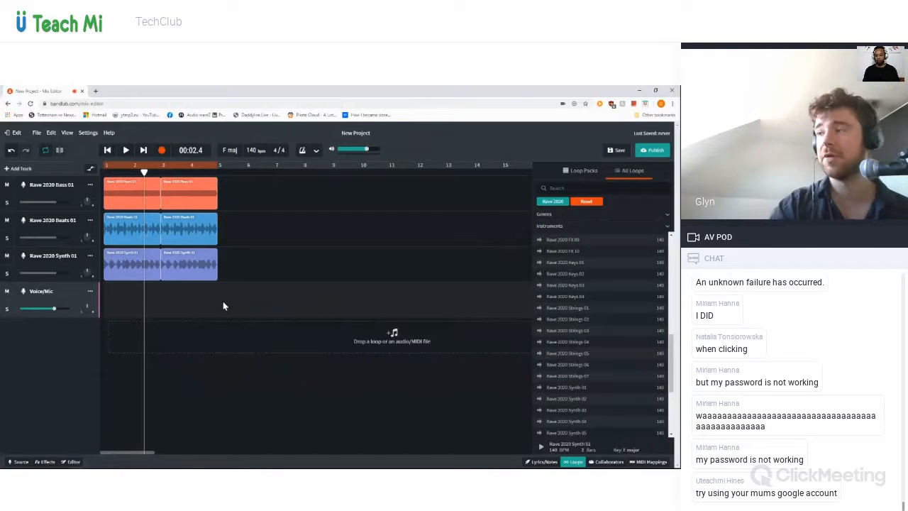
Switch the track selection between the bass and beats tracks, leaving Rave 2020 Beats 01 selected
{"action": "left_click", "coordinate": [58, 180]}
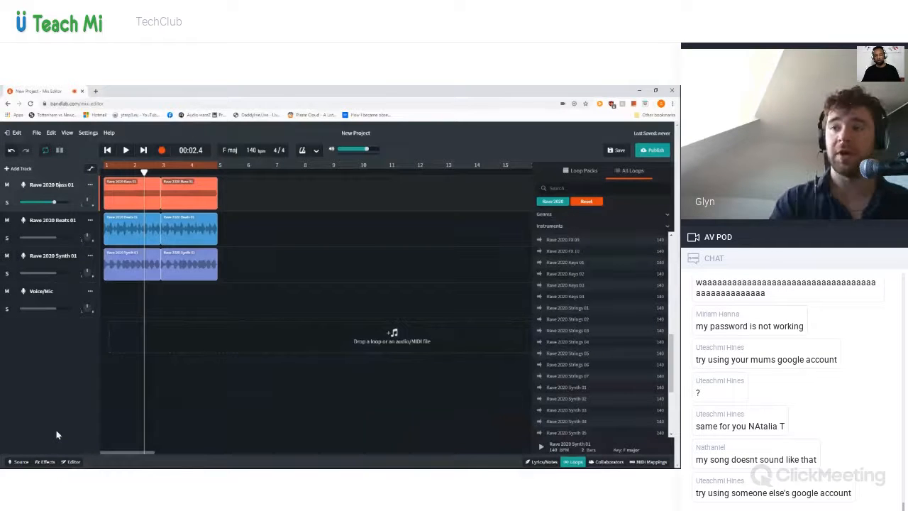
{"action": "left_click", "coordinate": [56, 224]}
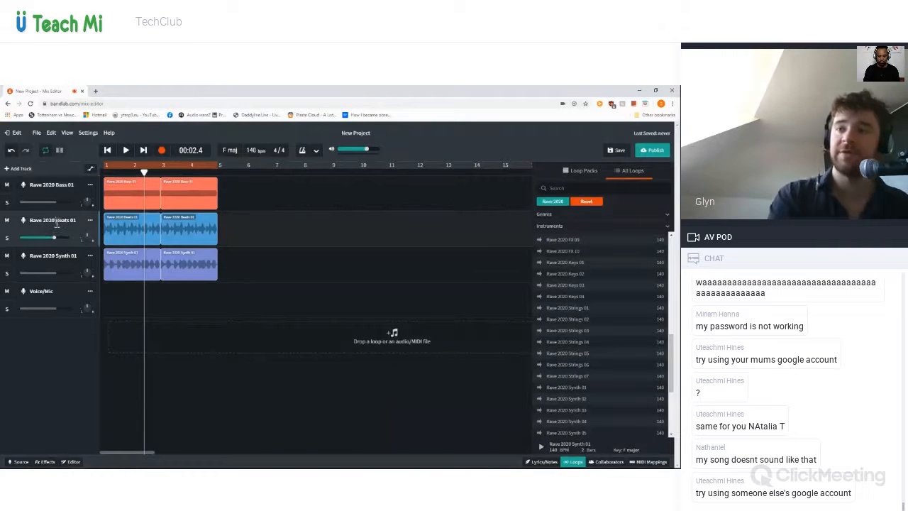
{"action": "left_click", "coordinate": [69, 192]}
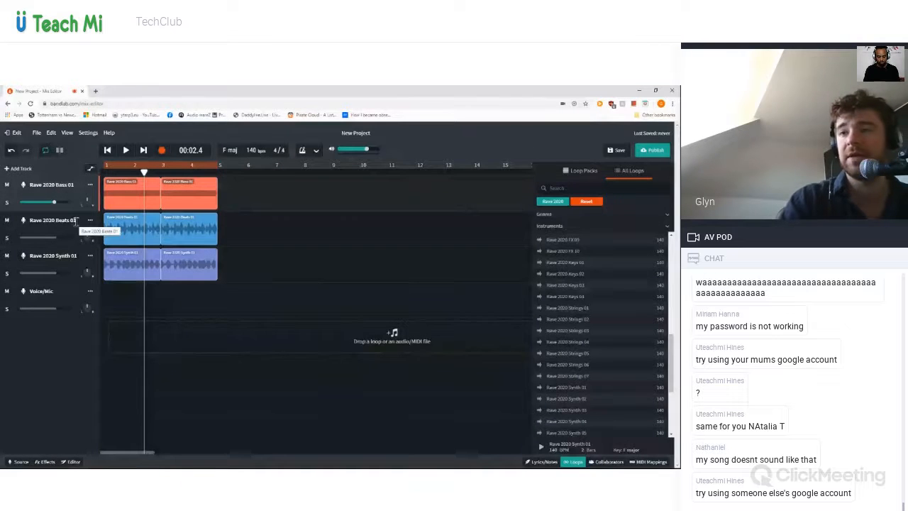
{"action": "left_click", "coordinate": [74, 226]}
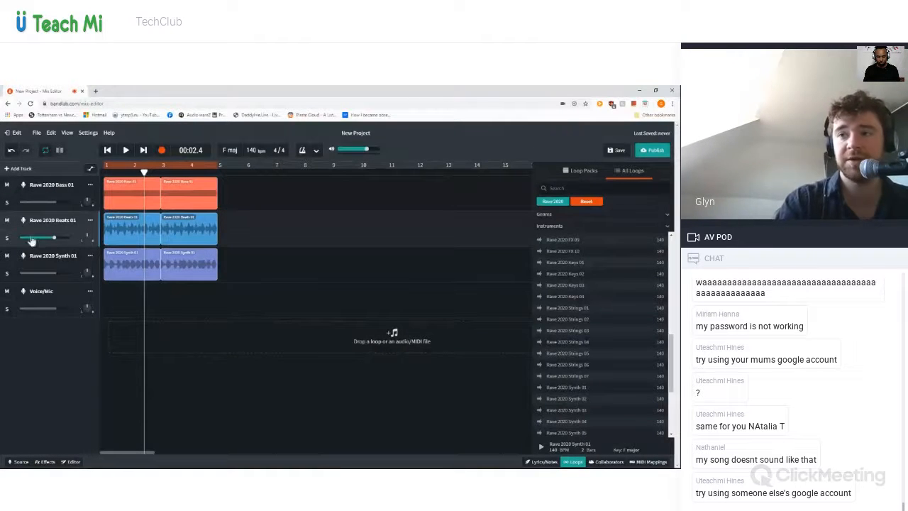
Add the recommended BL Driver effect to the beats track, remove it again, and close the track's effects
{"action": "left_click", "coordinate": [43, 462]}
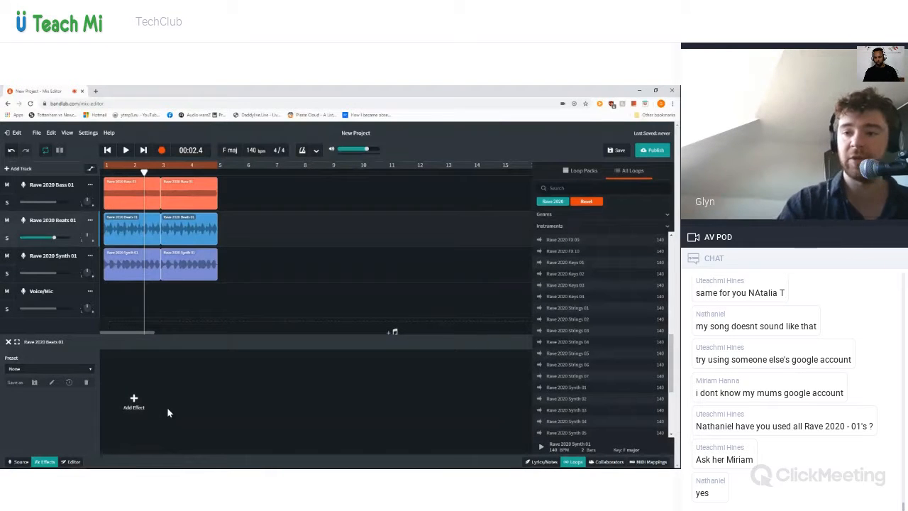
{"action": "left_click", "coordinate": [144, 407]}
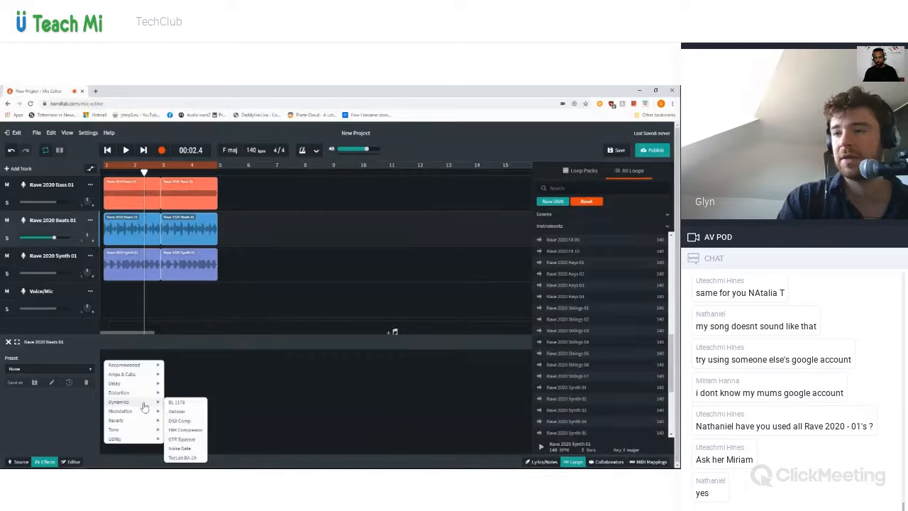
{"action": "mouse_move", "coordinate": [141, 384]}
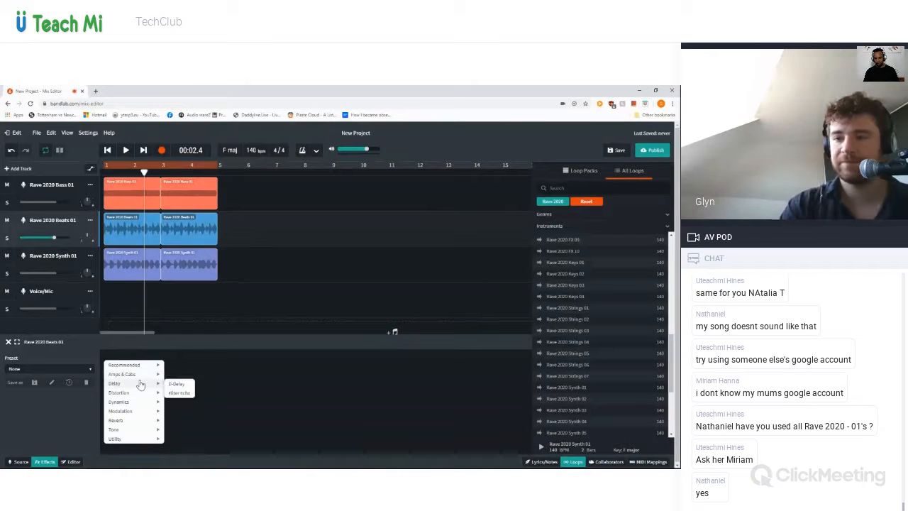
{"action": "mouse_move", "coordinate": [137, 367]}
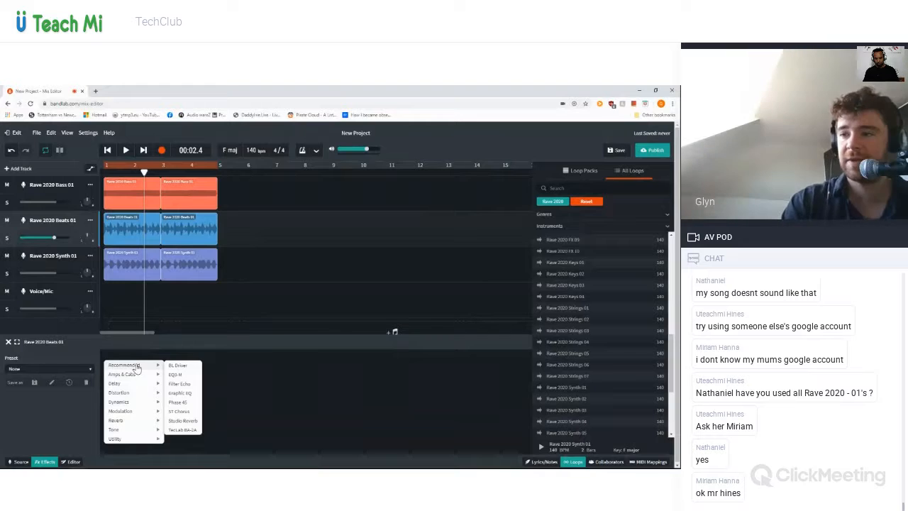
{"action": "left_click", "coordinate": [177, 366]}
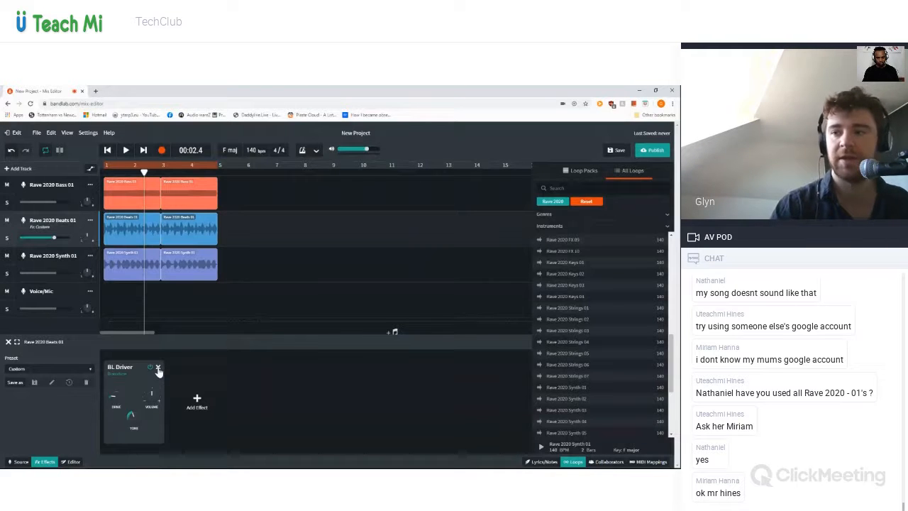
{"action": "left_click", "coordinate": [159, 369]}
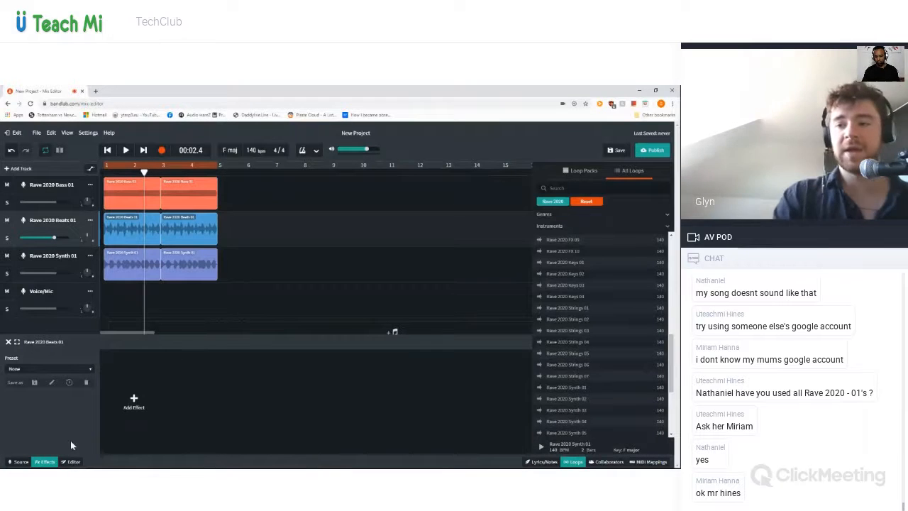
{"action": "left_click", "coordinate": [44, 461]}
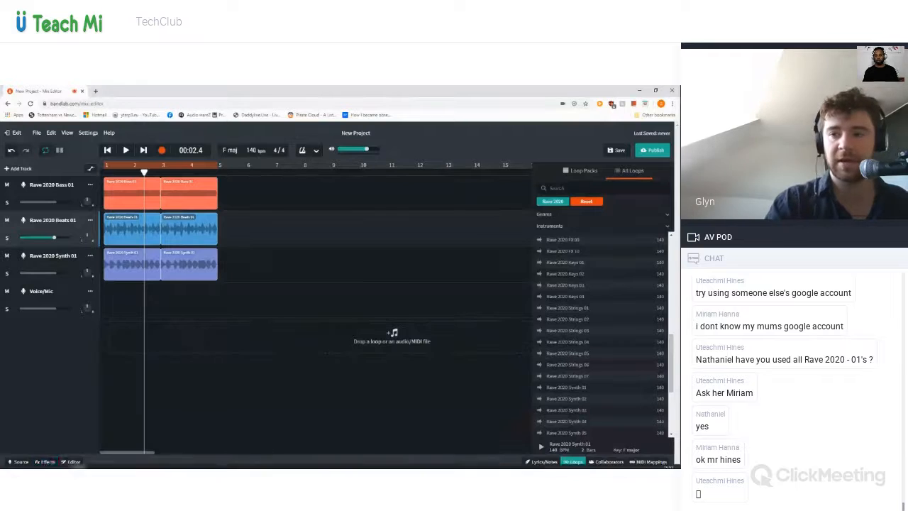
Reopen the beats track's effects and add BL Driver from the recommended effects
{"action": "left_click", "coordinate": [45, 462]}
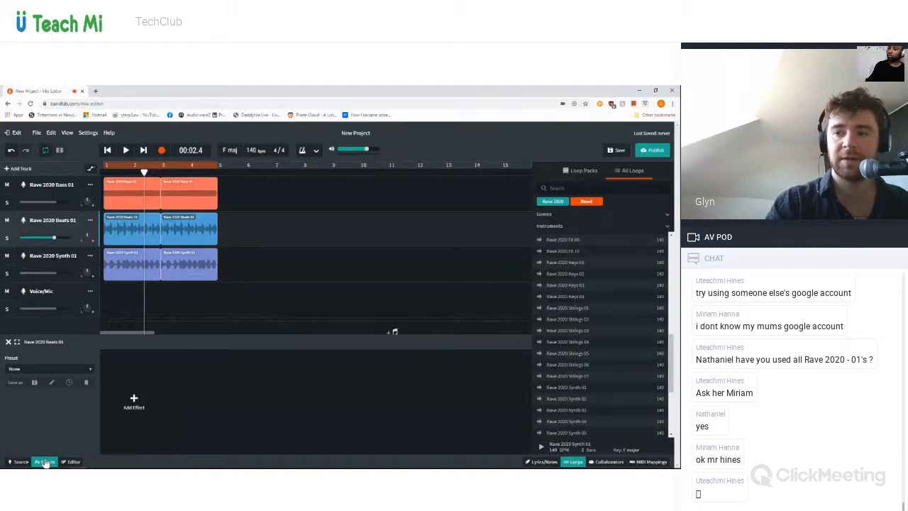
{"action": "left_click", "coordinate": [137, 396]}
{"action": "mouse_move", "coordinate": [133, 366]}
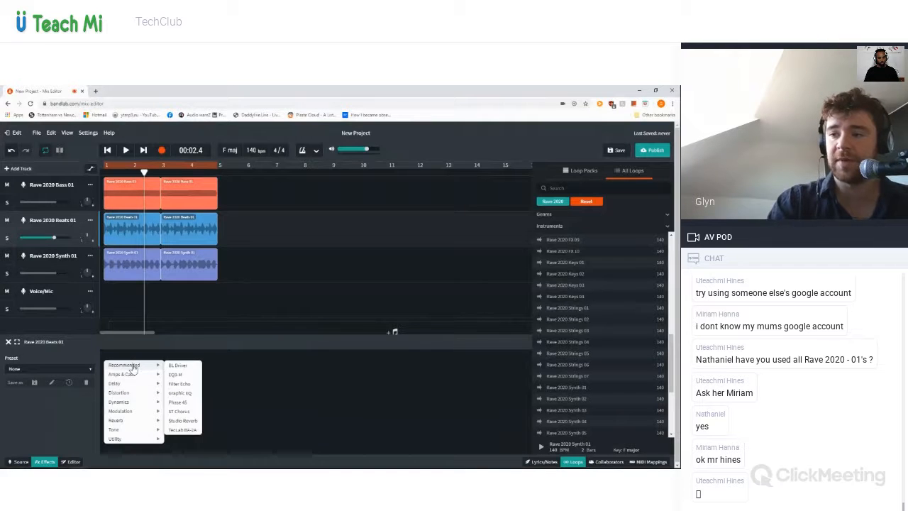
{"action": "left_click", "coordinate": [176, 366]}
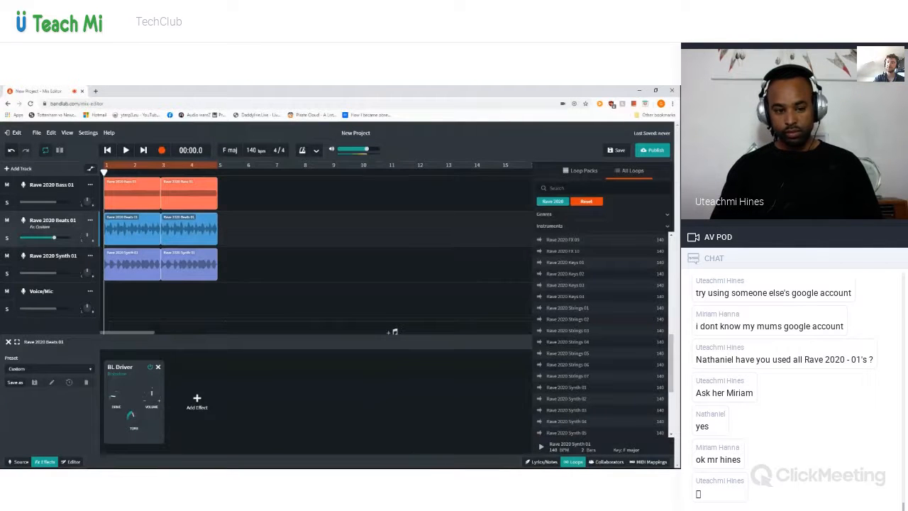
Play the arrangement while raising BL Driver's drive and tone and lowering its volume on the beats track
{"action": "key", "text": "space"}
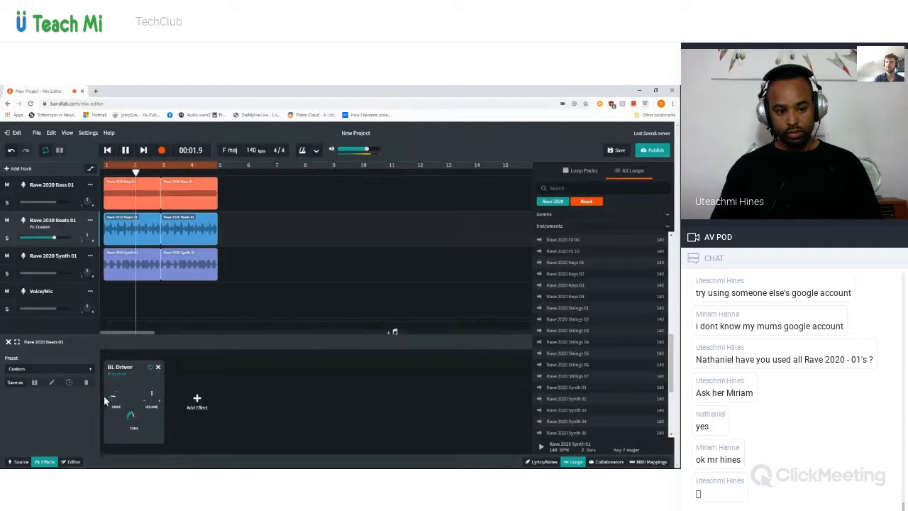
{"action": "left_click_drag", "start_coordinate": [137, 422], "coordinate": [122, 369]}
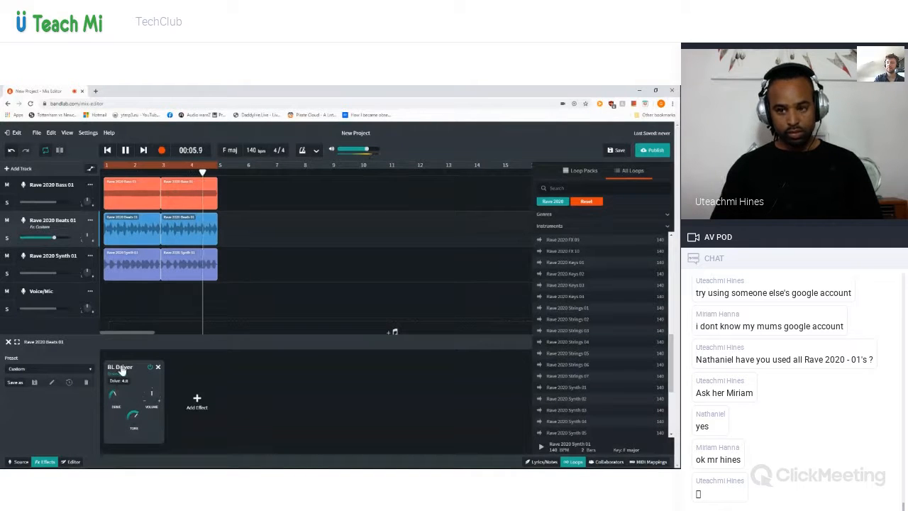
{"action": "left_click_drag", "start_coordinate": [132, 416], "coordinate": [152, 416]}
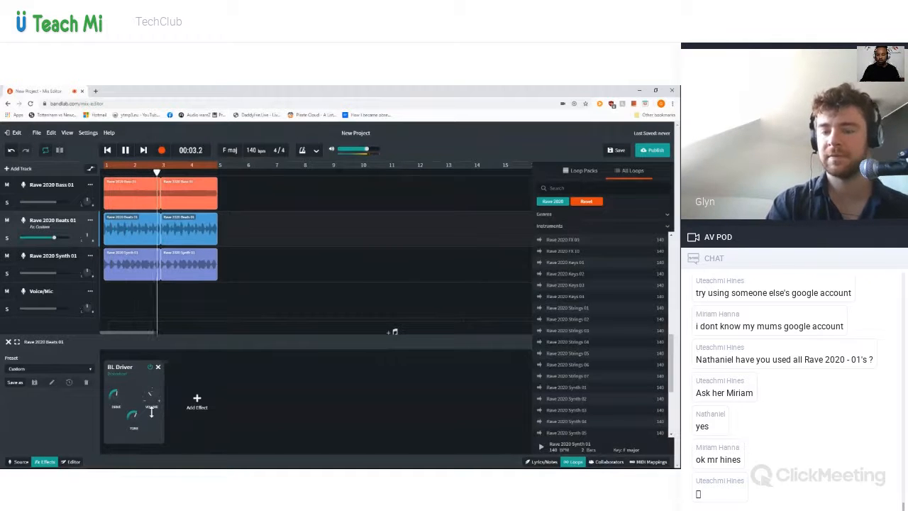
Bypass BL Driver on the beats track during playback and re-enable it to compare the sound
{"action": "left_click", "coordinate": [150, 368]}
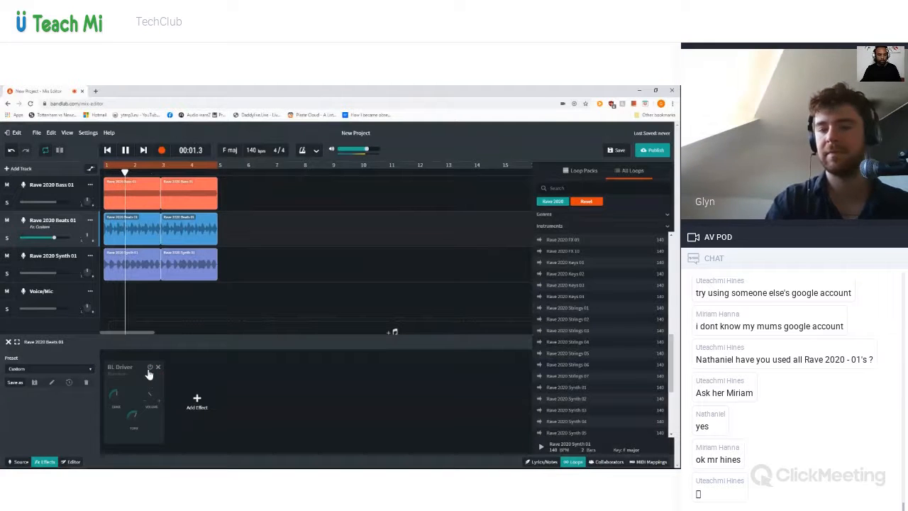
{"action": "left_click", "coordinate": [150, 367]}
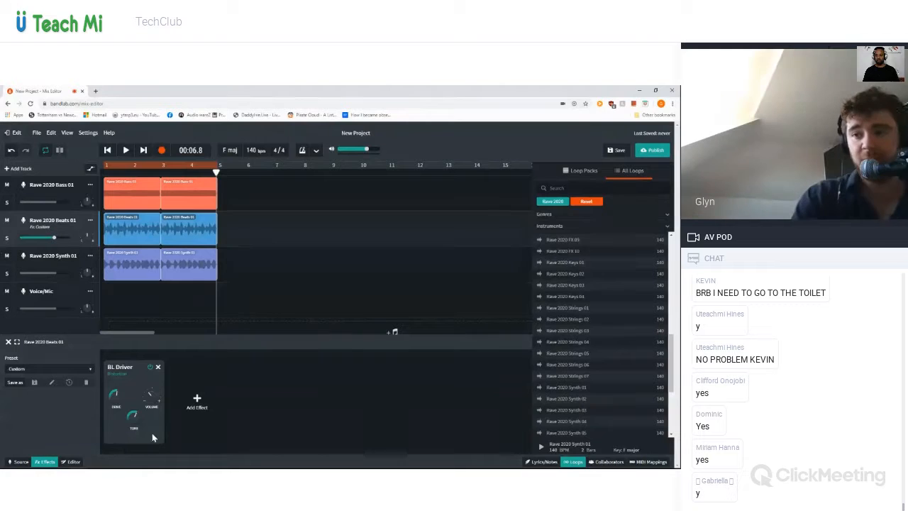
{"action": "mouse_move", "coordinate": [113, 401]}
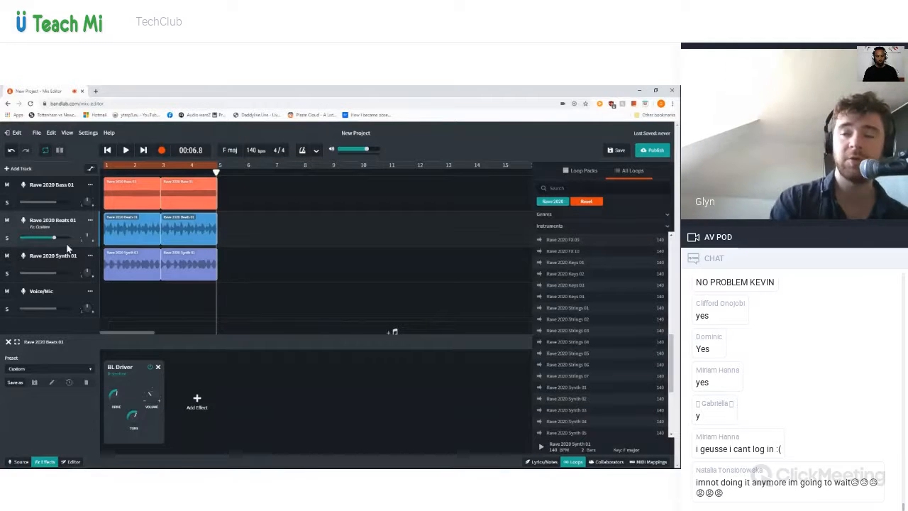
Open the effects for the Rave 2020 Bass 01 track and add BL Driver from the recommended effects
{"action": "left_click", "coordinate": [54, 195]}
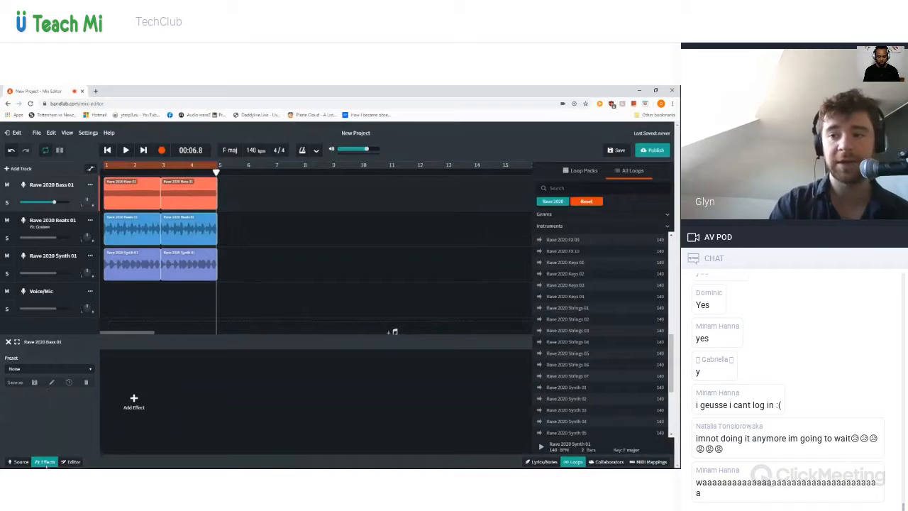
{"action": "left_click", "coordinate": [43, 462]}
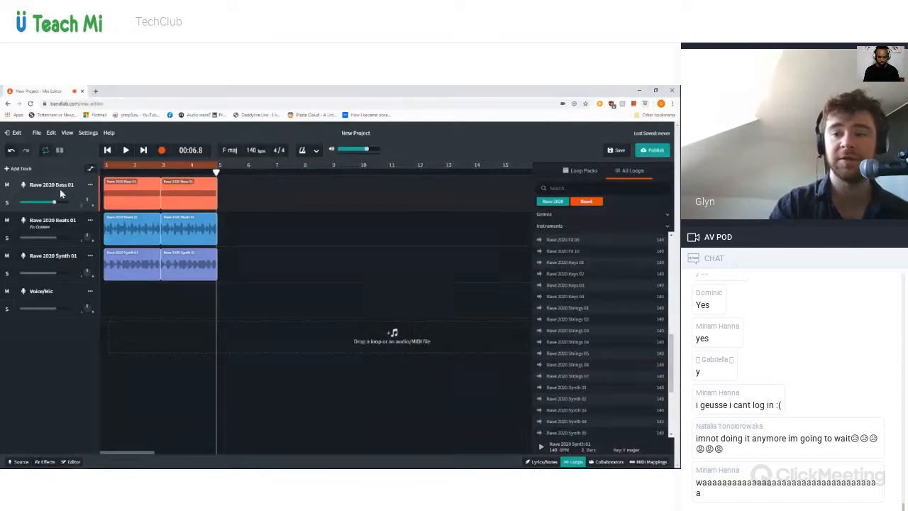
{"action": "left_click", "coordinate": [43, 462]}
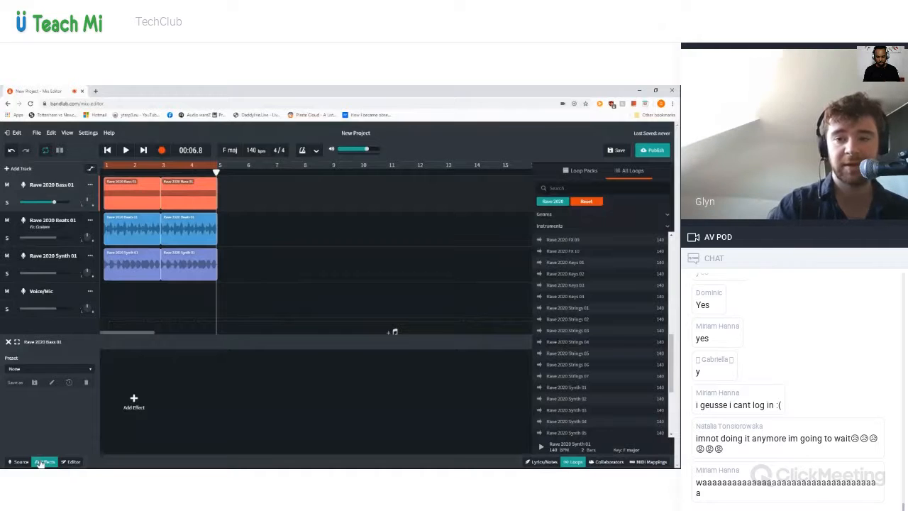
{"action": "left_click", "coordinate": [120, 402]}
{"action": "mouse_move", "coordinate": [151, 365]}
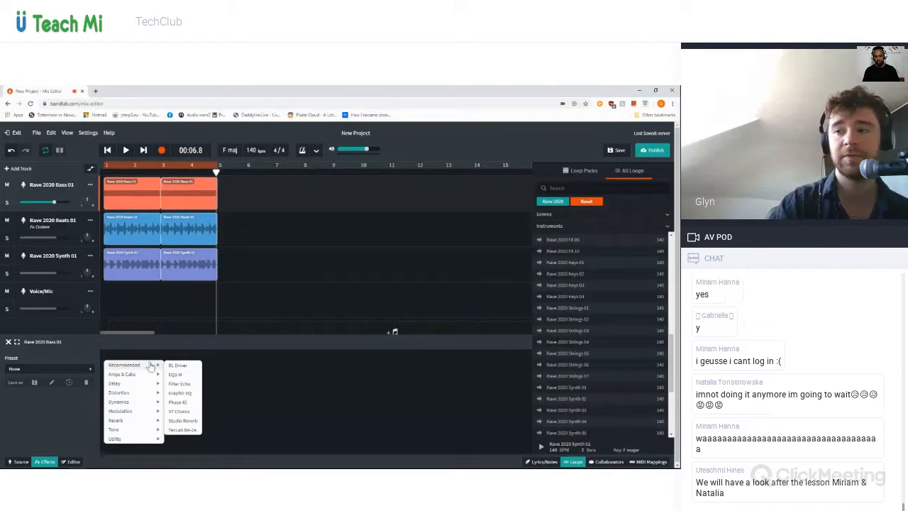
{"action": "left_click", "coordinate": [177, 366]}
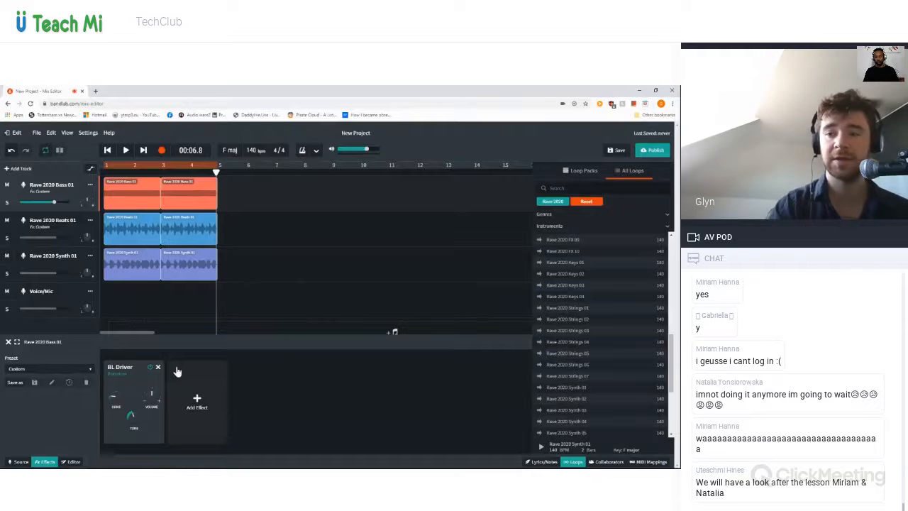
Play the arrangement while raising BL Driver's drive and tone on the bass track, and stop playback
{"action": "key", "text": "space"}
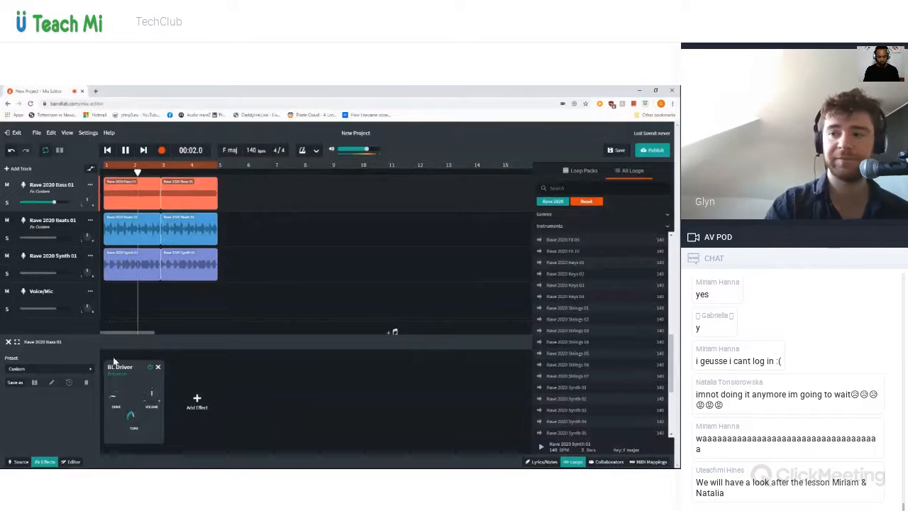
{"action": "mouse_move", "coordinate": [115, 403]}
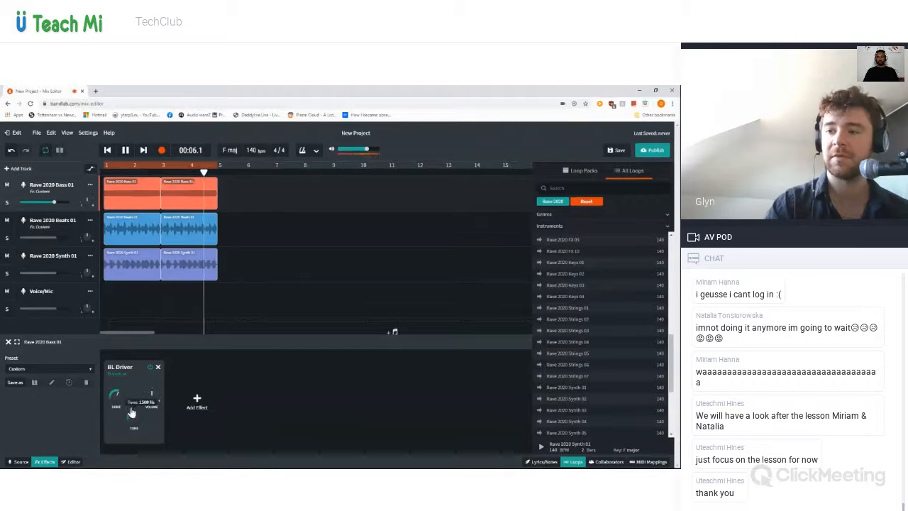
{"action": "left_click_drag", "start_coordinate": [132, 414], "coordinate": [133, 376]}
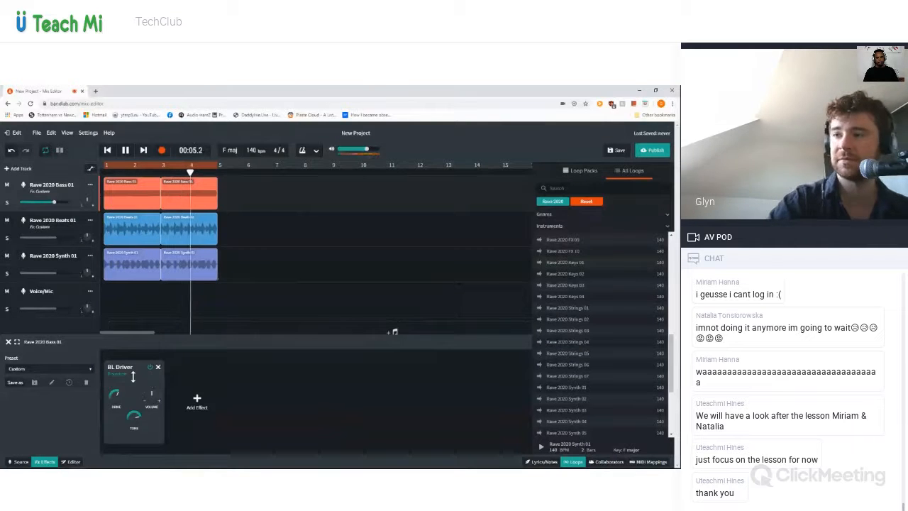
{"action": "key", "text": "space"}
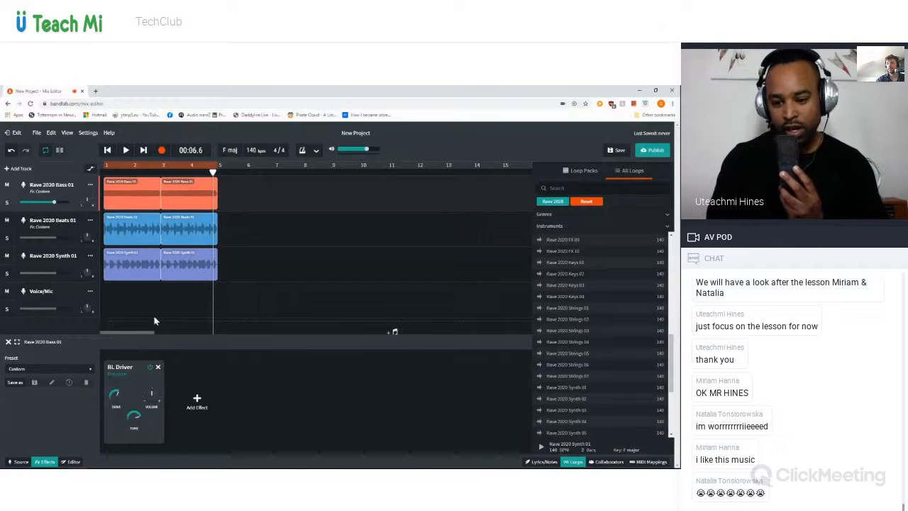
Bypass BL Driver on the bass track and remove it, leaving the track without a replacement effect
{"action": "left_click", "coordinate": [151, 368]}
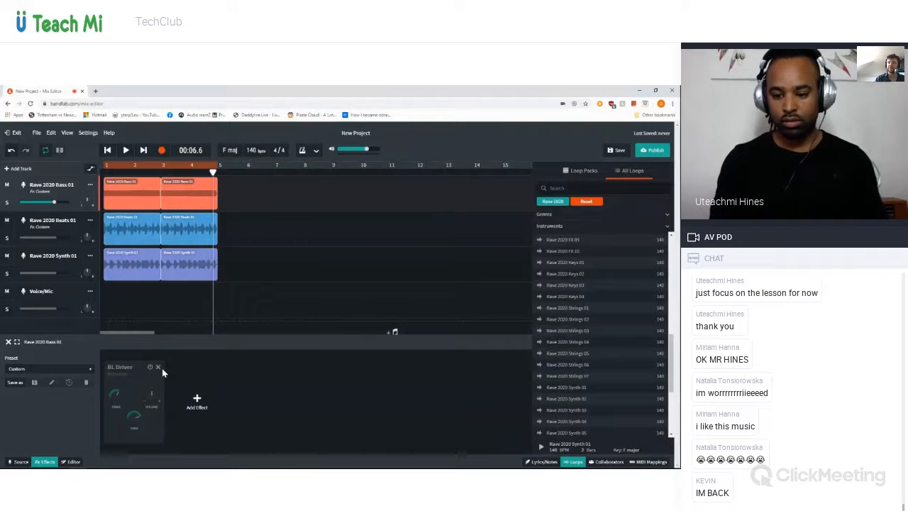
{"action": "left_click", "coordinate": [157, 368]}
{"action": "left_click", "coordinate": [159, 372]}
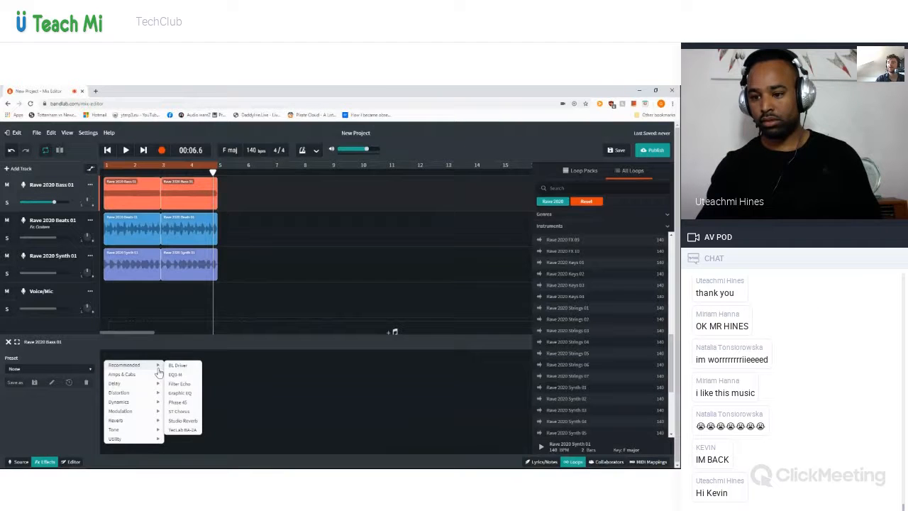
{"action": "left_click", "coordinate": [241, 418]}
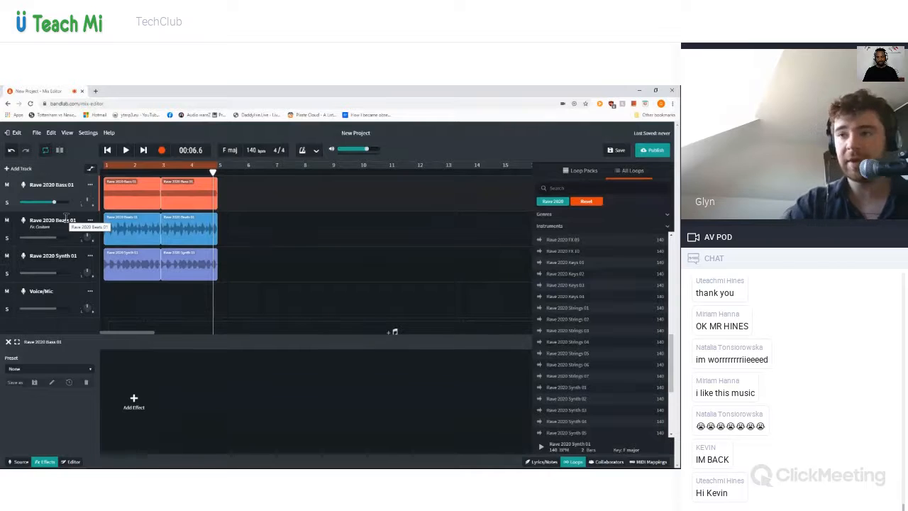
Open the effects for the Rave 2020 Synth 01 track and add Studio Reverb from the recommended effects
{"action": "left_click", "coordinate": [64, 254]}
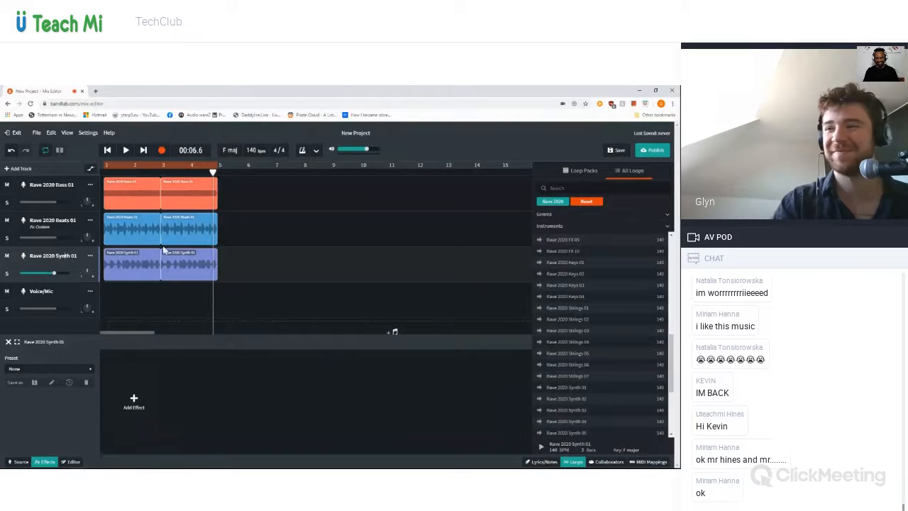
{"action": "left_click", "coordinate": [69, 230]}
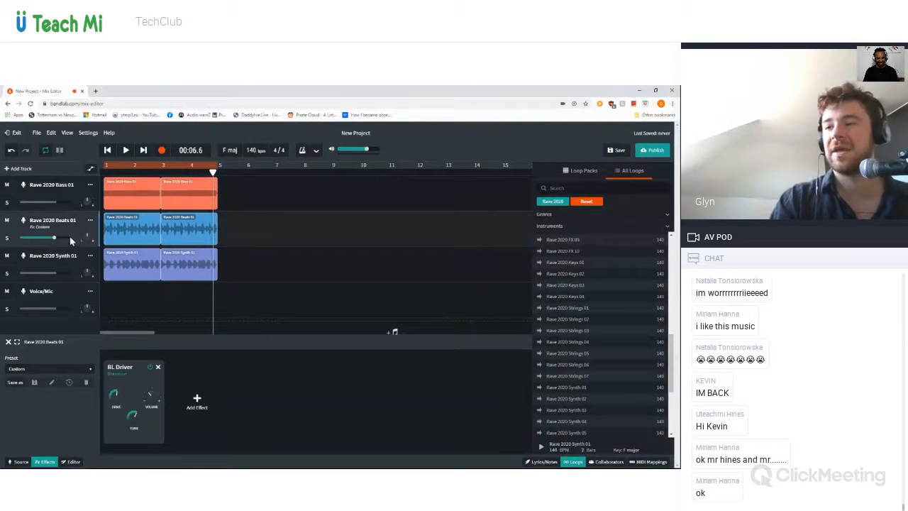
{"action": "left_click", "coordinate": [73, 264]}
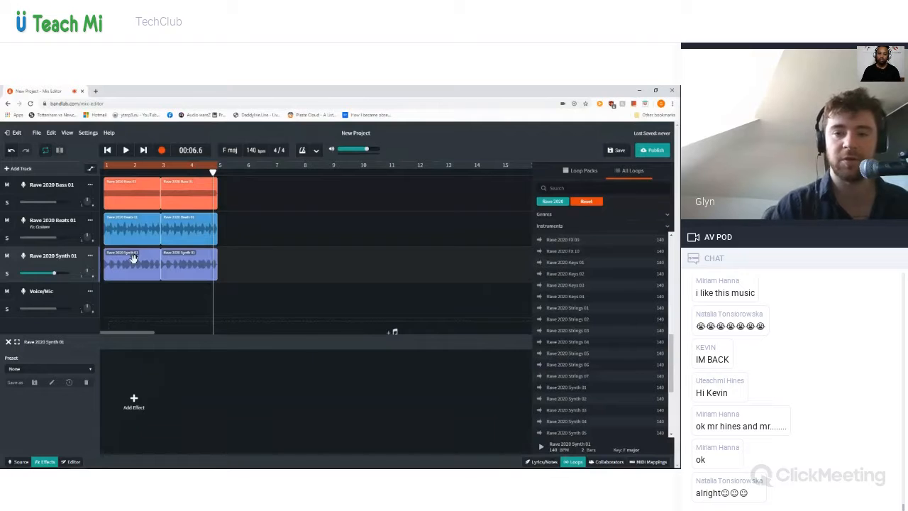
{"action": "left_click", "coordinate": [44, 462]}
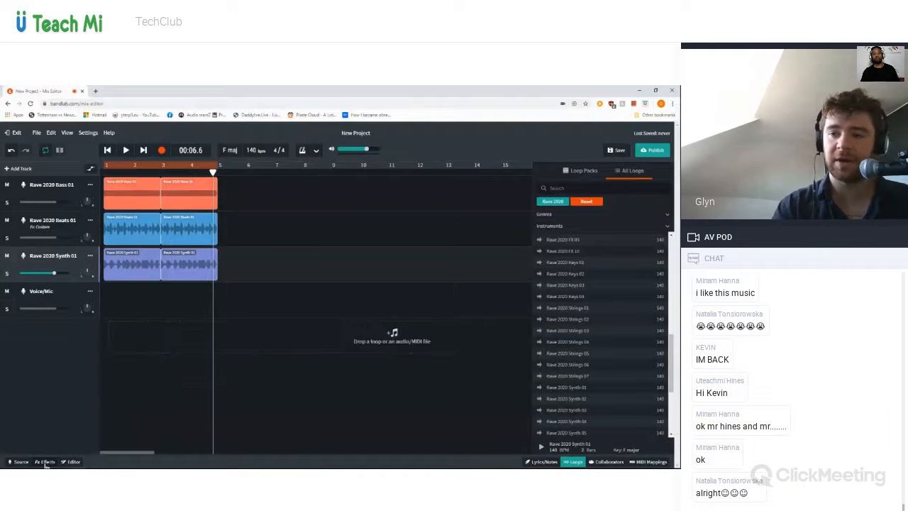
{"action": "left_click", "coordinate": [44, 462]}
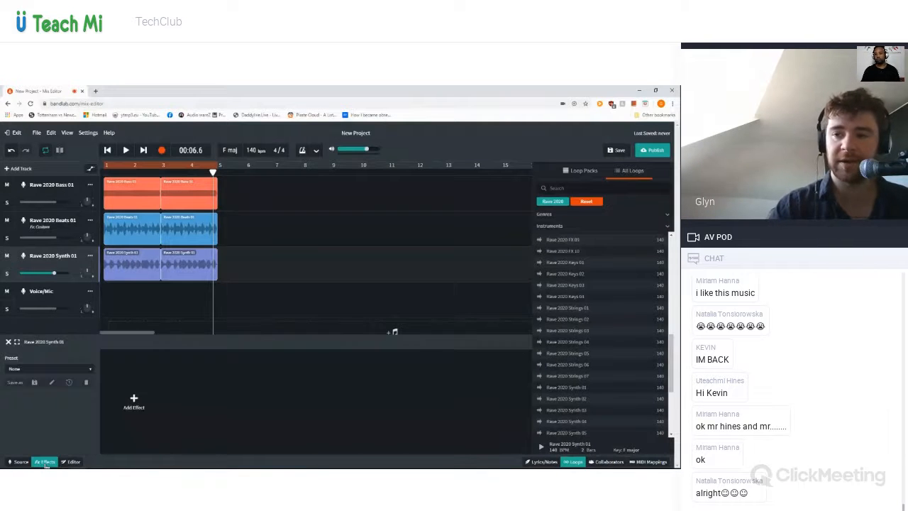
{"action": "left_click", "coordinate": [134, 409]}
{"action": "mouse_move", "coordinate": [136, 367]}
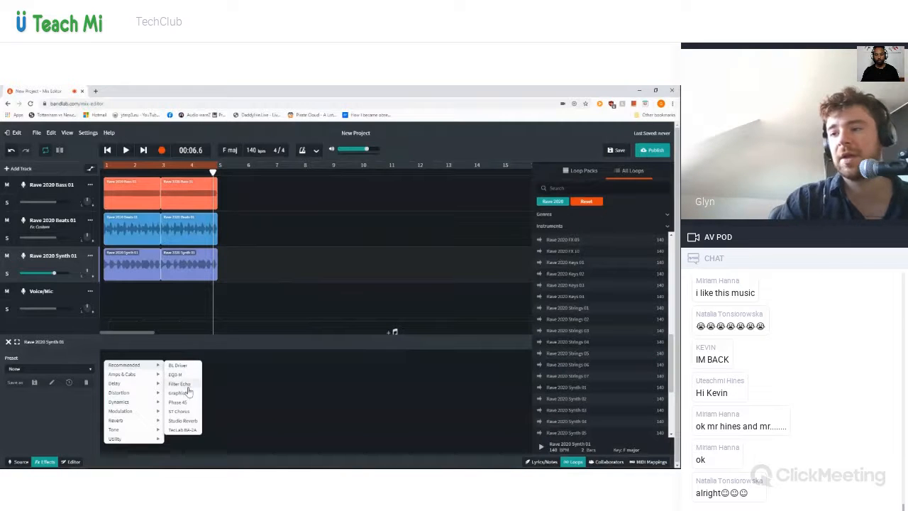
{"action": "left_click", "coordinate": [184, 420]}
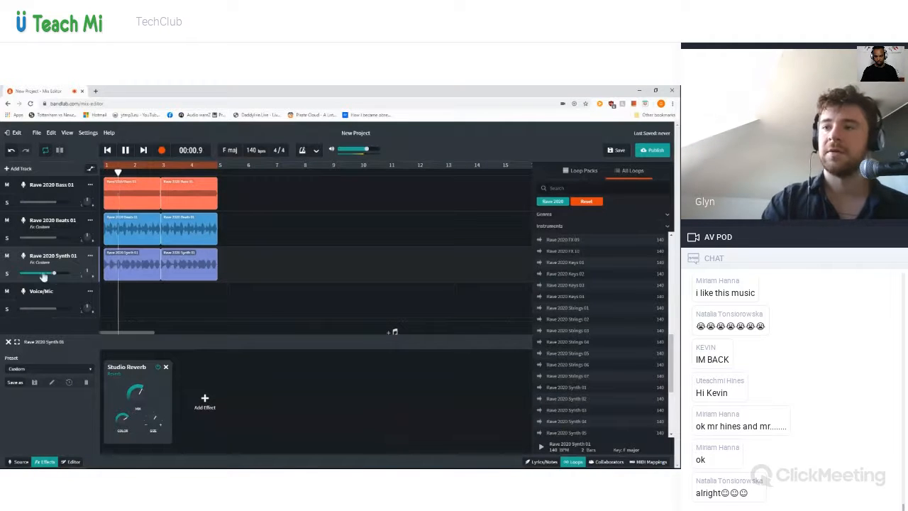
Lower the beats track's volume and raise the synth track's volume while the arrangement plays
{"action": "left_click", "coordinate": [54, 239]}
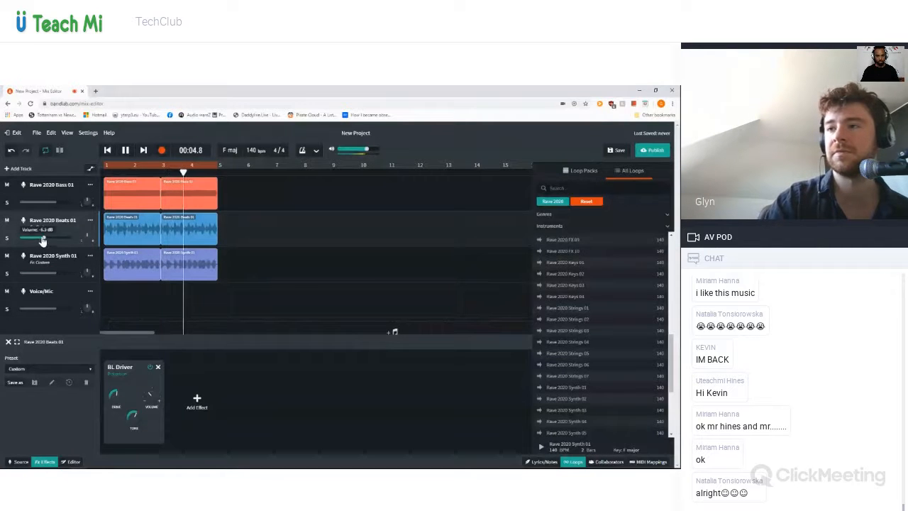
{"action": "left_click", "coordinate": [71, 272]}
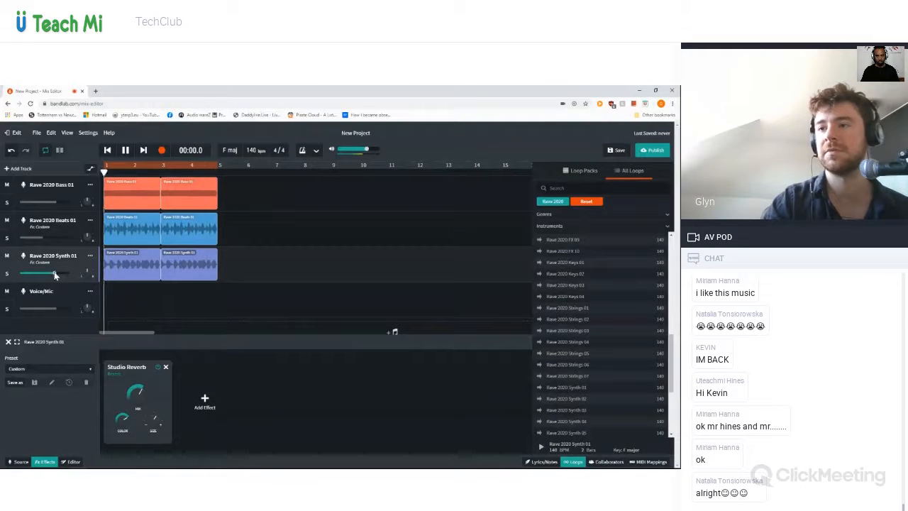
{"action": "left_click_drag", "start_coordinate": [55, 278], "coordinate": [64, 273]}
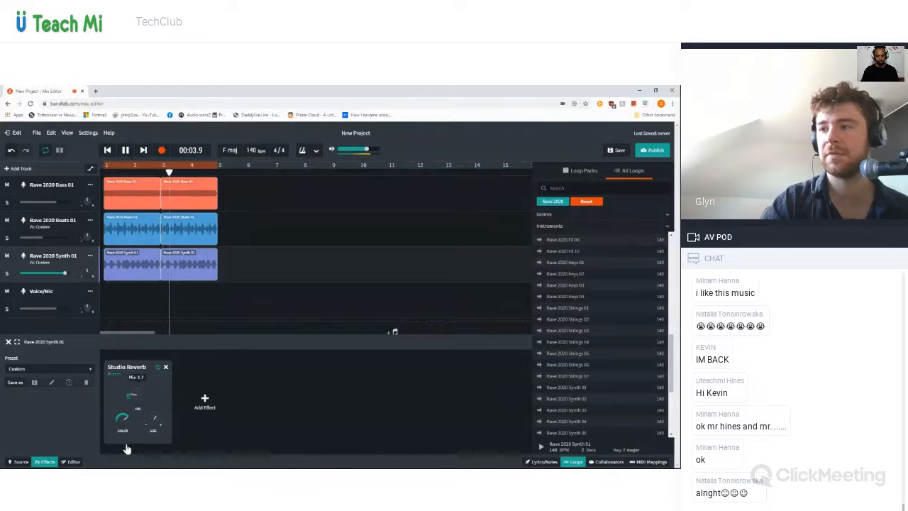
Solo the synth track during playback, raise Studio Reverb's mix, lower its color, and release the solo
{"action": "left_click", "coordinate": [7, 274]}
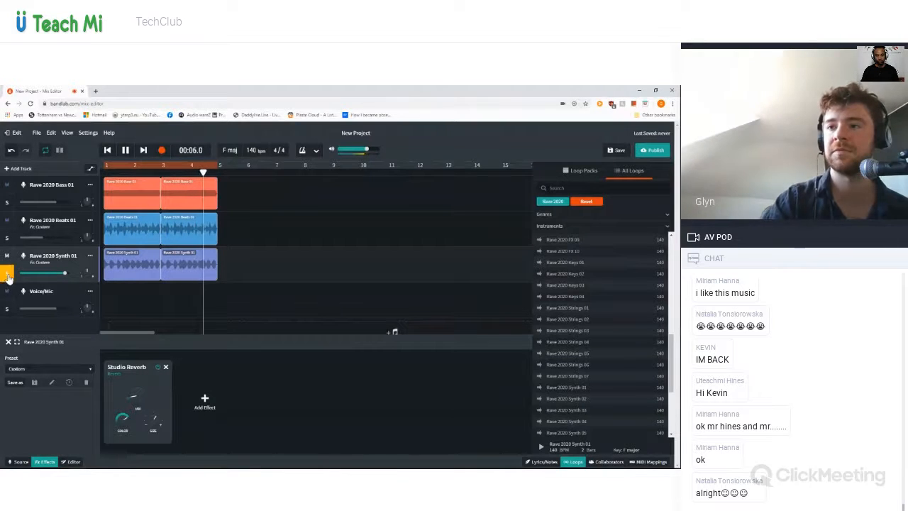
{"action": "left_click_drag", "start_coordinate": [138, 403], "coordinate": [152, 314]}
{"action": "left_click_drag", "start_coordinate": [122, 423], "coordinate": [112, 452]}
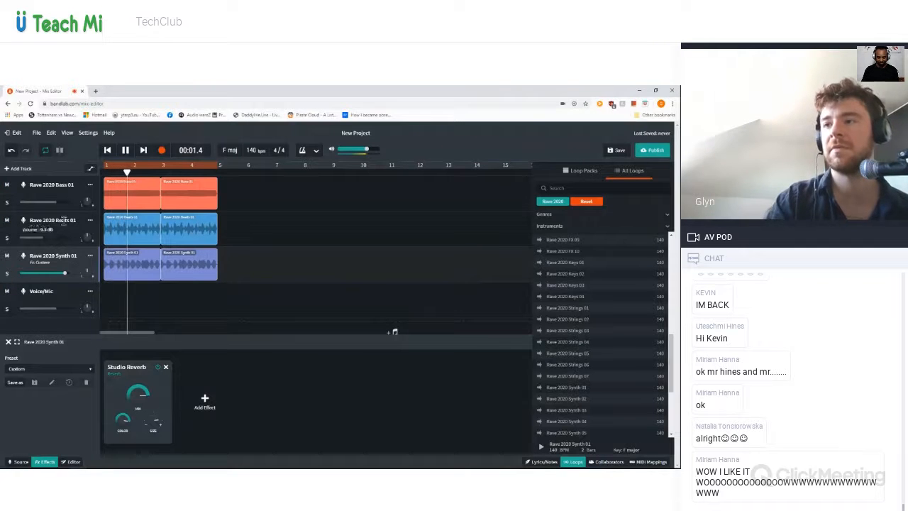
Raise the beats track's volume slightly during playback, and stop the arrangement
{"action": "left_click", "coordinate": [47, 234]}
{"action": "left_click_drag", "start_coordinate": [47, 234], "coordinate": [50, 242]}
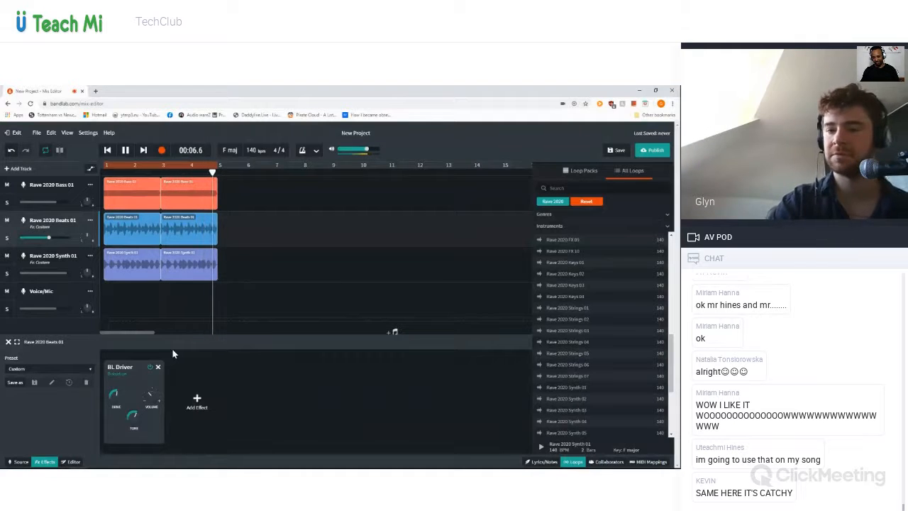
{"action": "key", "text": "space"}
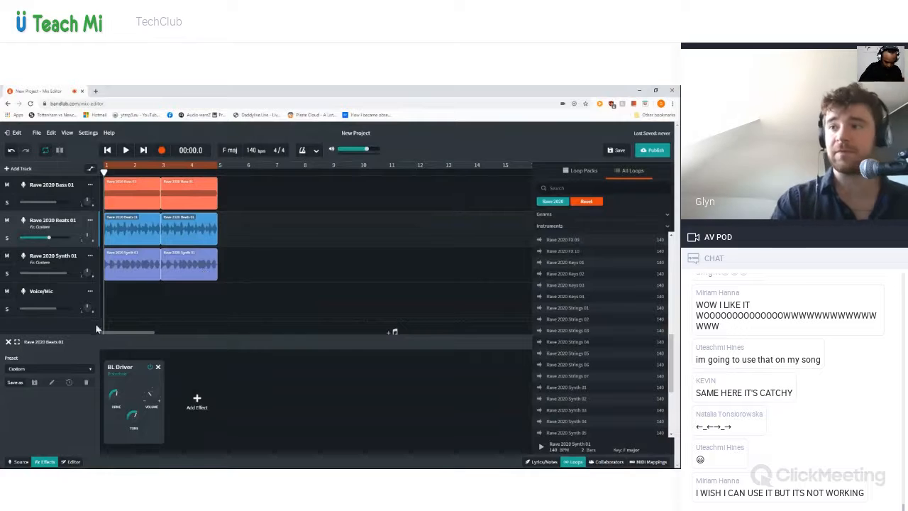
Replace Studio Reverb on the synth track with Filter Echo from the recommended effects
{"action": "left_click", "coordinate": [73, 262]}
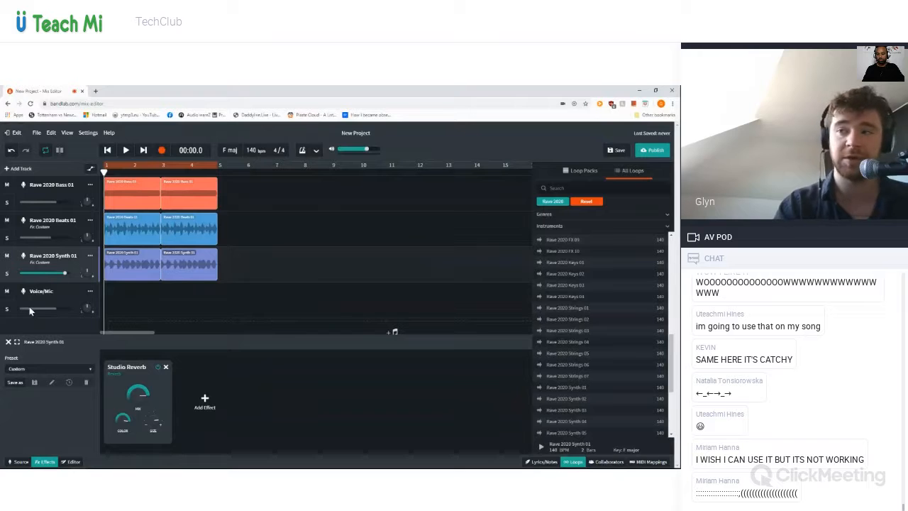
{"action": "left_click", "coordinate": [159, 369]}
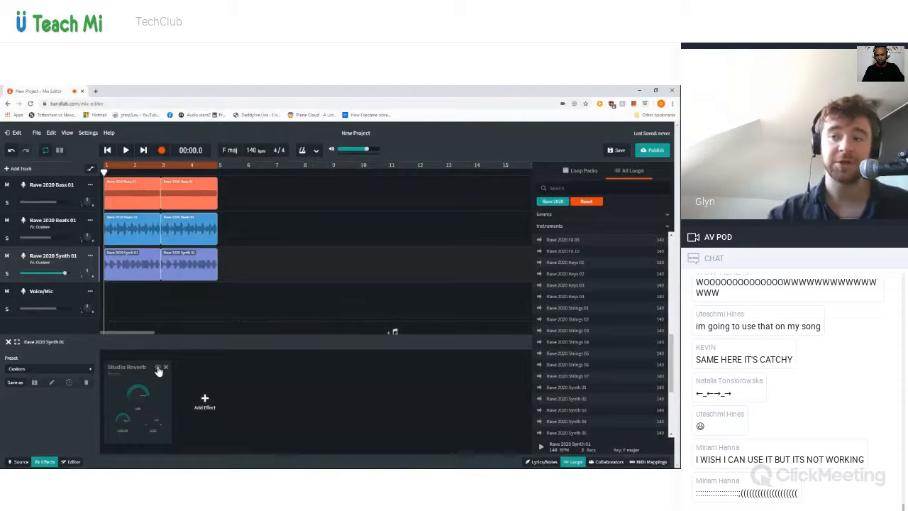
{"action": "left_click", "coordinate": [193, 419]}
{"action": "mouse_move", "coordinate": [204, 366]}
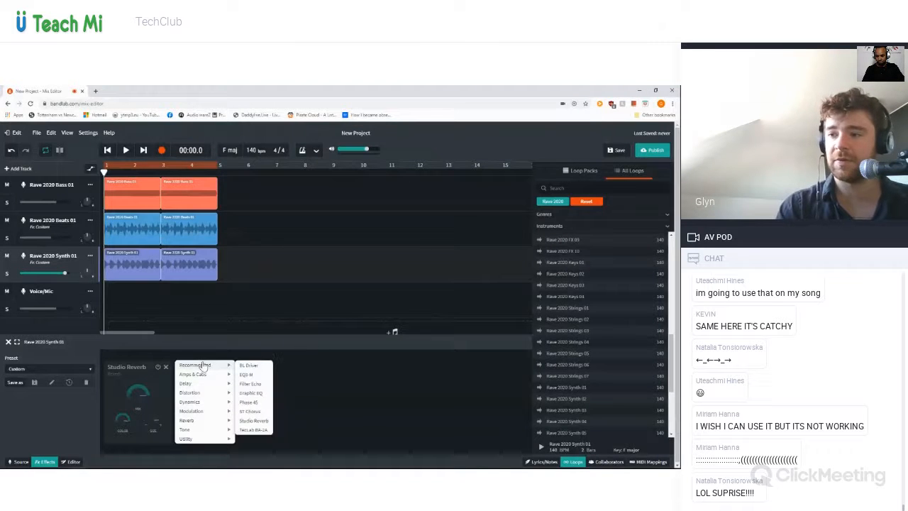
{"action": "left_click", "coordinate": [261, 383]}
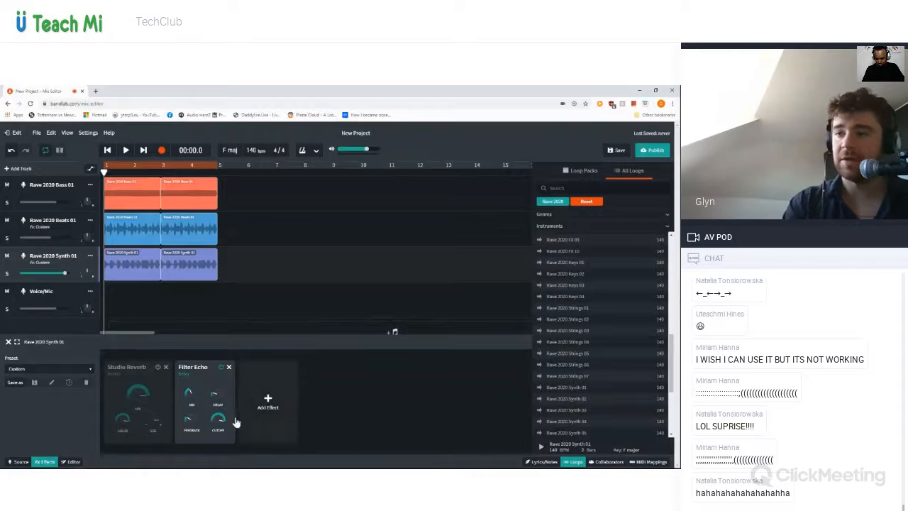
{"action": "left_click", "coordinate": [166, 367]}
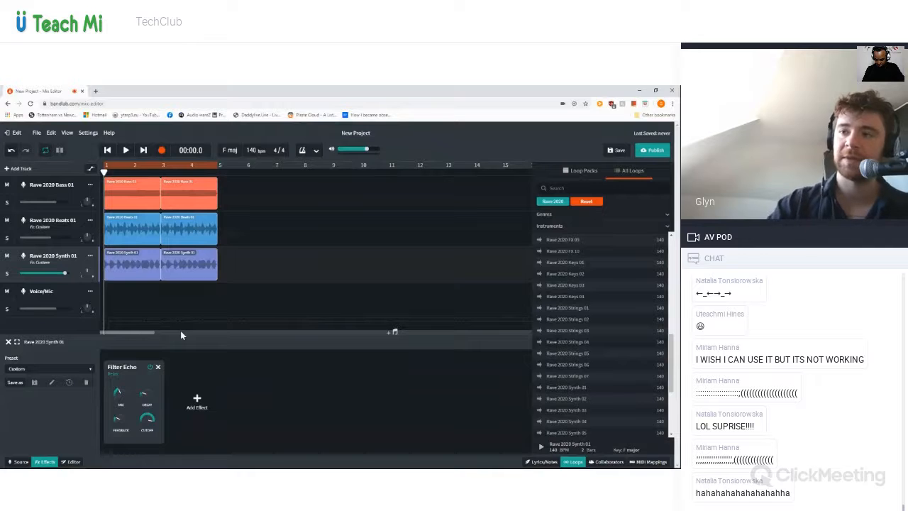
Play the soloed synth track while raising Filter Echo's mix and delay, sweeping its cutoff and adjusting its feedback, and release the solo
{"action": "key", "text": "space"}
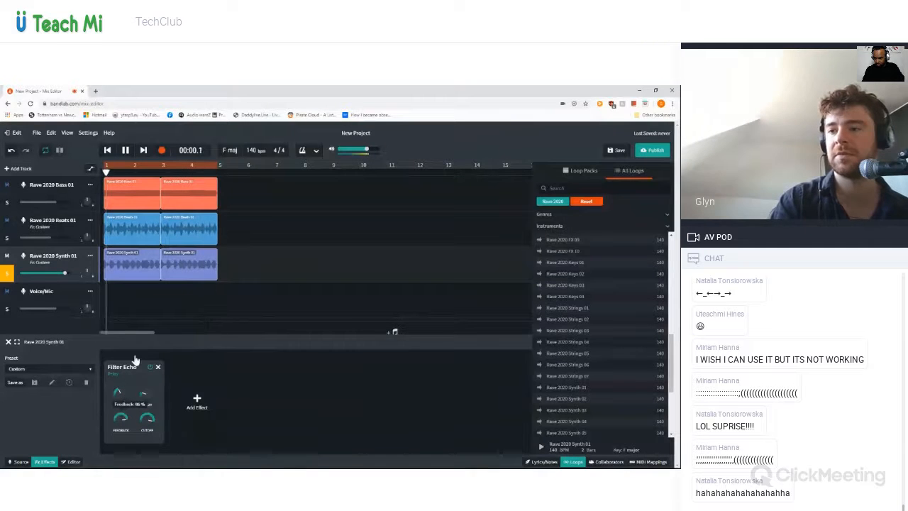
{"action": "mouse_move", "coordinate": [148, 419]}
{"action": "left_mouse_down"}
{"action": "mouse_move", "coordinate": [145, 467]}
{"action": "mouse_move", "coordinate": [151, 454]}
{"action": "mouse_move", "coordinate": [139, 430]}
{"action": "left_mouse_up"}
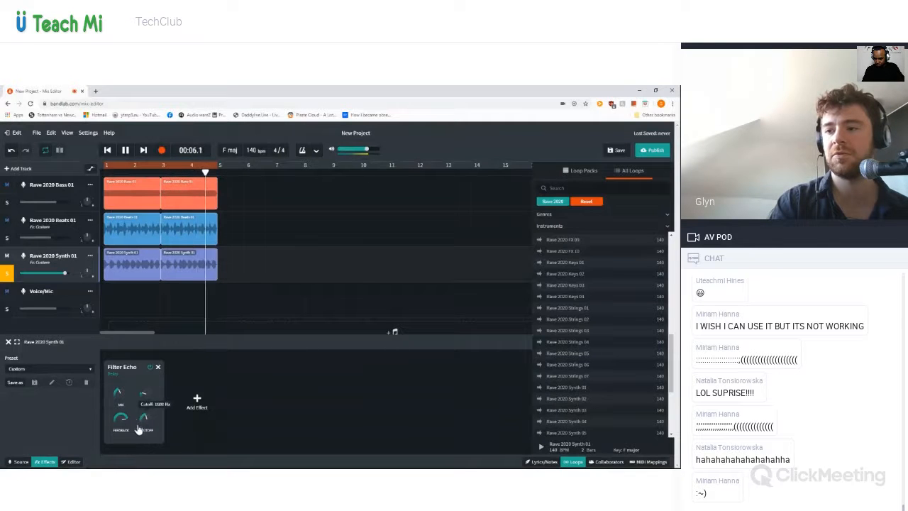
{"action": "left_click_drag", "start_coordinate": [120, 392], "coordinate": [126, 349]}
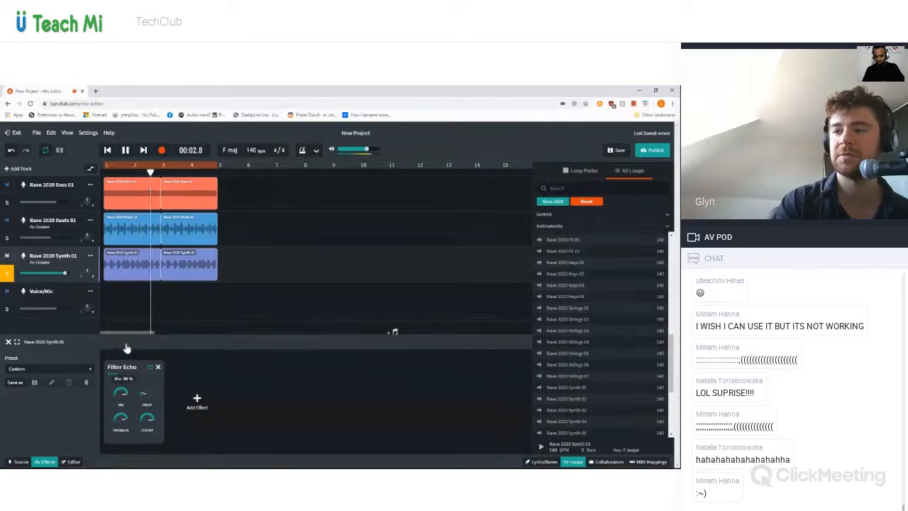
{"action": "left_click_drag", "start_coordinate": [124, 425], "coordinate": [130, 458]}
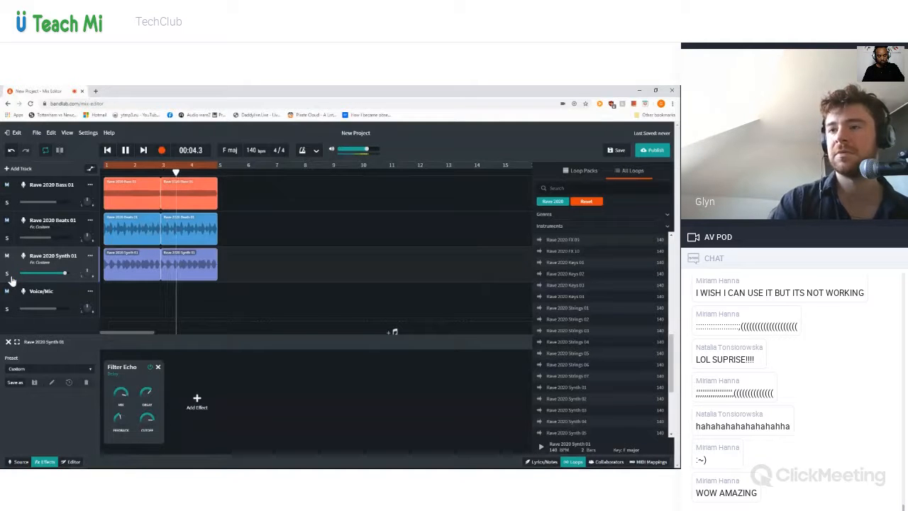
Lower Filter Echo's cutoff on the synth track during playback, and remove the effect from the track
{"action": "mouse_move", "coordinate": [146, 393]}
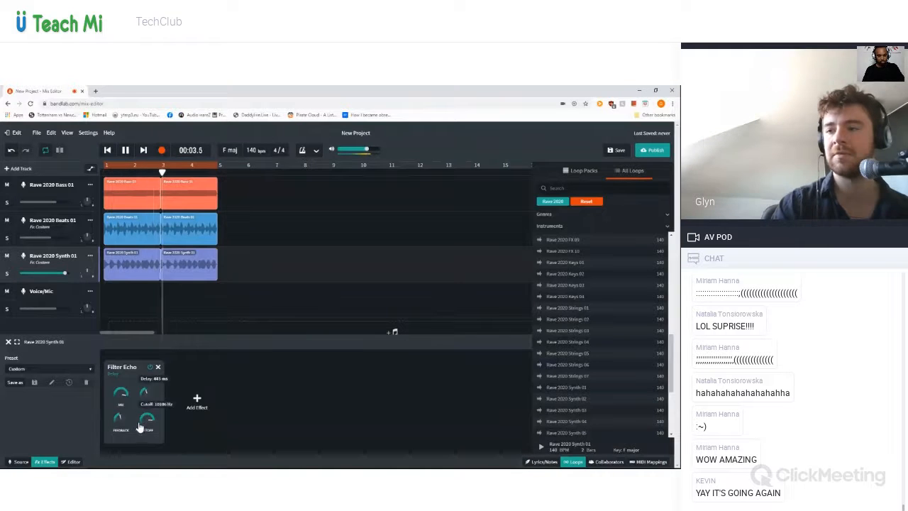
{"action": "mouse_move", "coordinate": [139, 433]}
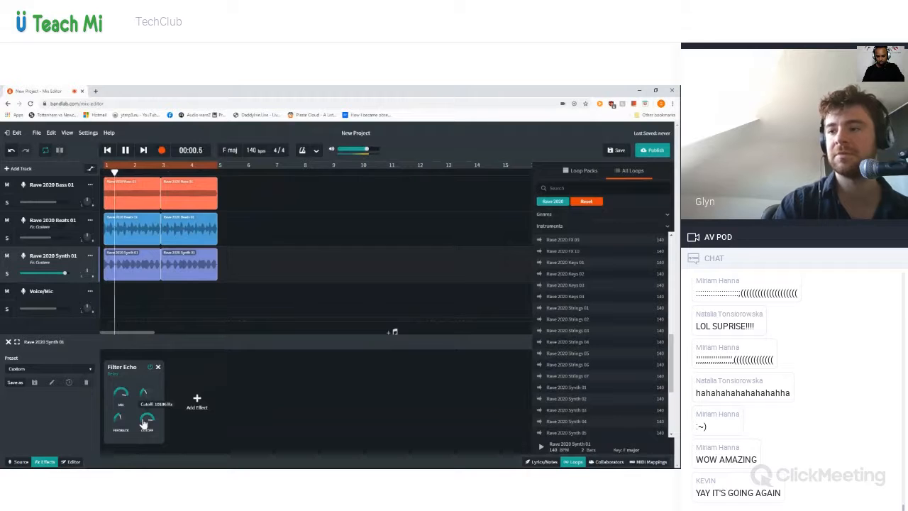
{"action": "left_click_drag", "start_coordinate": [144, 423], "coordinate": [144, 434]}
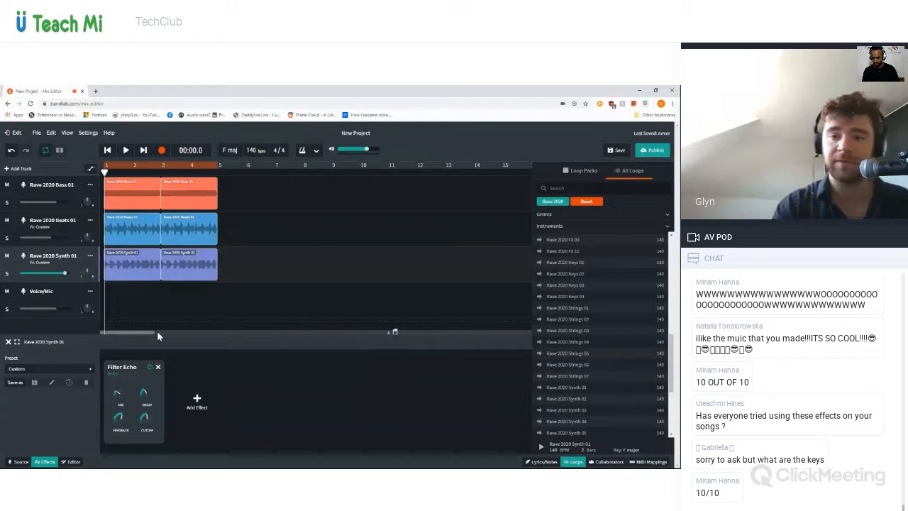
{"action": "left_click", "coordinate": [159, 368]}
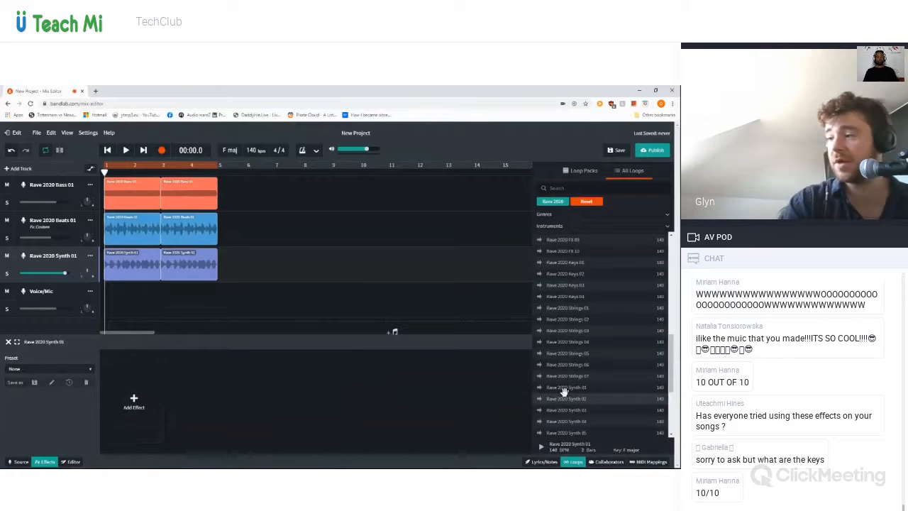
Preview the Rave 2020 Keys 01 loop, place it at bar 1 of the Voice/Mic track, and play the arrangement
{"action": "left_click", "coordinate": [573, 263]}
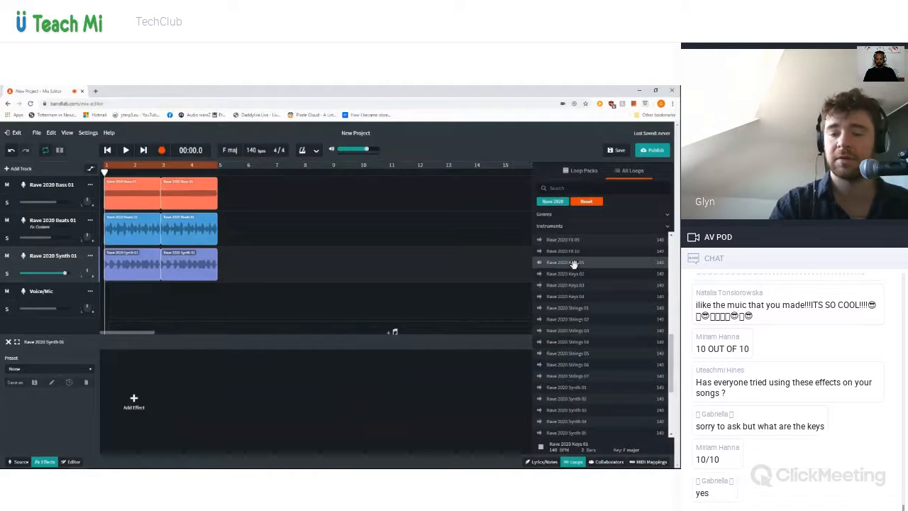
{"action": "key", "text": "space"}
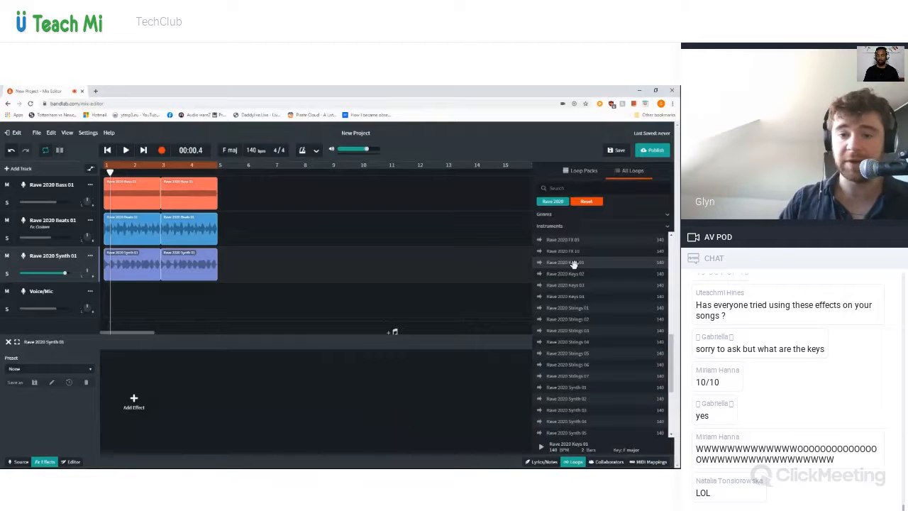
{"action": "left_click_drag", "start_coordinate": [575, 265], "coordinate": [96, 293]}
{"action": "key", "text": "space"}
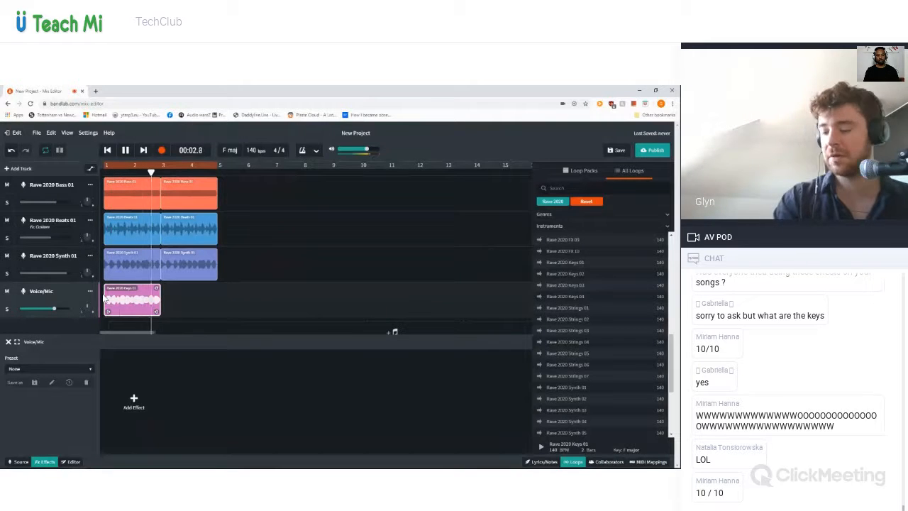
{"action": "key", "text": "space"}
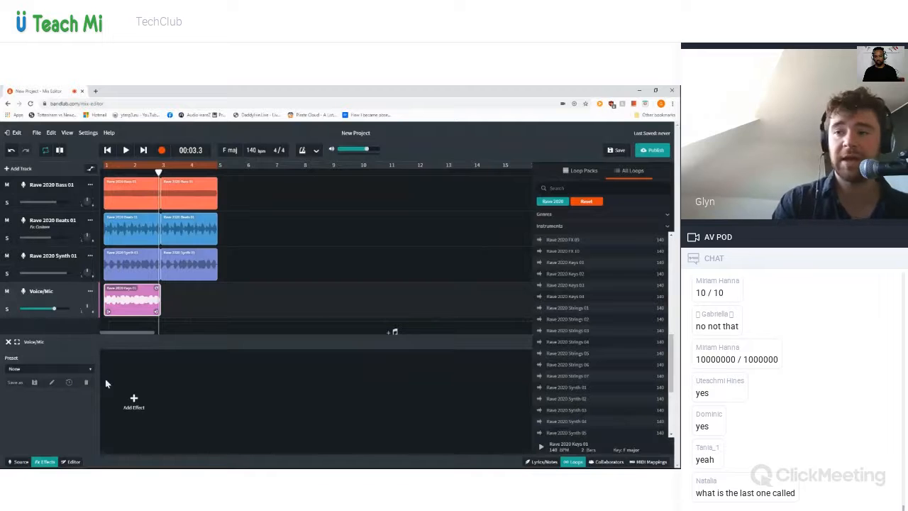
Add Filter Echo from the recommended effects to the Voice/Mic track holding the keys loop
{"action": "left_click", "coordinate": [134, 401]}
{"action": "mouse_move", "coordinate": [142, 364]}
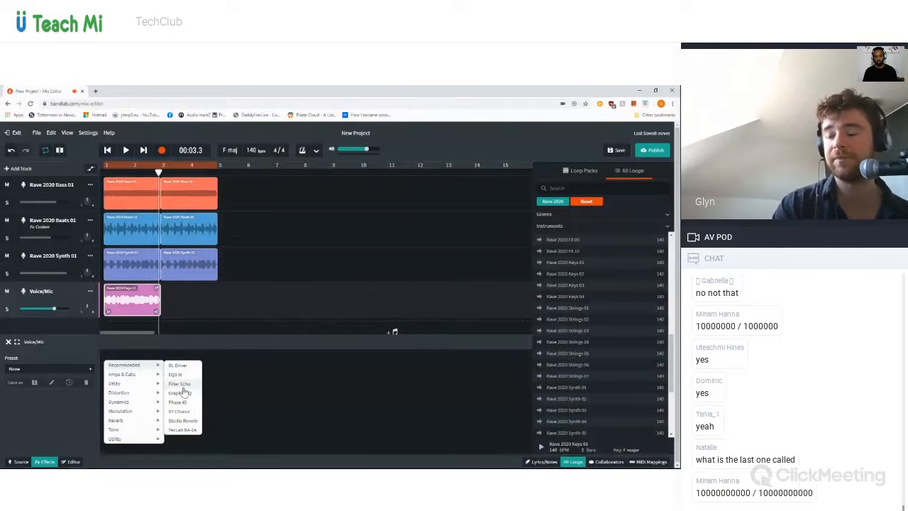
{"action": "left_click", "coordinate": [180, 384]}
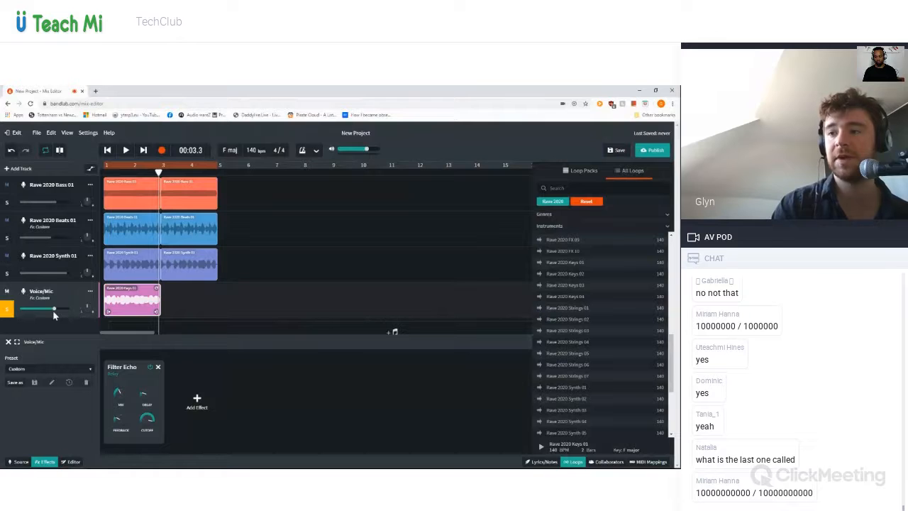
Play the soloed Voice/Mic track while sweeping Filter Echo's feedback and lowering its delay, stop playback, and bypass the effect
{"action": "key", "text": "space"}
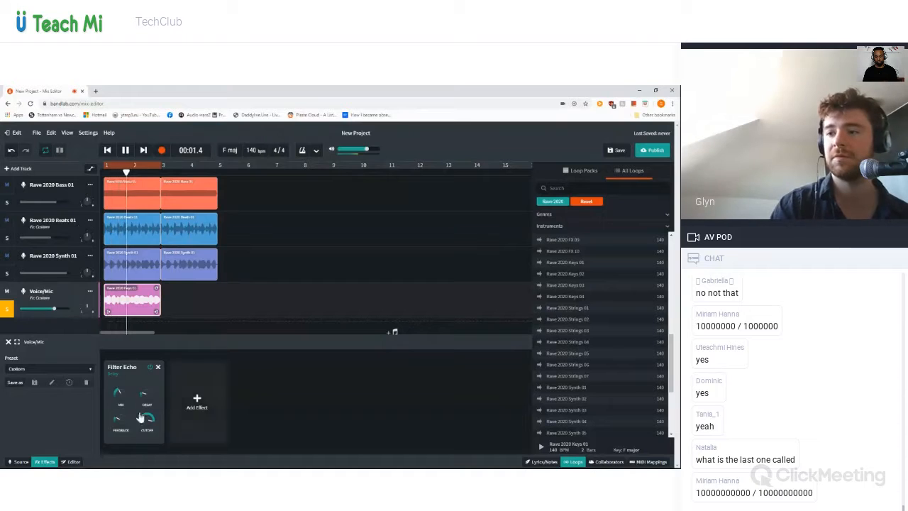
{"action": "left_click_drag", "start_coordinate": [118, 423], "coordinate": [154, 385]}
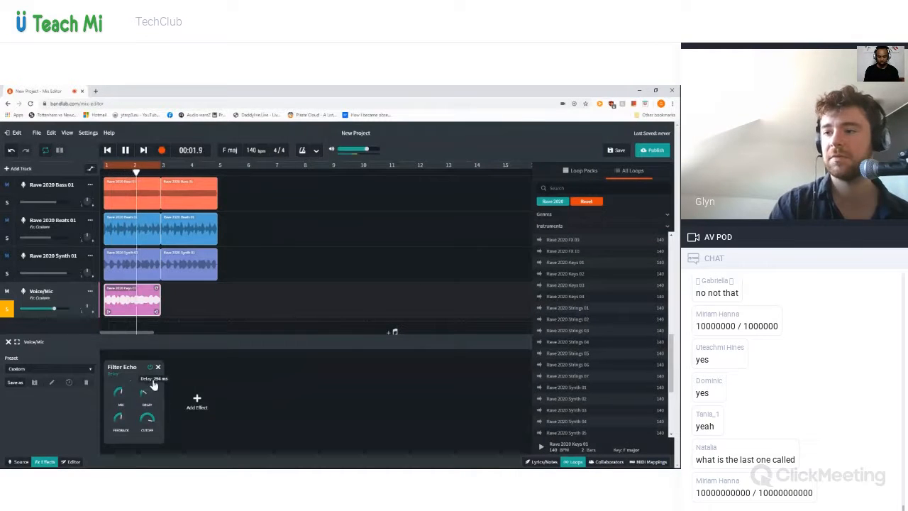
{"action": "left_click_drag", "start_coordinate": [116, 436], "coordinate": [117, 450]}
{"action": "left_click_drag", "start_coordinate": [147, 396], "coordinate": [146, 418]}
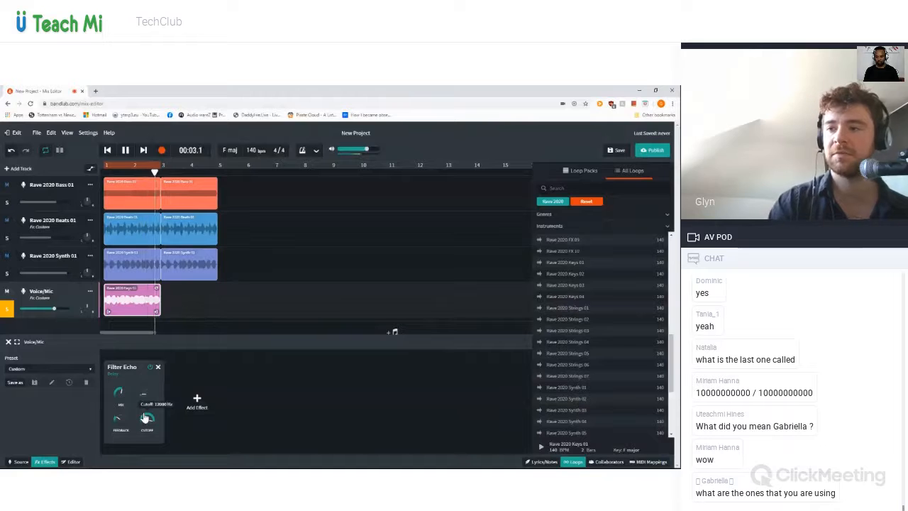
{"action": "key", "text": "space"}
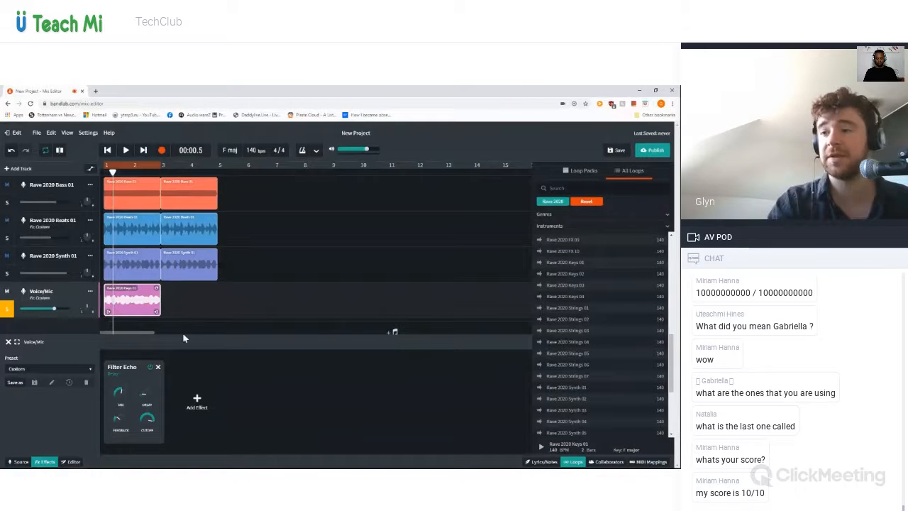
{"action": "left_click", "coordinate": [150, 367]}
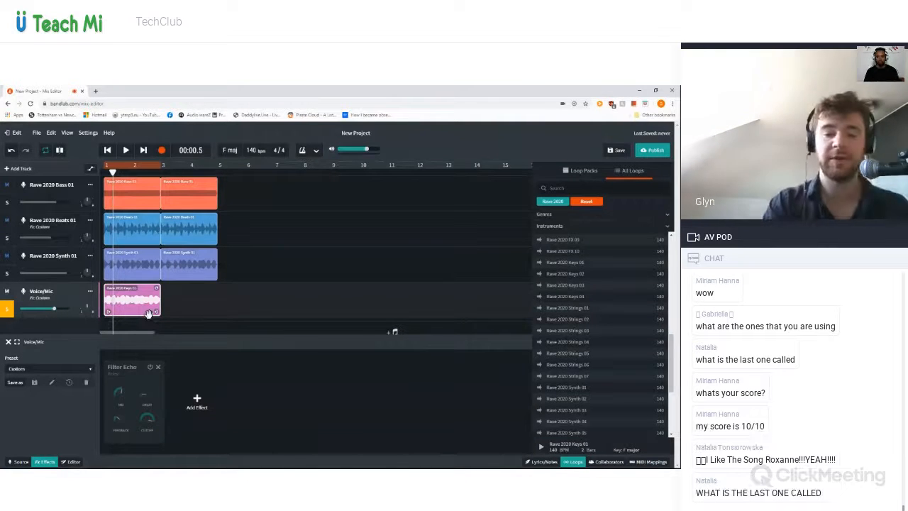
Paste a copy of the Keys 01 loop at bar 3 of the Voice/Mic track, and release the track's solo
{"action": "left_click", "coordinate": [160, 174]}
{"action": "key", "text": "ctrl+v"}
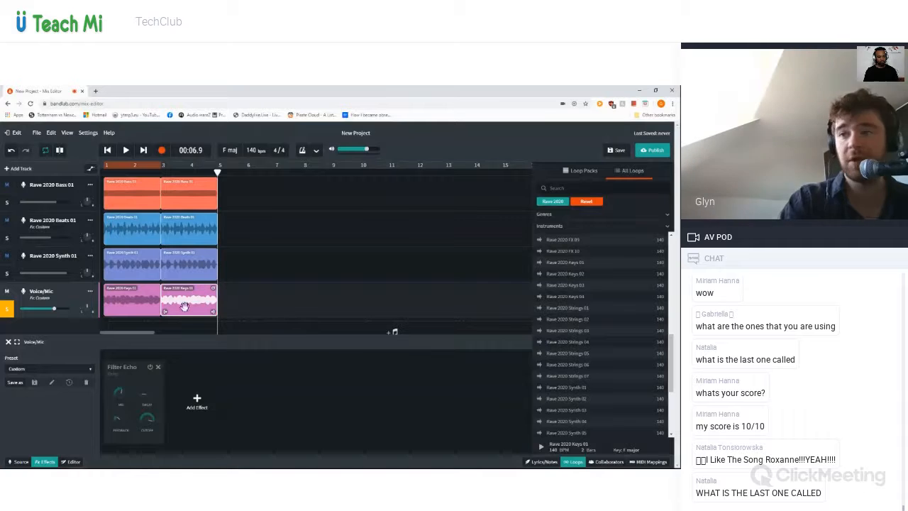
{"action": "left_click", "coordinate": [10, 312]}
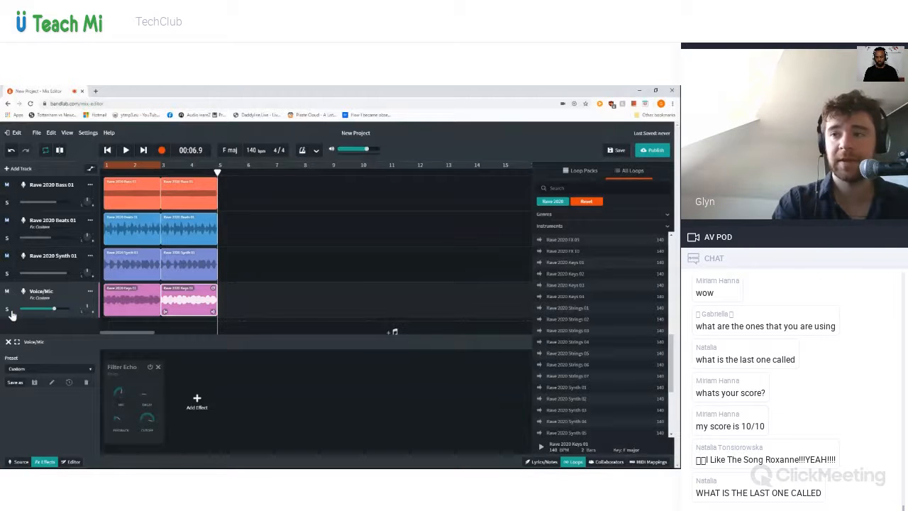
Listen to the arrangement and to the Voice/Mic track's keys loop in solo, stop playback, and release the solo
{"action": "key", "text": "space"}
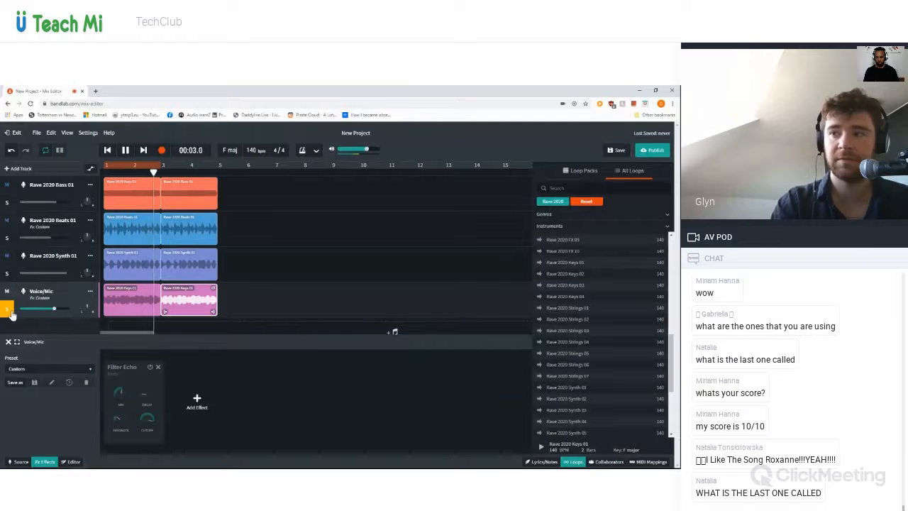
{"action": "key", "text": "space"}
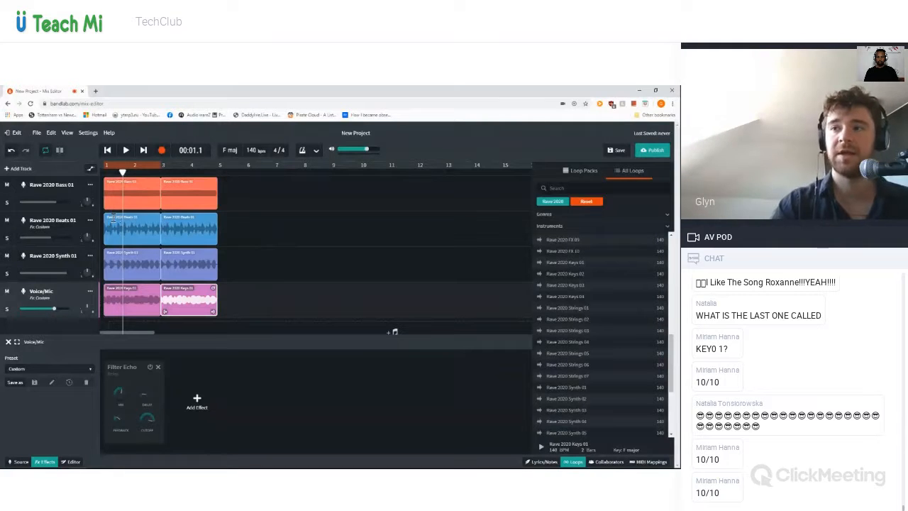
{"action": "left_click", "coordinate": [139, 224]}
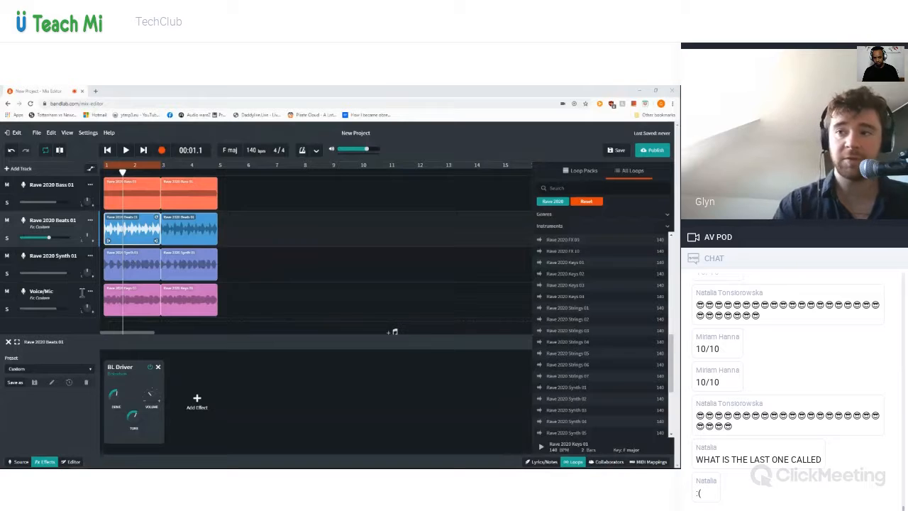
{"action": "left_click", "coordinate": [6, 310]}
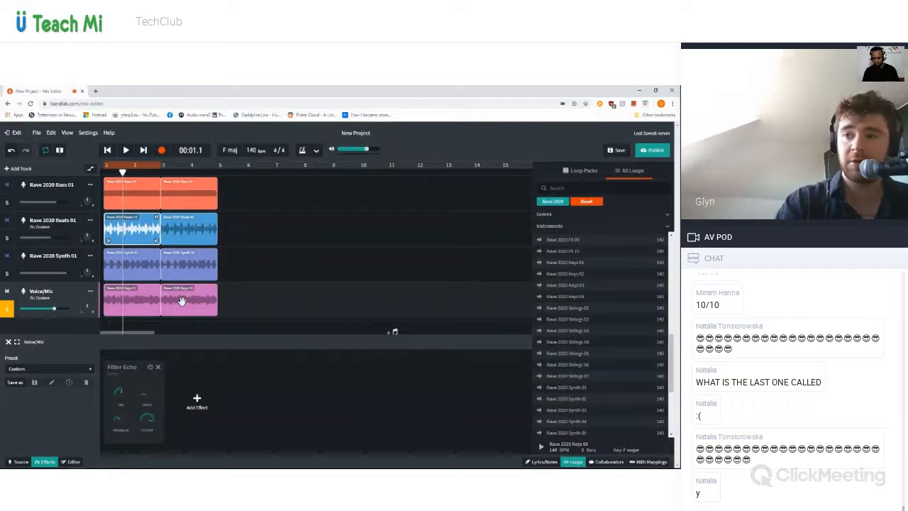
{"action": "key", "text": "space"}
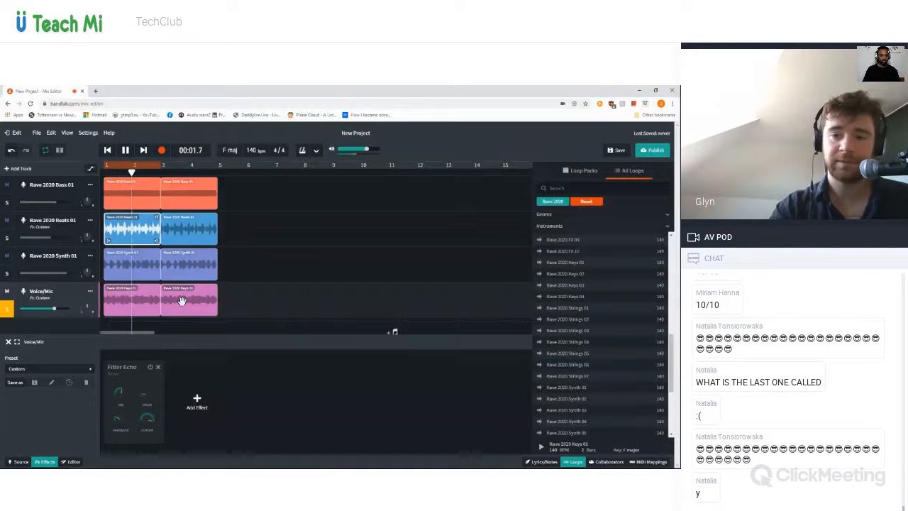
{"action": "key", "text": "space"}
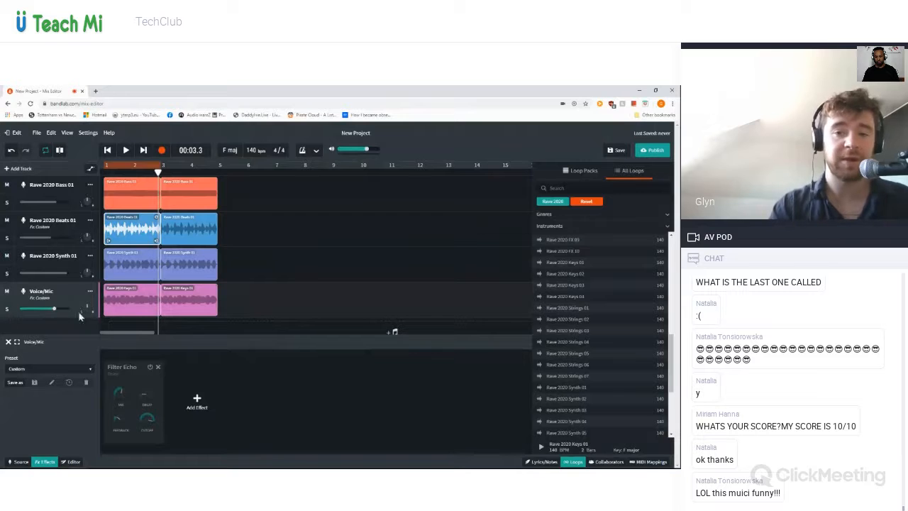
{"action": "scroll", "coordinate": [306, 283], "scroll_direction": "down", "scroll_amount": 1}
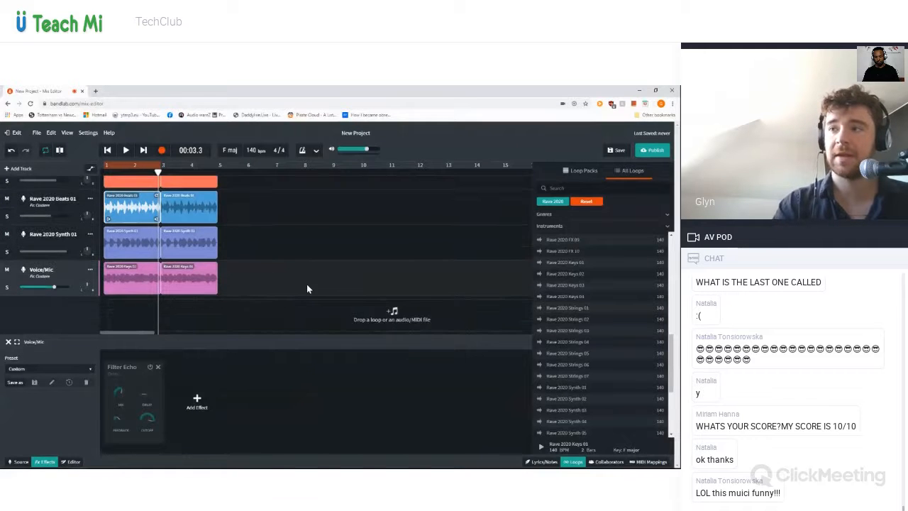
{"action": "scroll", "coordinate": [230, 273], "scroll_direction": "up", "scroll_amount": 1}
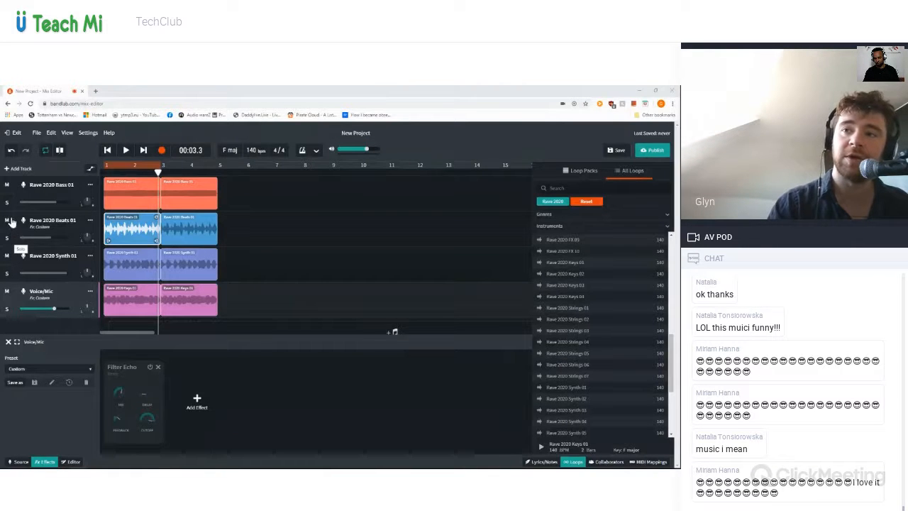
Compare playback of the arrangement with the beats track muted and unmuted
{"action": "left_click", "coordinate": [10, 222]}
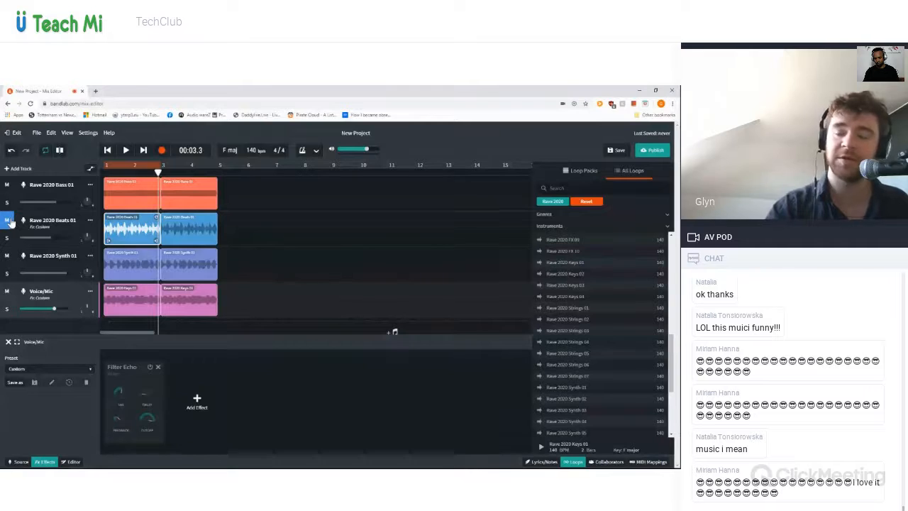
{"action": "key", "text": "space"}
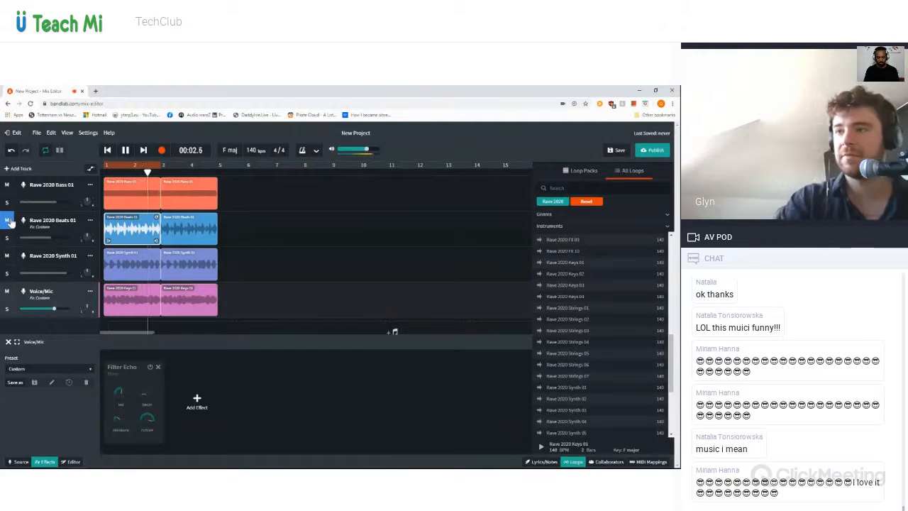
{"action": "key", "text": "space"}
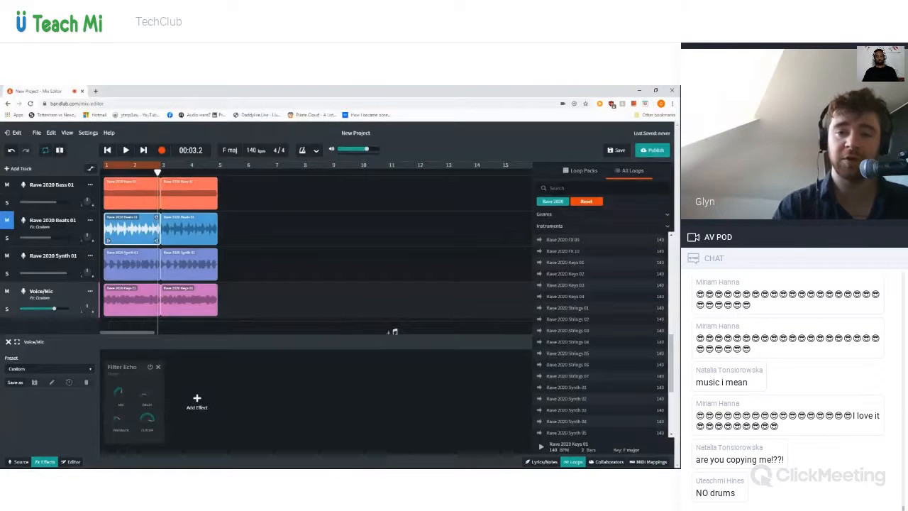
{"action": "left_click", "coordinate": [6, 222]}
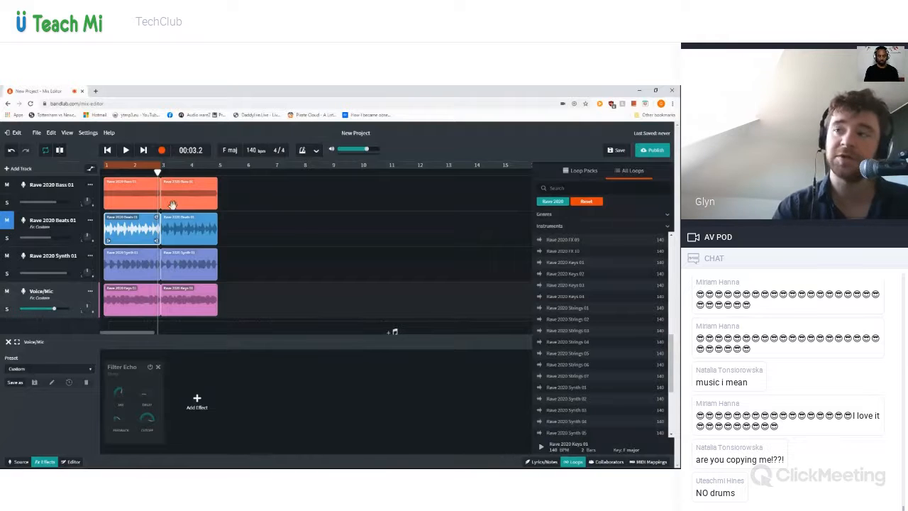
{"action": "left_click", "coordinate": [7, 223]}
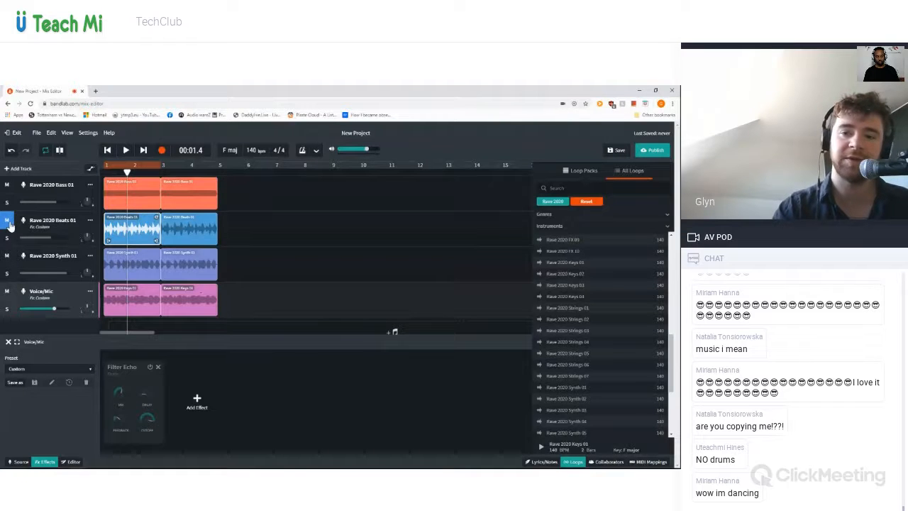
{"action": "key", "text": "space"}
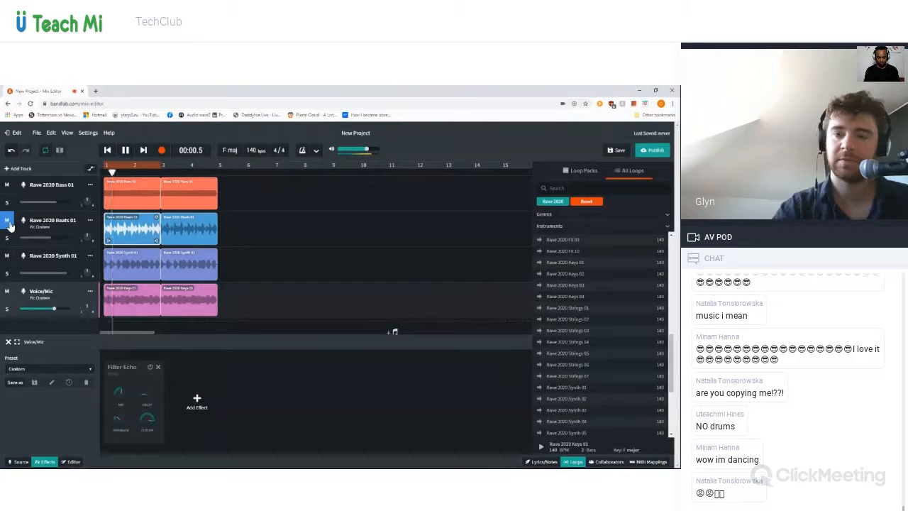
{"action": "key", "text": "space"}
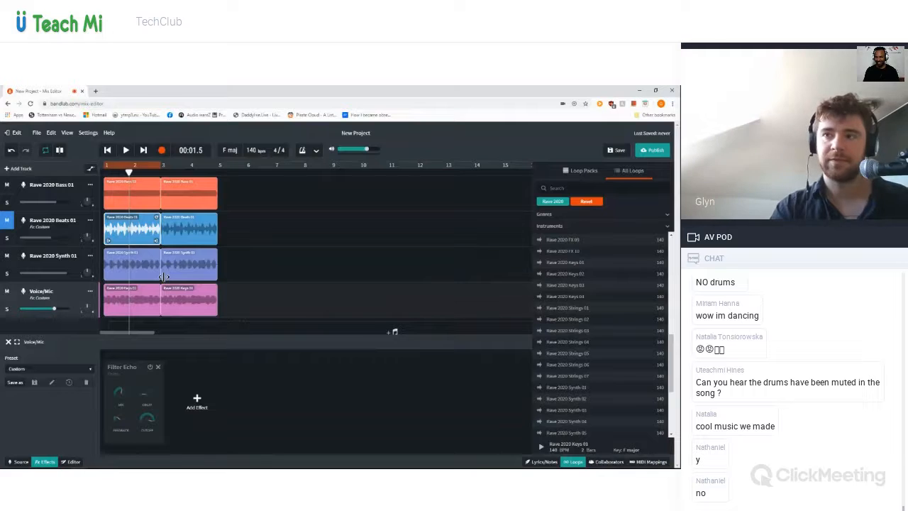
Mute the beats track and play the arrangement without the drums
{"action": "mouse_move", "coordinate": [37, 242]}
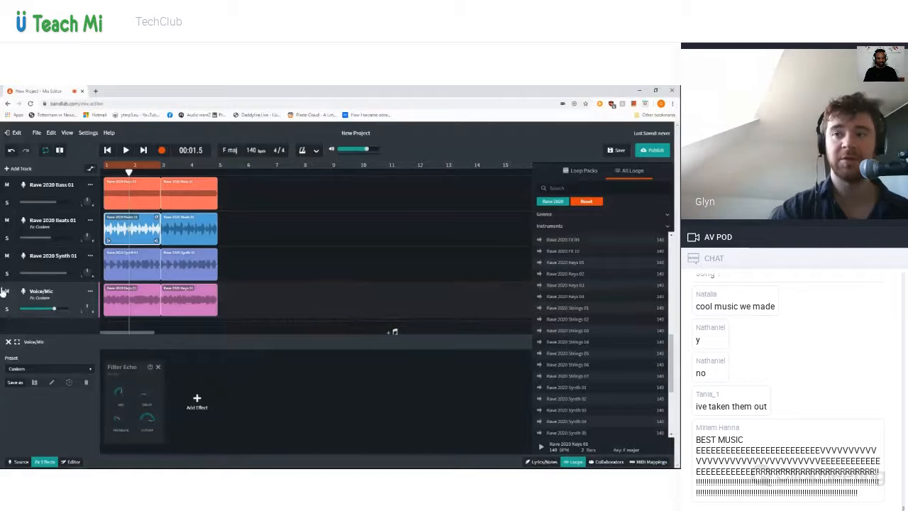
{"action": "left_click", "coordinate": [7, 223]}
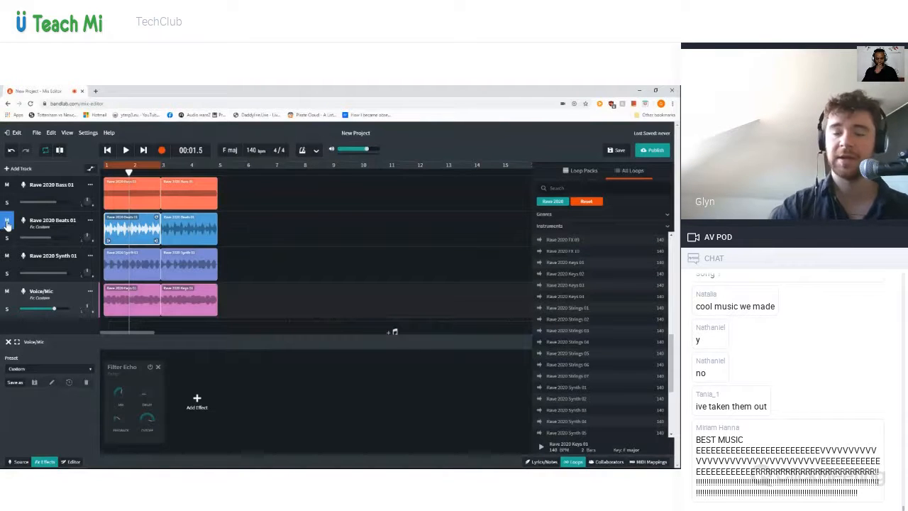
{"action": "key", "text": "space"}
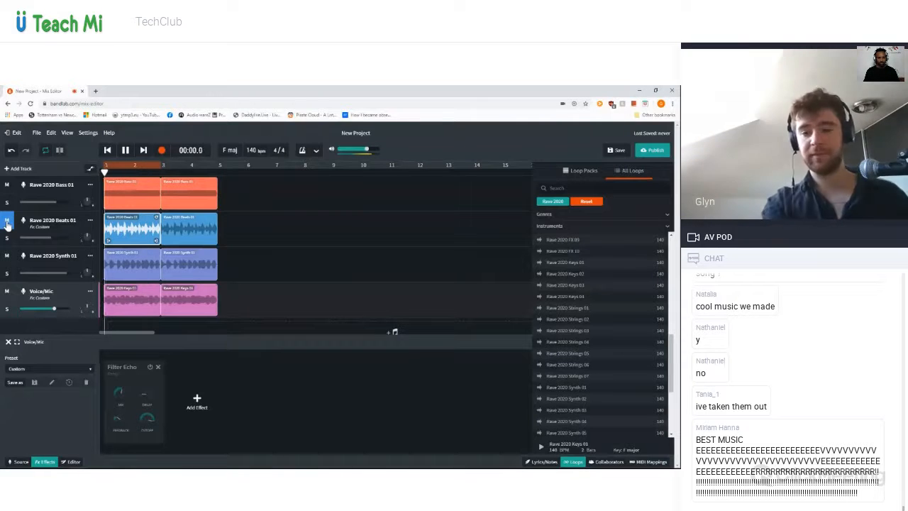
Stop playback and close the Voice/Mic track's effects view
{"action": "key", "text": "space"}
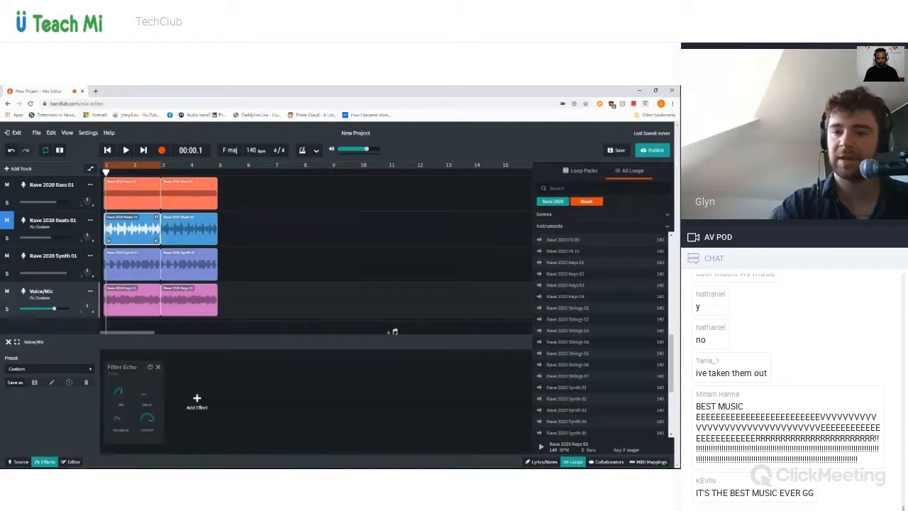
{"action": "scroll", "coordinate": [38, 288], "scroll_direction": "down", "scroll_amount": 1}
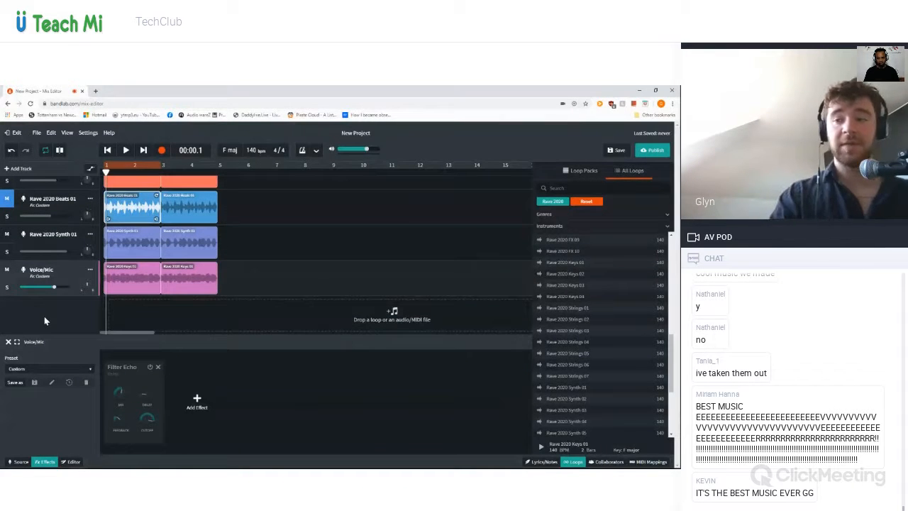
{"action": "left_click", "coordinate": [50, 463]}
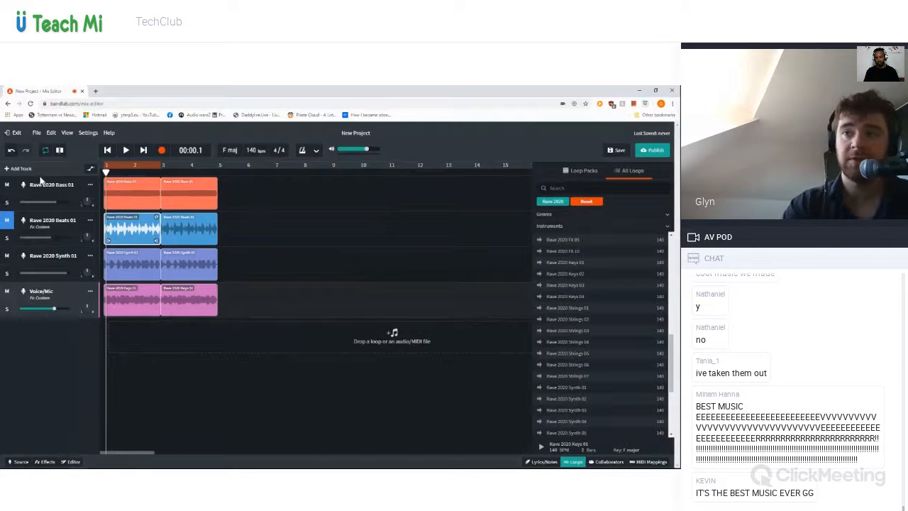
Add a new Drum Machine track to the arrangement
{"action": "key", "text": "ctrl+plus"}
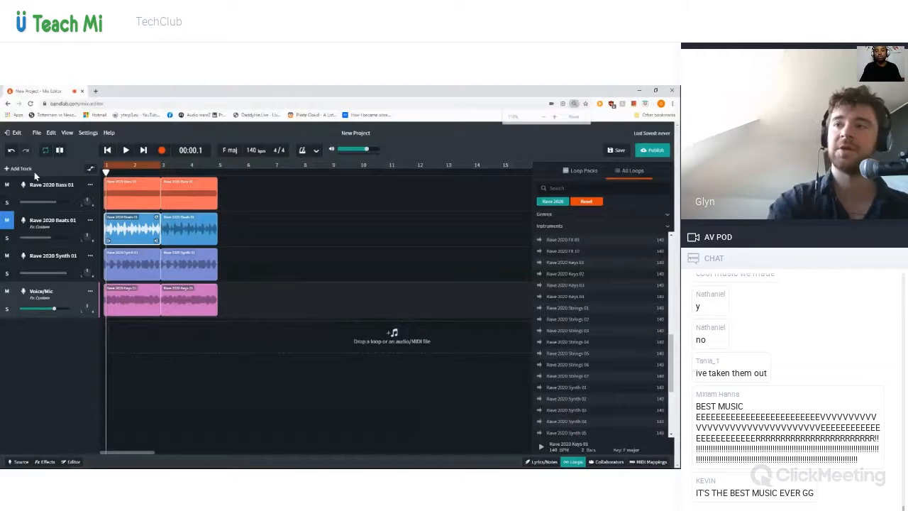
{"action": "key", "text": "ctrl+plus"}
{"action": "key", "text": "ctrl+plus"}
{"action": "key", "text": "ctrl+plus"}
{"action": "key", "text": "ctrl+plus"}
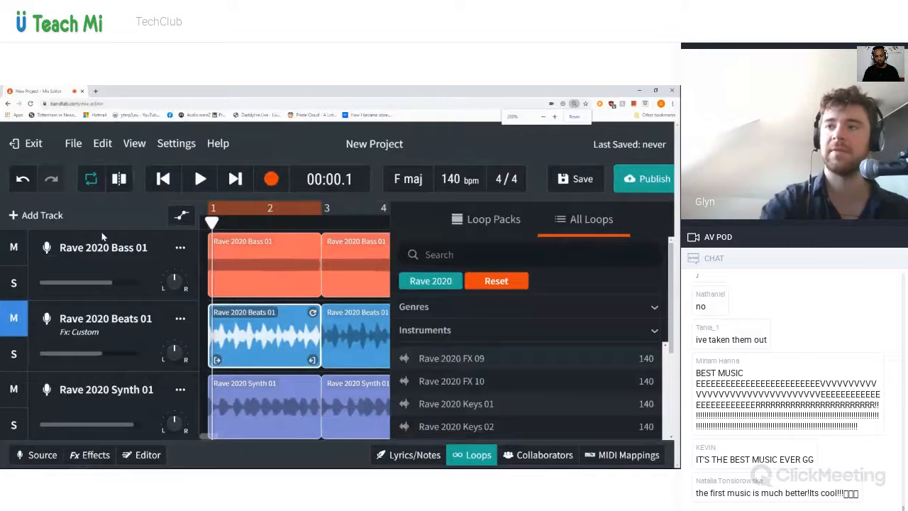
{"action": "key", "text": "ctrl+0"}
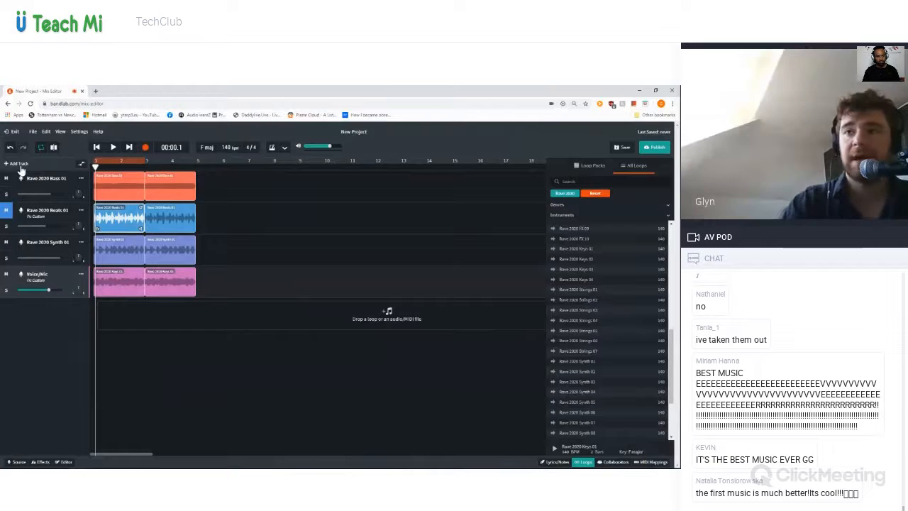
{"action": "left_click", "coordinate": [20, 167]}
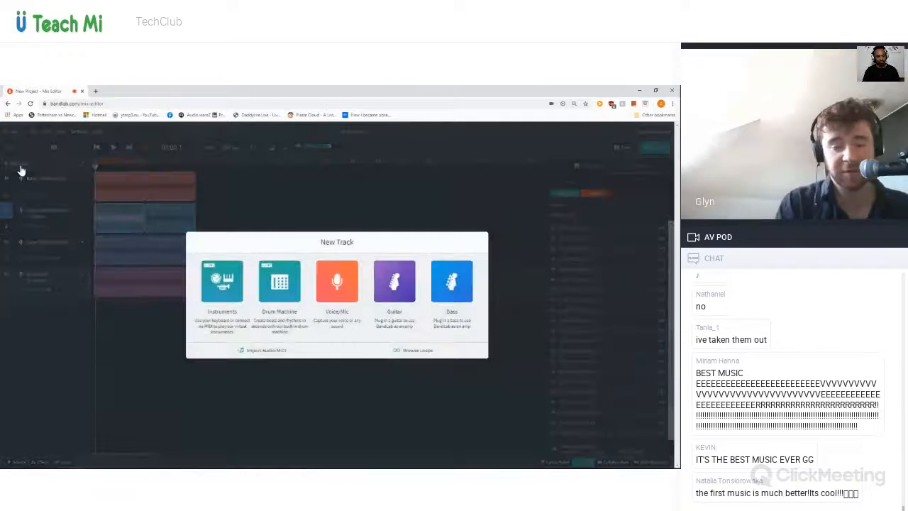
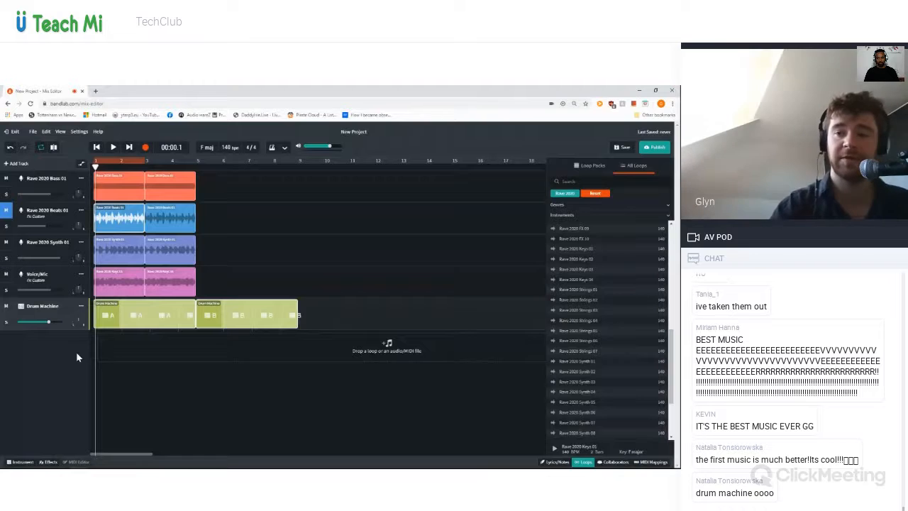
Open the Drum Machine track's instrument, examine the step patterns of its A and B regions, and close the instrument
{"action": "left_click", "coordinate": [21, 463]}
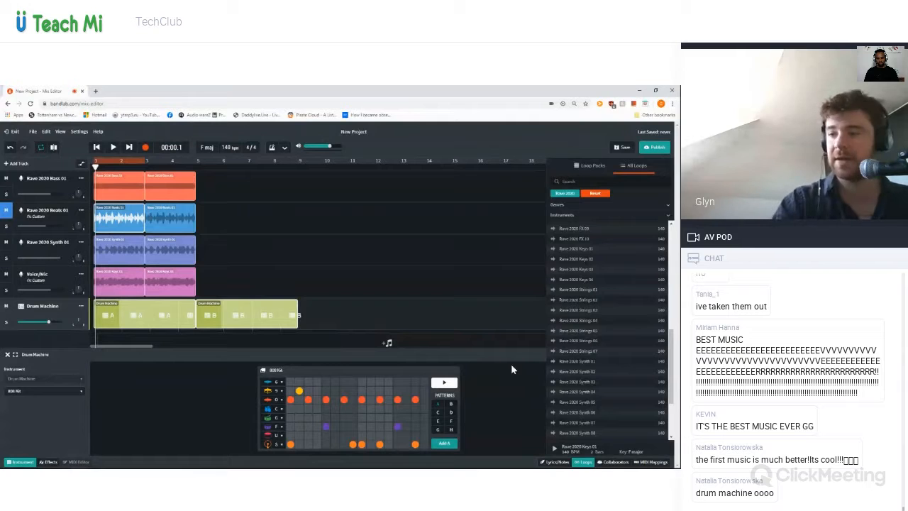
{"action": "left_click", "coordinate": [347, 346]}
{"action": "scroll", "coordinate": [345, 323], "scroll_direction": "left", "scroll_amount": 5}
{"action": "scroll", "coordinate": [348, 321], "scroll_direction": "right", "scroll_amount": 1}
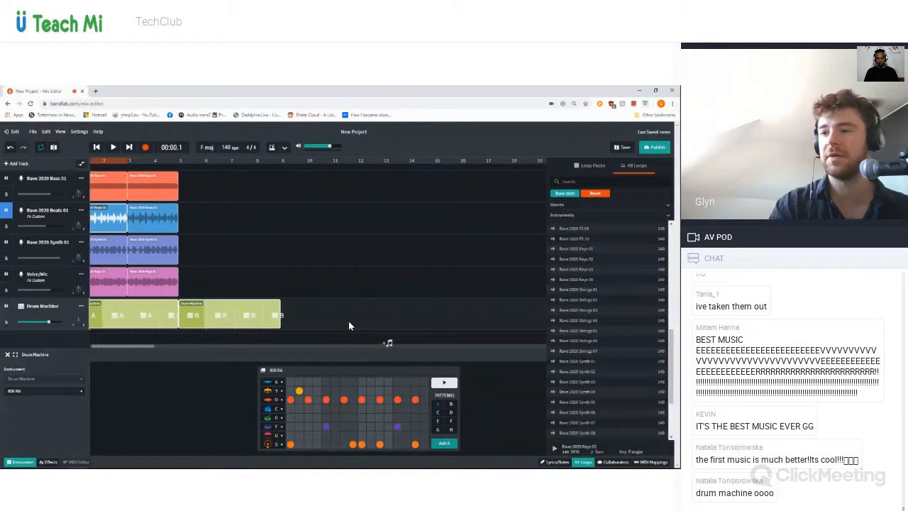
{"action": "scroll", "coordinate": [348, 325], "scroll_direction": "left", "scroll_amount": 1}
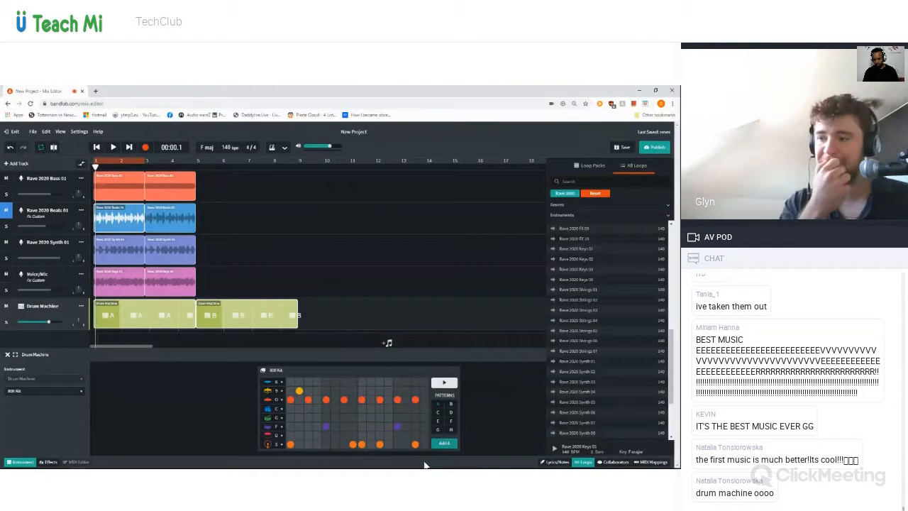
{"action": "left_click", "coordinate": [209, 308]}
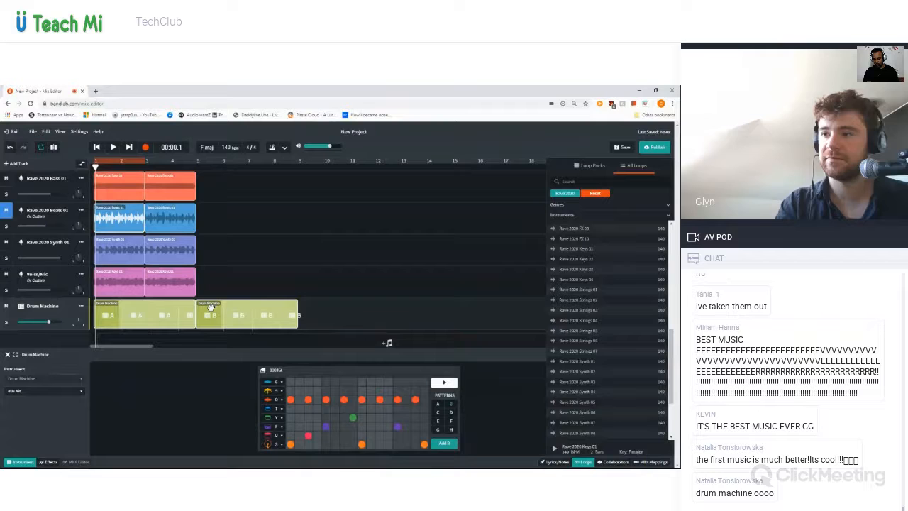
{"action": "left_click", "coordinate": [112, 313]}
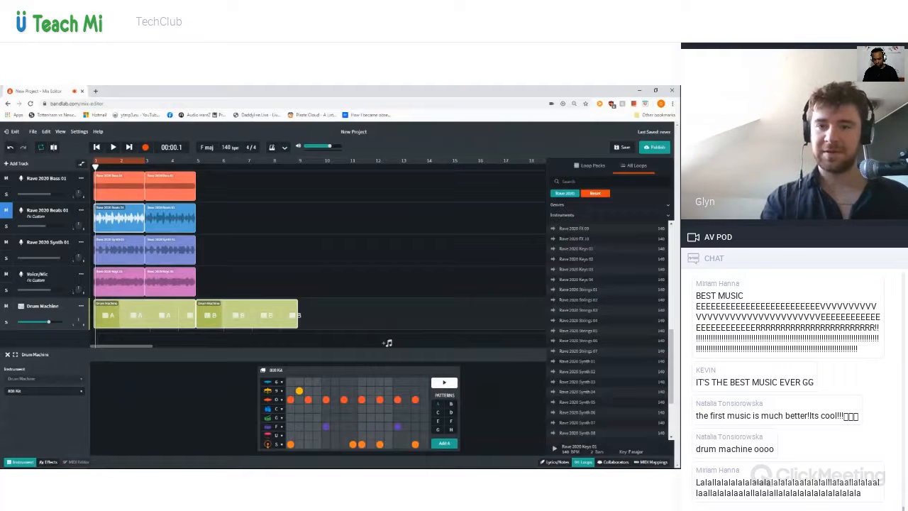
{"action": "left_click", "coordinate": [7, 355]}
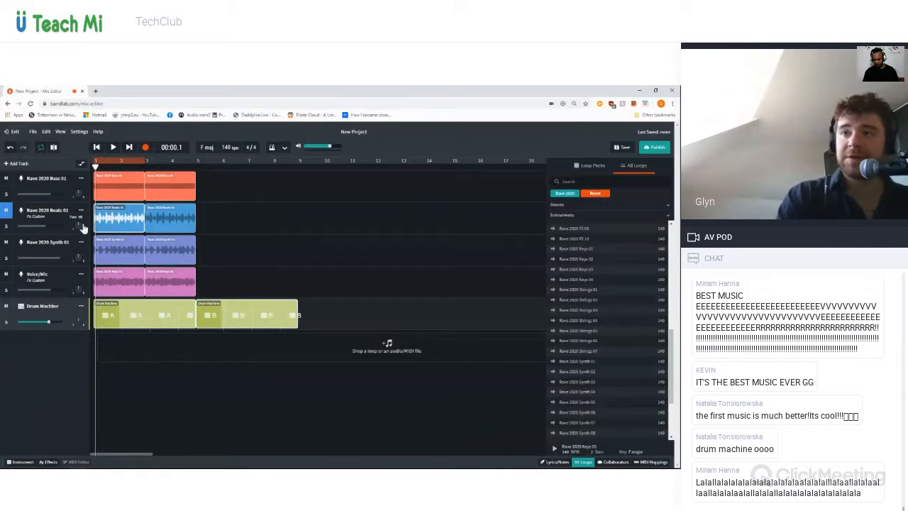
Add a second Drum Machine track and delete it again
{"action": "left_click", "coordinate": [17, 165]}
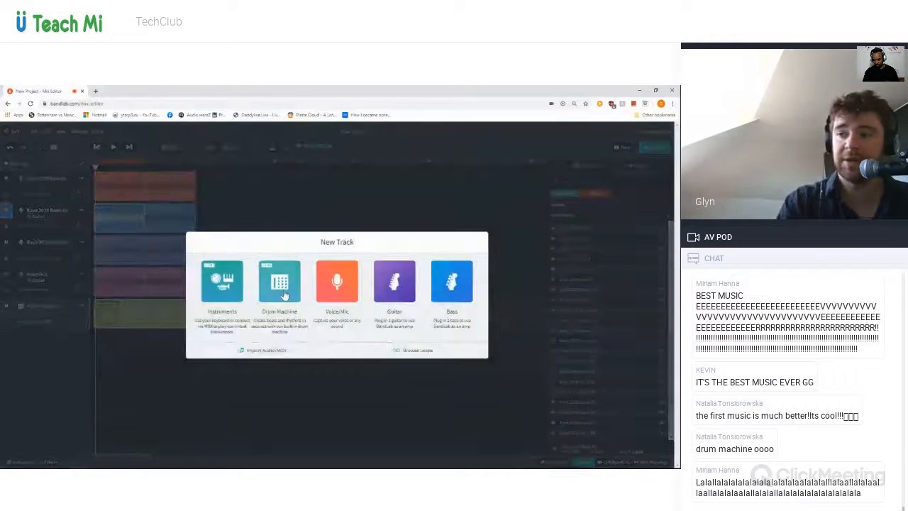
{"action": "left_click", "coordinate": [284, 295]}
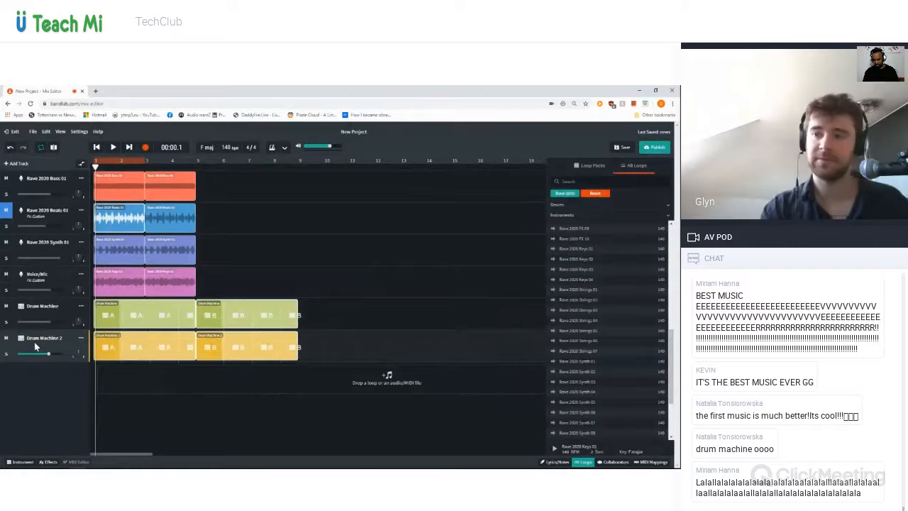
{"action": "right_click", "coordinate": [35, 346]}
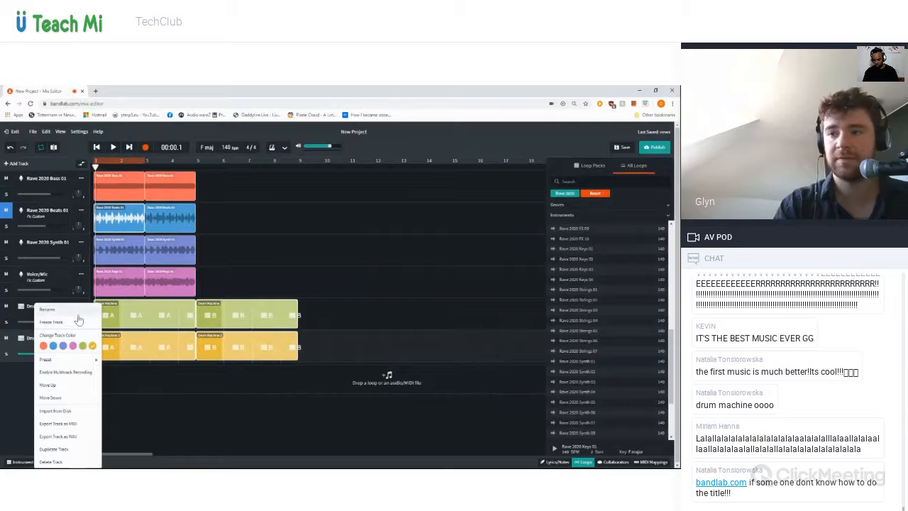
{"action": "left_click", "coordinate": [52, 462]}
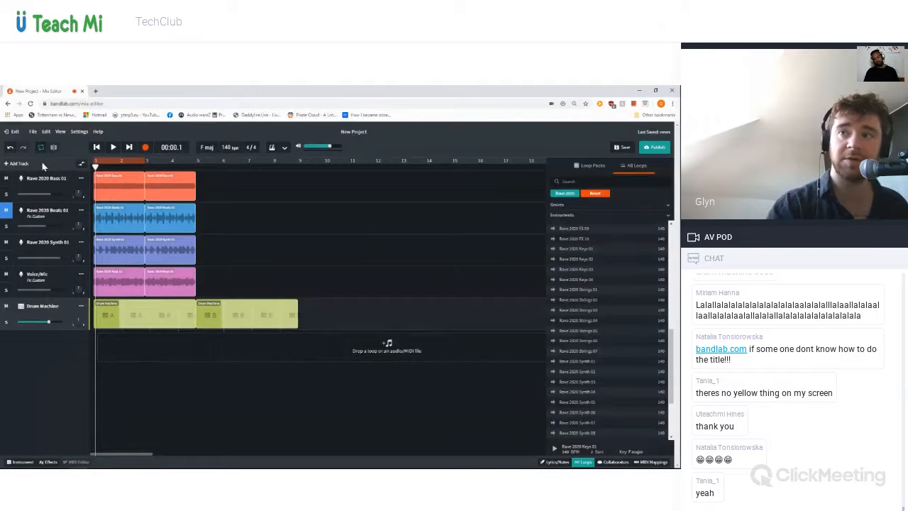
Add a second Drum Machine track and open the instrument view
{"action": "left_click", "coordinate": [19, 164]}
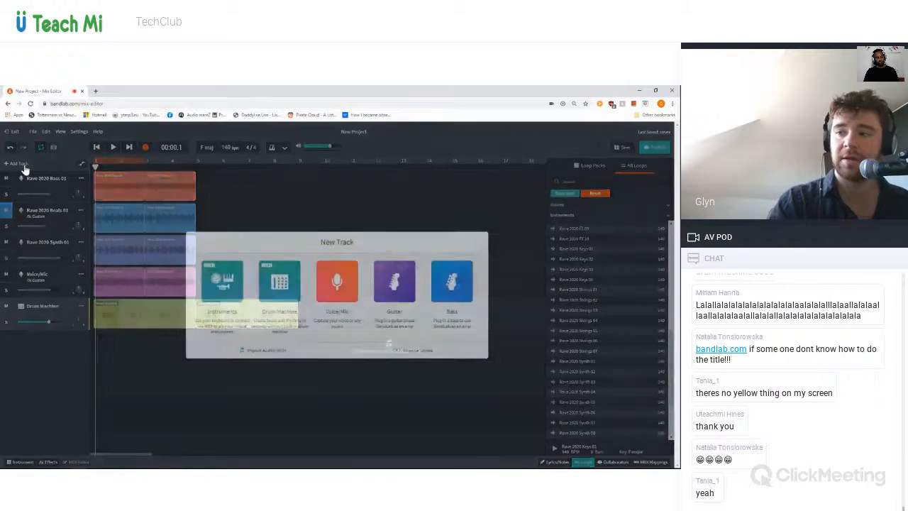
{"action": "left_click", "coordinate": [270, 284]}
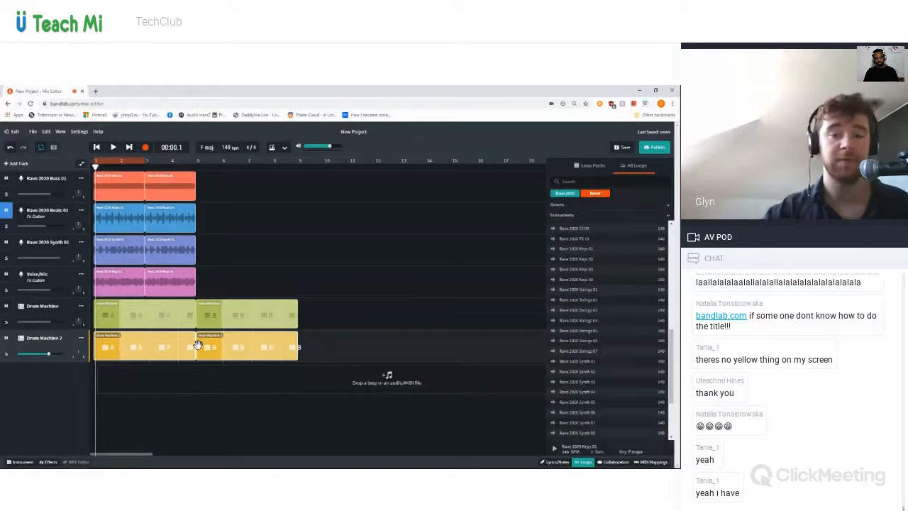
{"action": "left_click", "coordinate": [18, 462]}
Delete the pattern A and pattern B regions from both drum machine tracks
{"action": "left_click", "coordinate": [112, 313]}
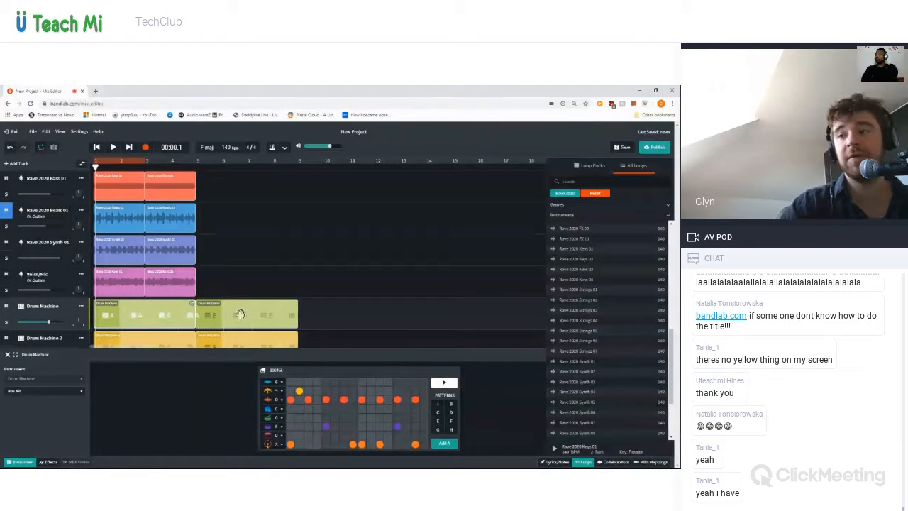
{"action": "key", "text": "Delete"}
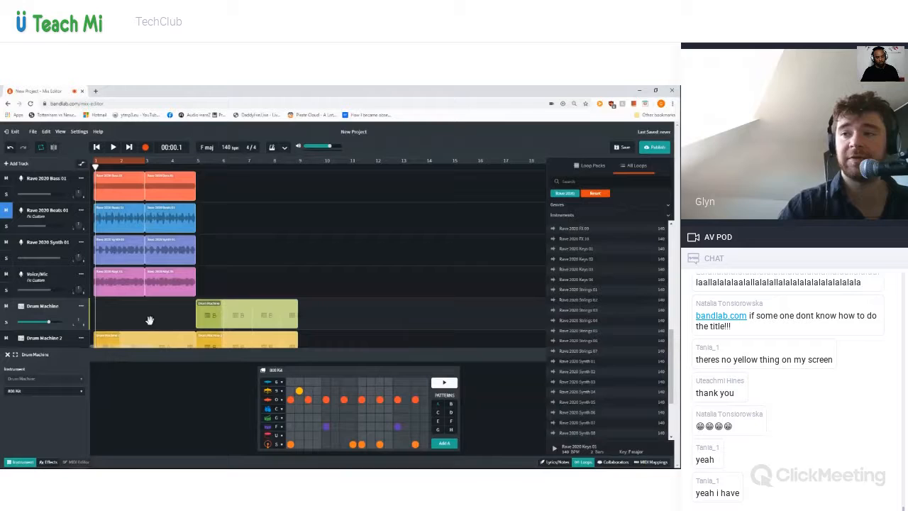
{"action": "left_click", "coordinate": [204, 319]}
{"action": "key", "text": "Delete"}
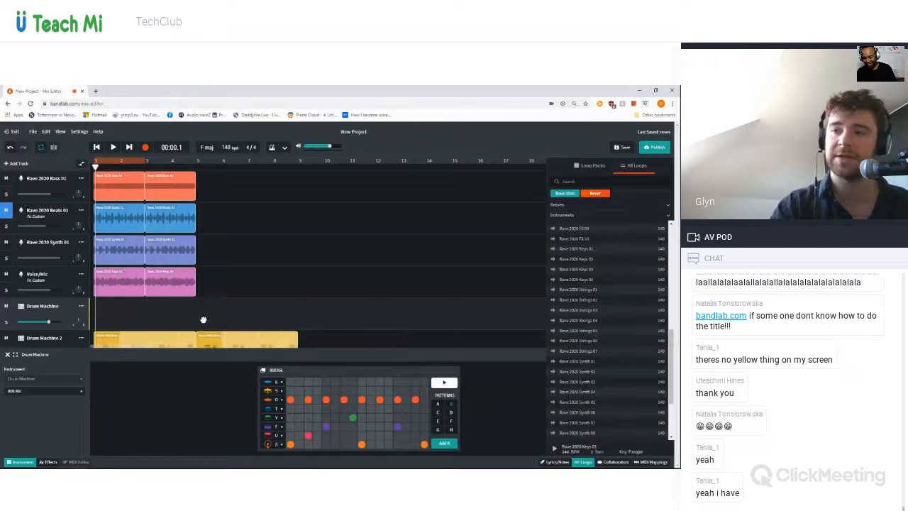
{"action": "scroll", "coordinate": [142, 312], "scroll_direction": "down", "scroll_amount": 1}
{"action": "left_click", "coordinate": [105, 304]}
{"action": "key", "text": "Delete"}
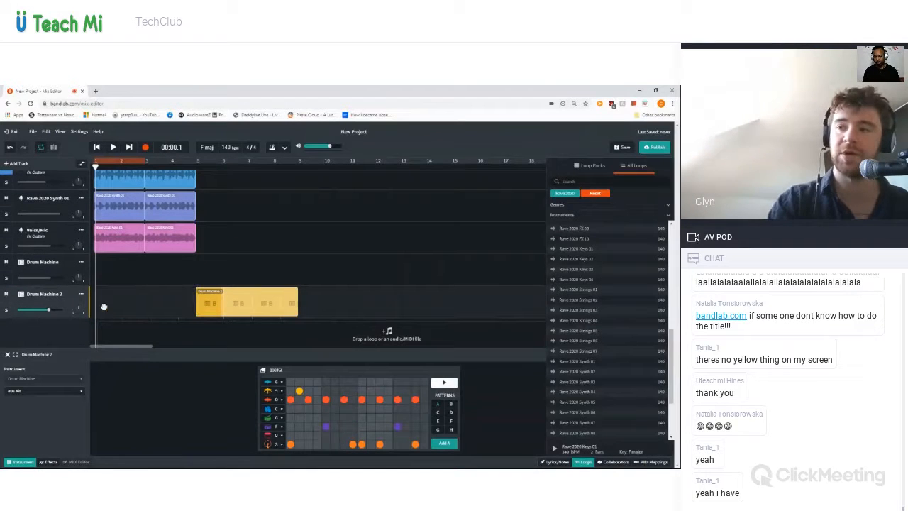
{"action": "left_click", "coordinate": [206, 306]}
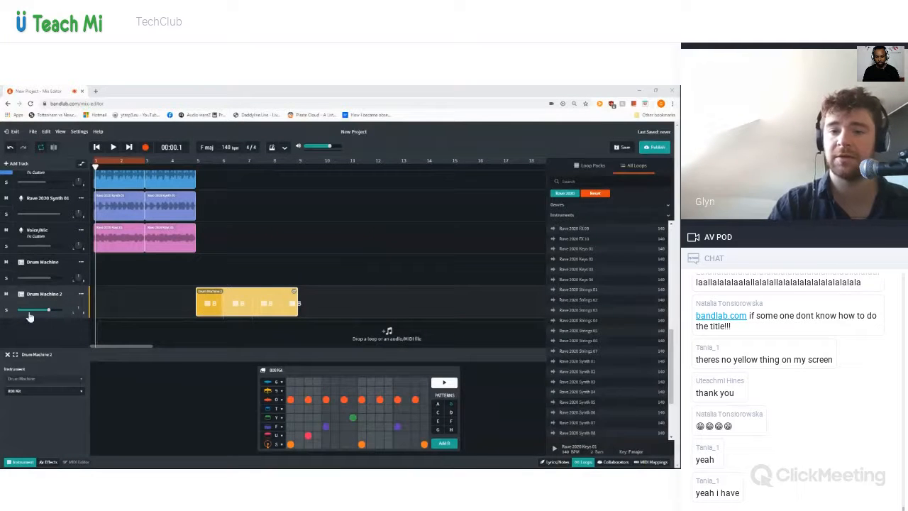
{"action": "right_click", "coordinate": [215, 306]}
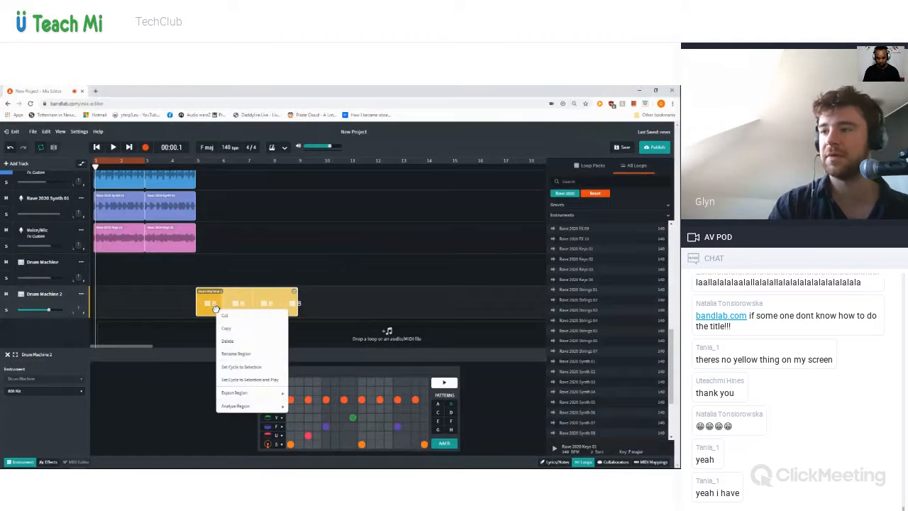
{"action": "left_click", "coordinate": [250, 341]}
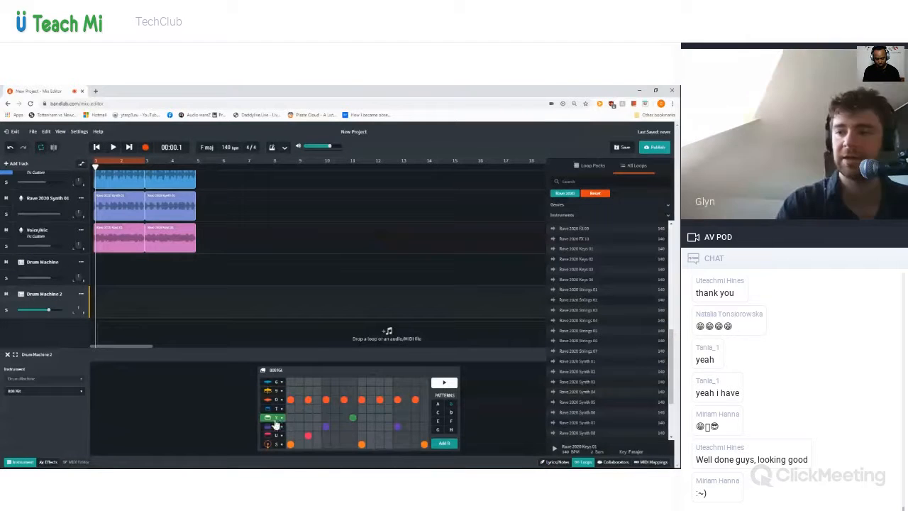
Check the sound choices for the lowest row of the 808 Kit and keep Kick
{"action": "left_click", "coordinate": [275, 447]}
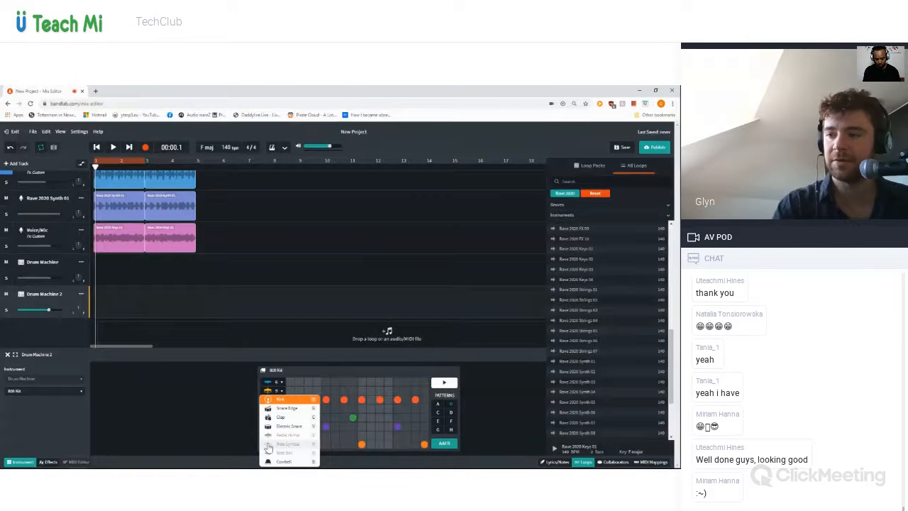
{"action": "left_click", "coordinate": [280, 402]}
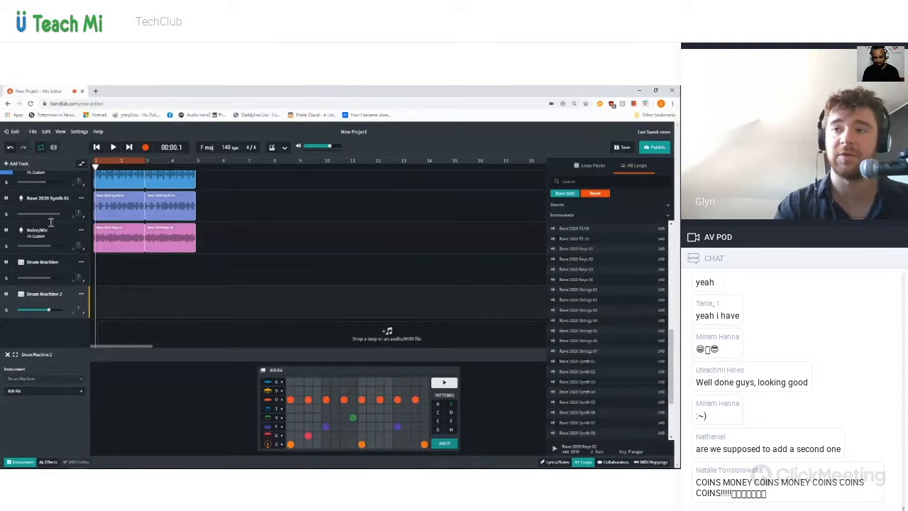
Delete the first, emptied Drum Machine track, keeping Drum Machine 2
{"action": "left_click", "coordinate": [44, 269]}
{"action": "right_click", "coordinate": [44, 269]}
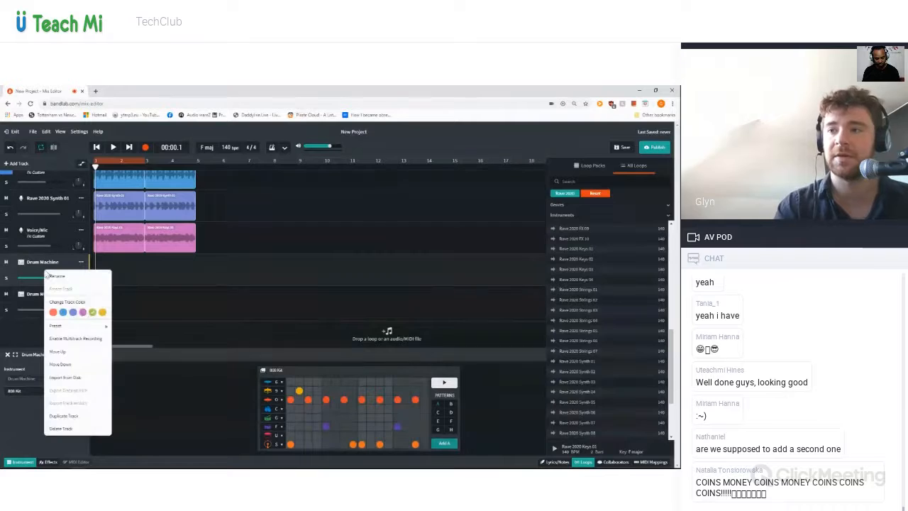
{"action": "left_click", "coordinate": [78, 429]}
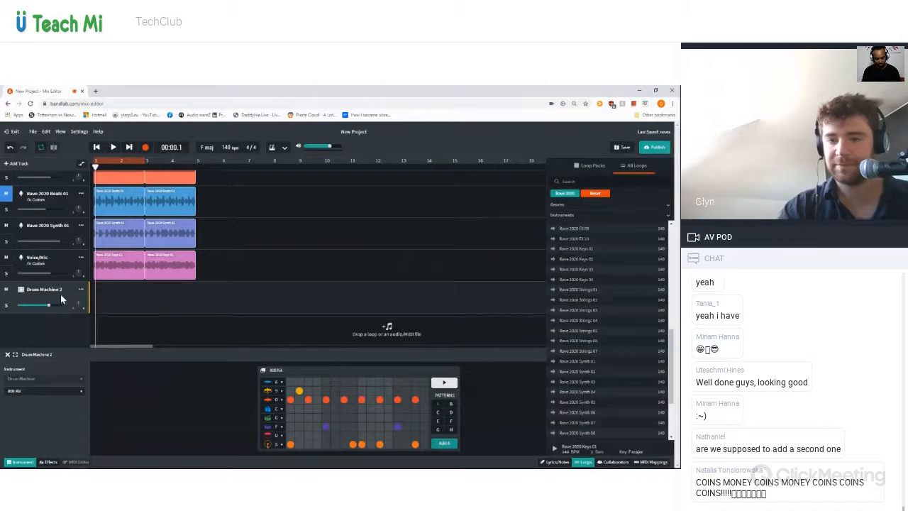
Preview pattern A of Drum Machine 2's 808 Kit, stop it, and clear all steps of the pattern
{"action": "left_click", "coordinate": [444, 384]}
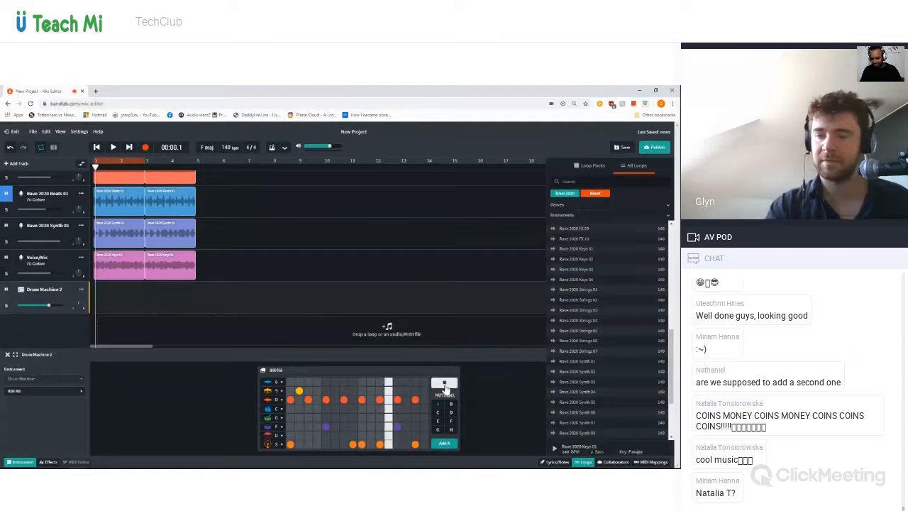
{"action": "left_click", "coordinate": [444, 385]}
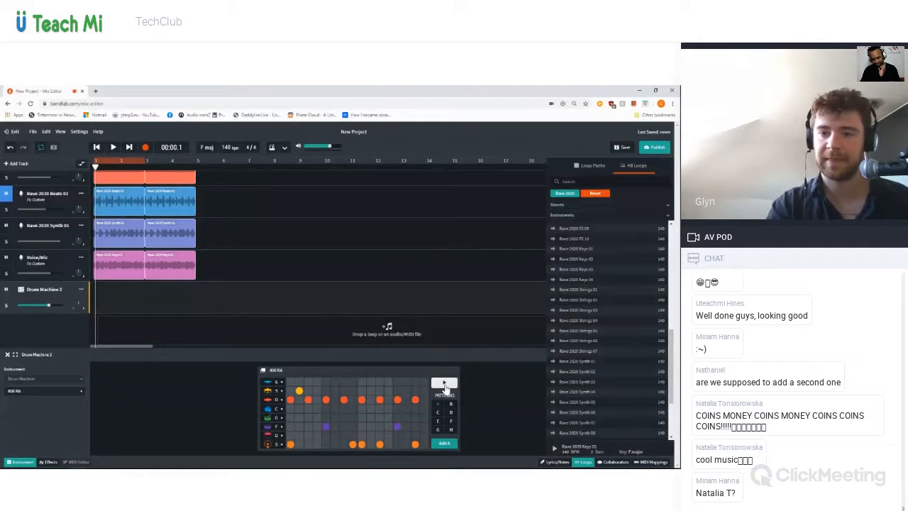
{"action": "right_click", "coordinate": [344, 419]}
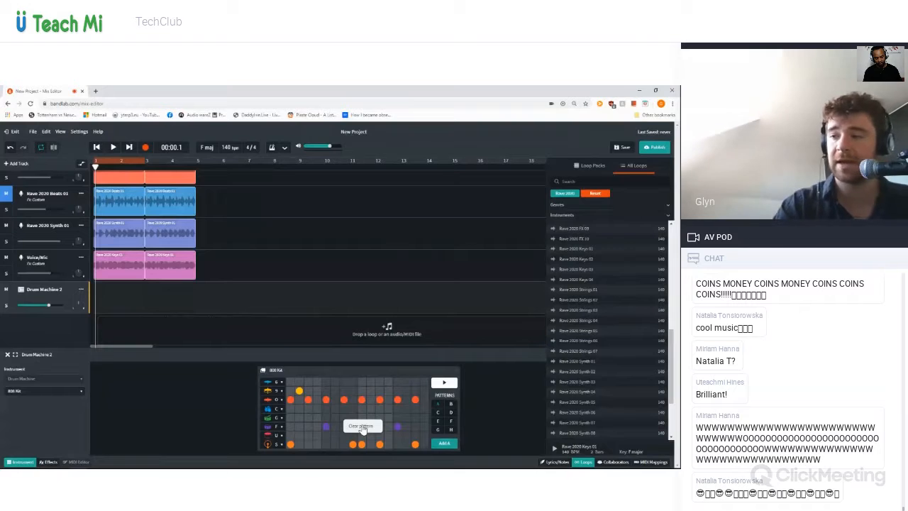
{"action": "left_click", "coordinate": [362, 426]}
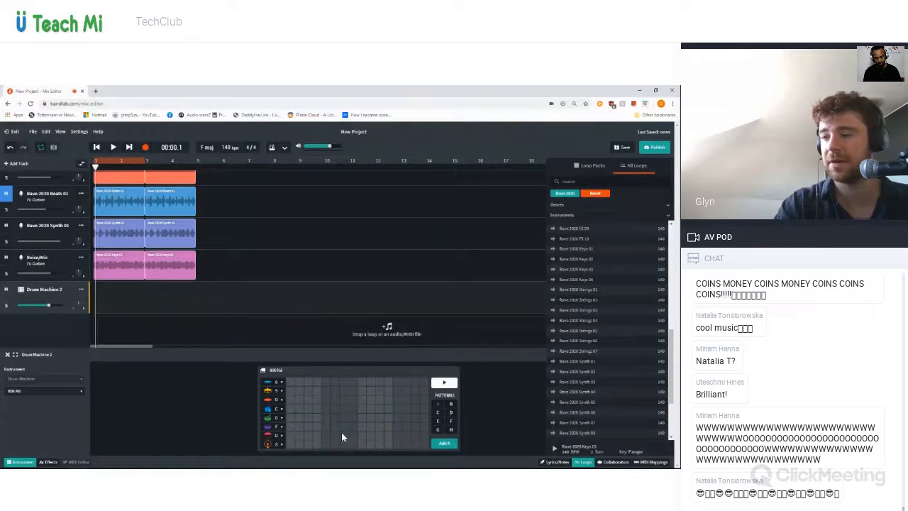
Place kick hits on steps 1, 5, 9 and 13 of the 808 Kit's pattern A and preview the beat
{"action": "left_click", "coordinate": [290, 444]}
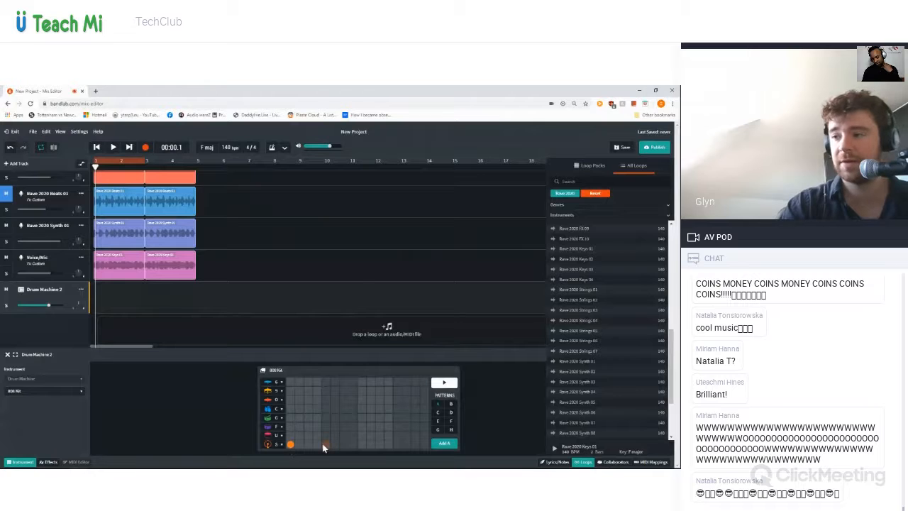
{"action": "left_click", "coordinate": [398, 445]}
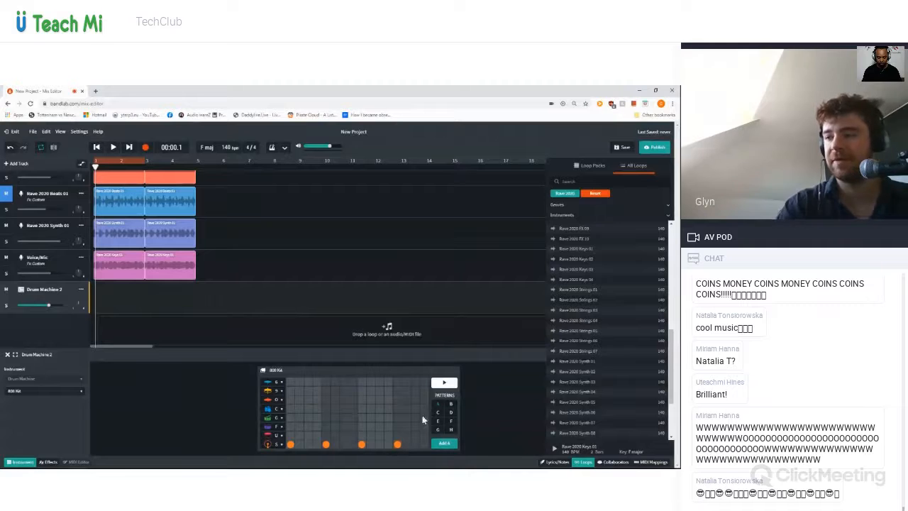
{"action": "left_click", "coordinate": [443, 384]}
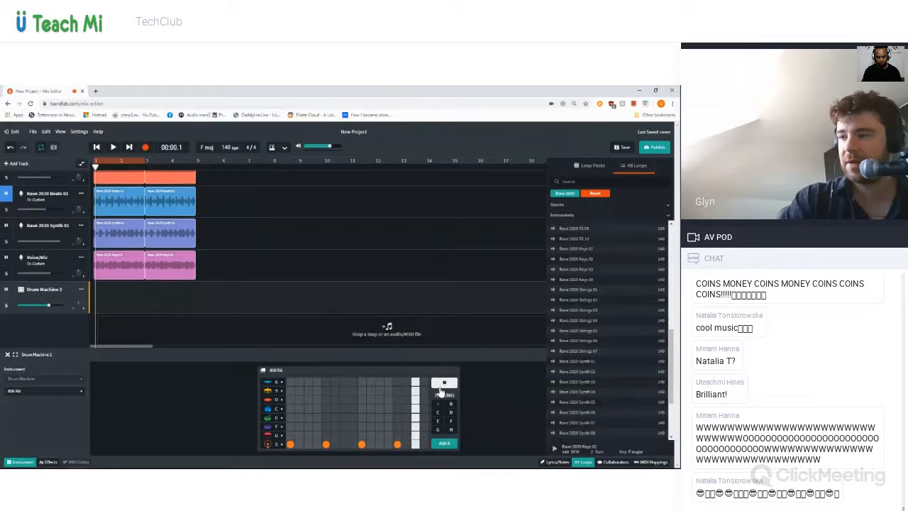
{"action": "left_click", "coordinate": [440, 386]}
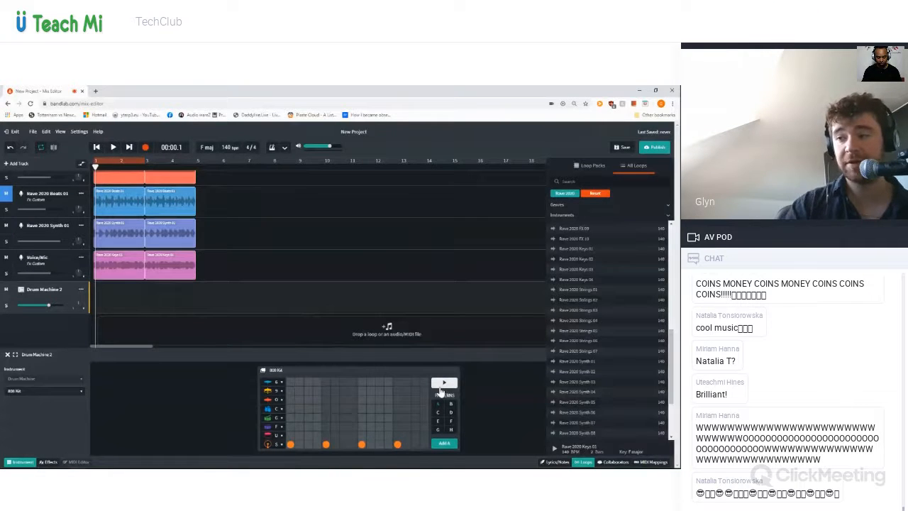
Add hits on steps 5 and 13 of the blue fourth row while pattern A plays, and stop the preview
{"action": "left_click", "coordinate": [362, 391]}
{"action": "right_click", "coordinate": [326, 399]}
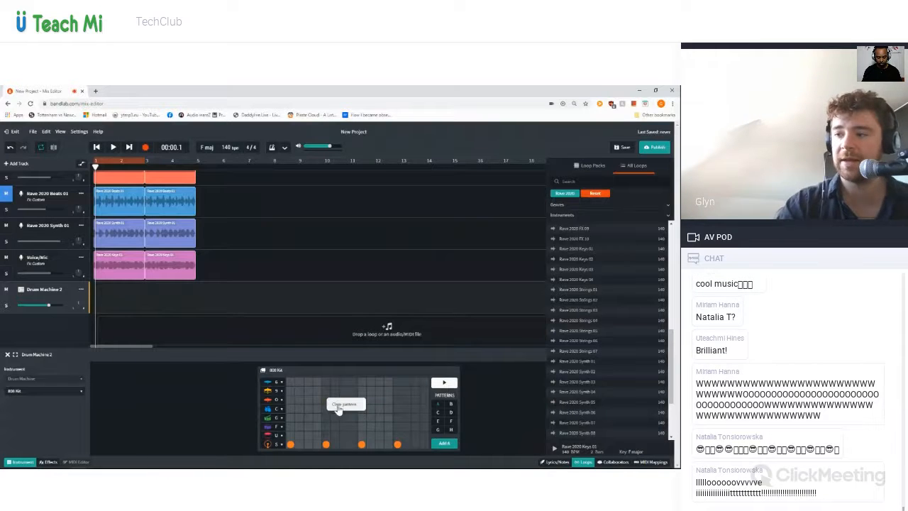
{"action": "left_click", "coordinate": [325, 446]}
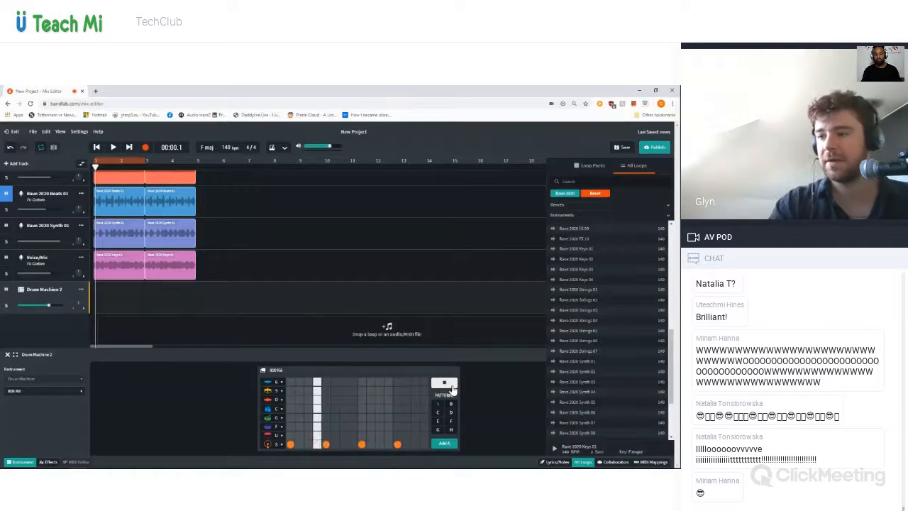
{"action": "left_click", "coordinate": [326, 408]}
{"action": "left_click", "coordinate": [395, 409]}
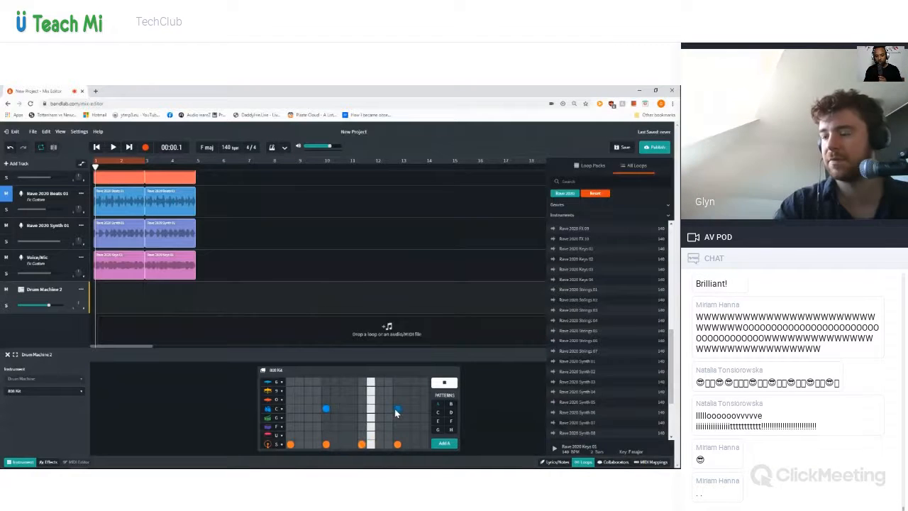
{"action": "key", "text": "space"}
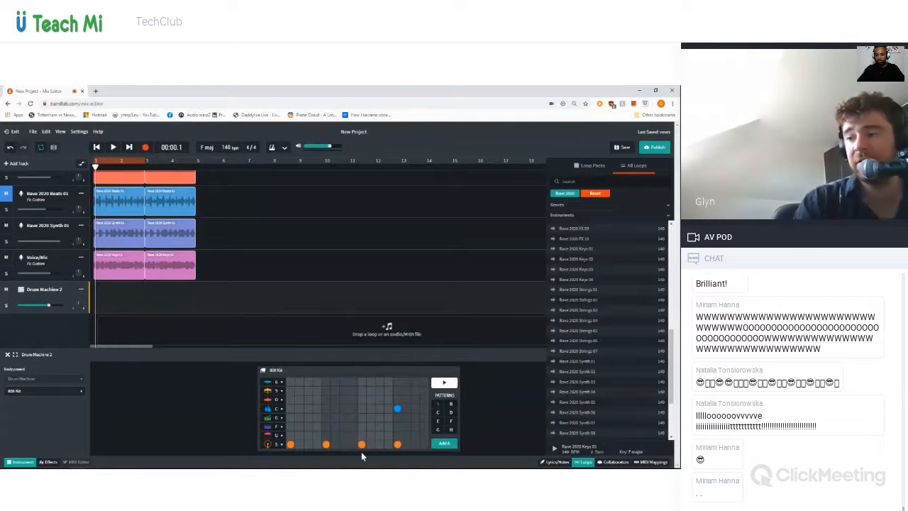
Remove the fourth-row hits and the kicks on steps 5 and 13, and preview the sparser pattern
{"action": "left_click", "coordinate": [398, 409]}
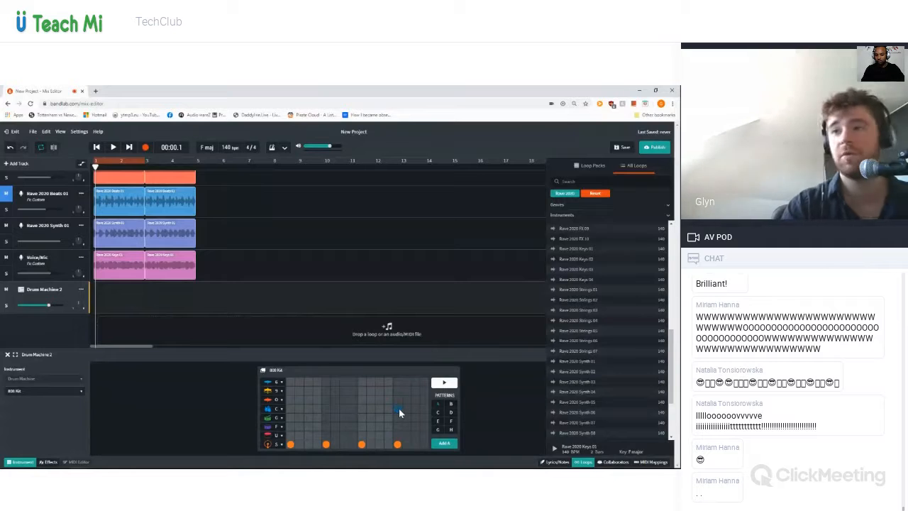
{"action": "left_click", "coordinate": [397, 410]}
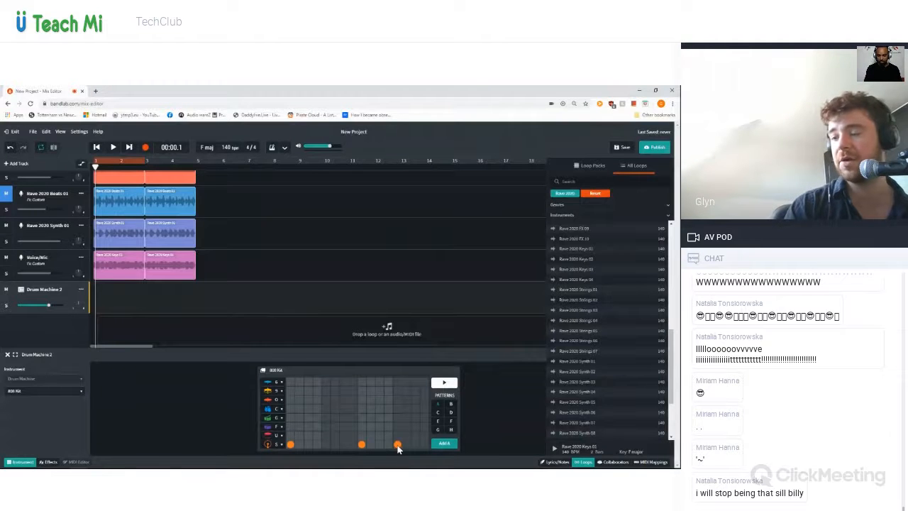
{"action": "left_click", "coordinate": [442, 386]}
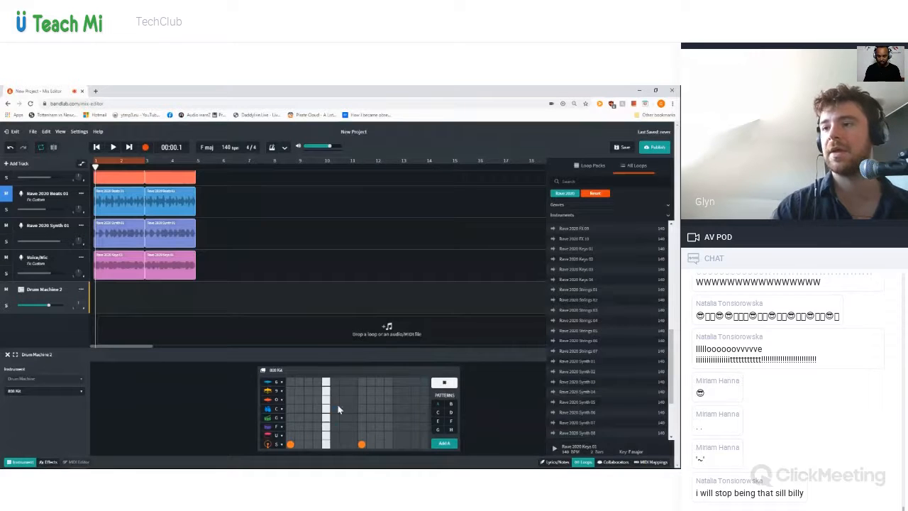
{"action": "left_click", "coordinate": [453, 383]}
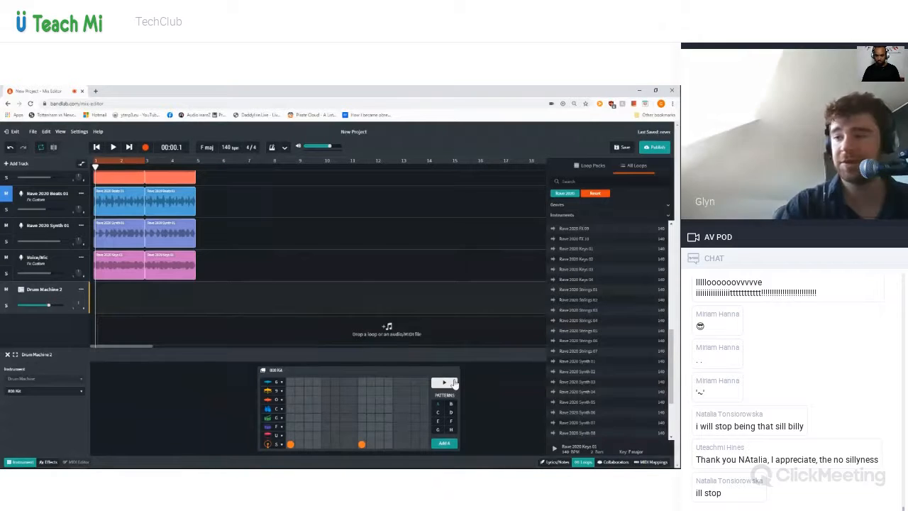
Restore the kicks on steps 5 and 13 and place fourth-row hits on steps 5 and 13, removing the extra ones
{"action": "left_click", "coordinate": [398, 444]}
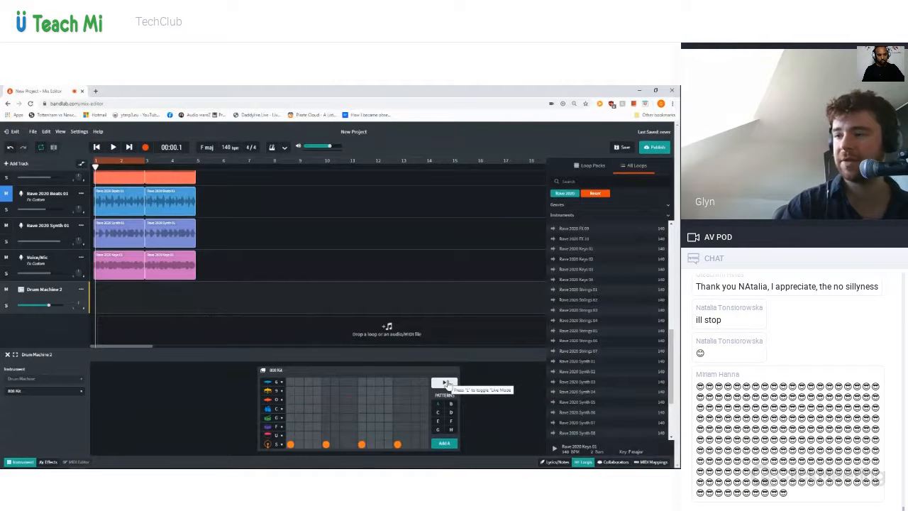
{"action": "left_click", "coordinate": [326, 408]}
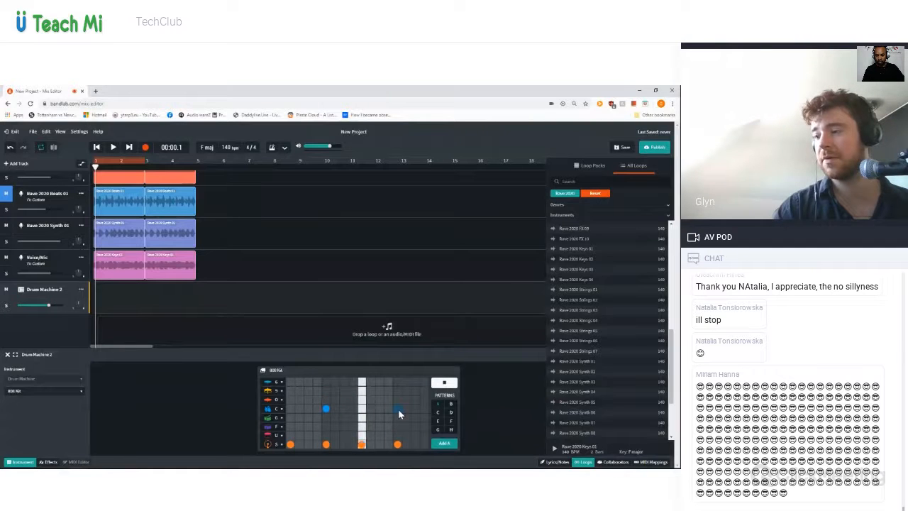
{"action": "left_click_drag", "start_coordinate": [398, 410], "coordinate": [364, 409]}
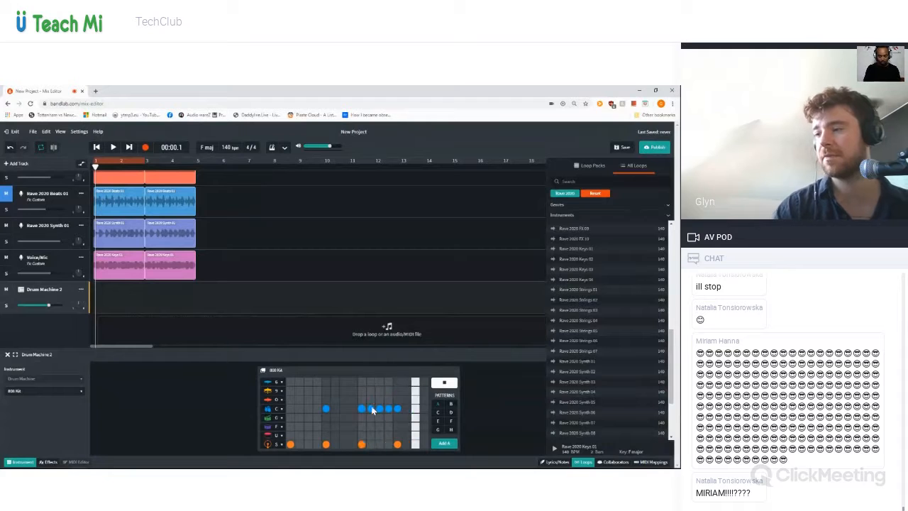
{"action": "left_click", "coordinate": [379, 410]}
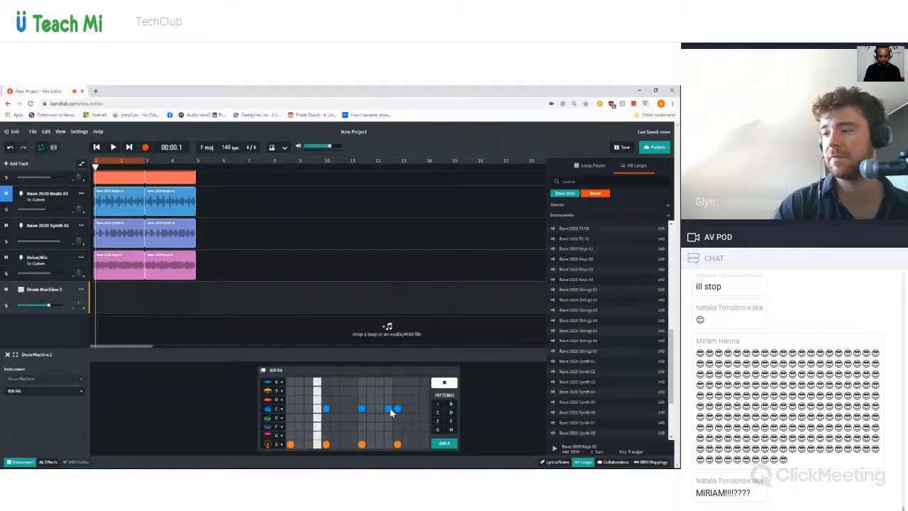
{"action": "left_click", "coordinate": [390, 408]}
{"action": "left_click", "coordinate": [360, 408]}
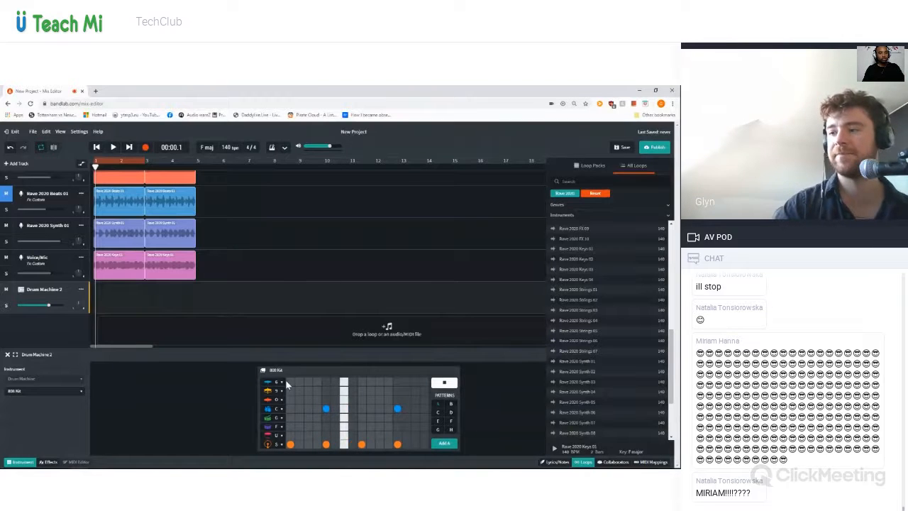
Try hits on all 16 steps of the top row, remove them all, and stop the preview
{"action": "left_click_drag", "start_coordinate": [291, 382], "coordinate": [427, 384]}
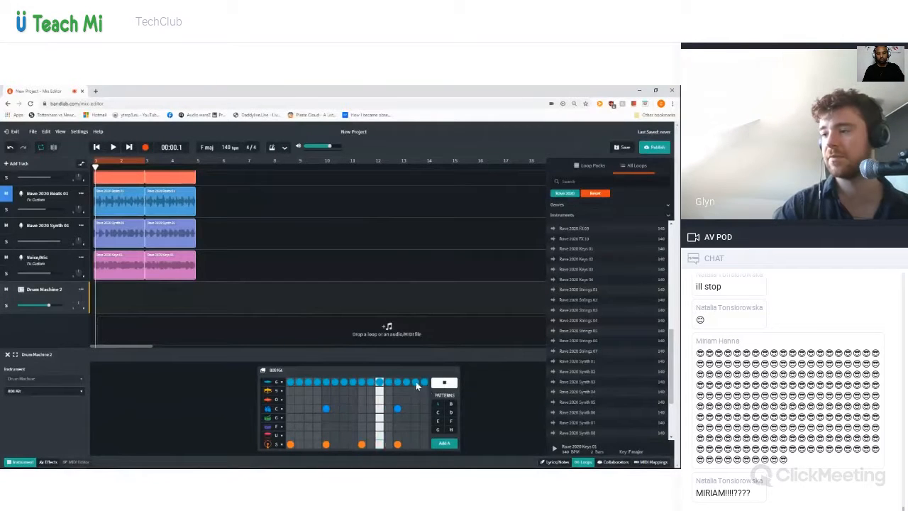
{"action": "left_click_drag", "start_coordinate": [288, 379], "coordinate": [423, 381]}
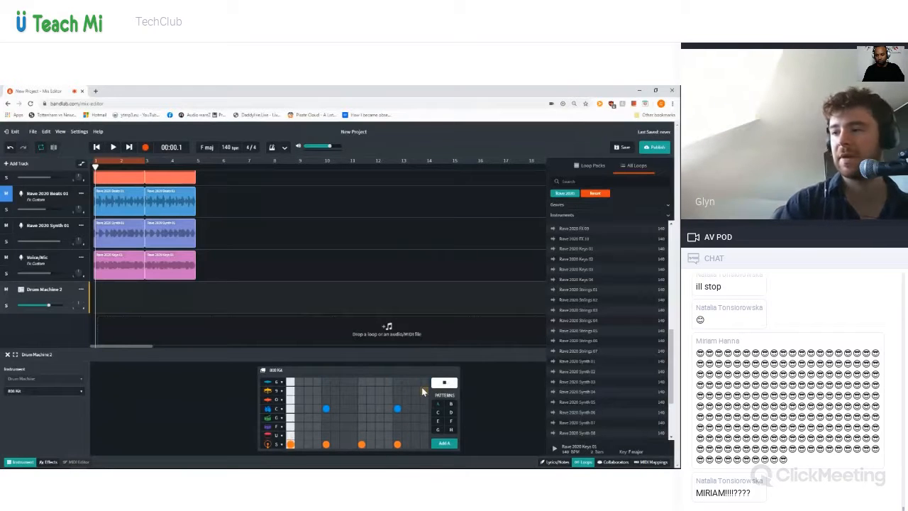
{"action": "left_click", "coordinate": [449, 384]}
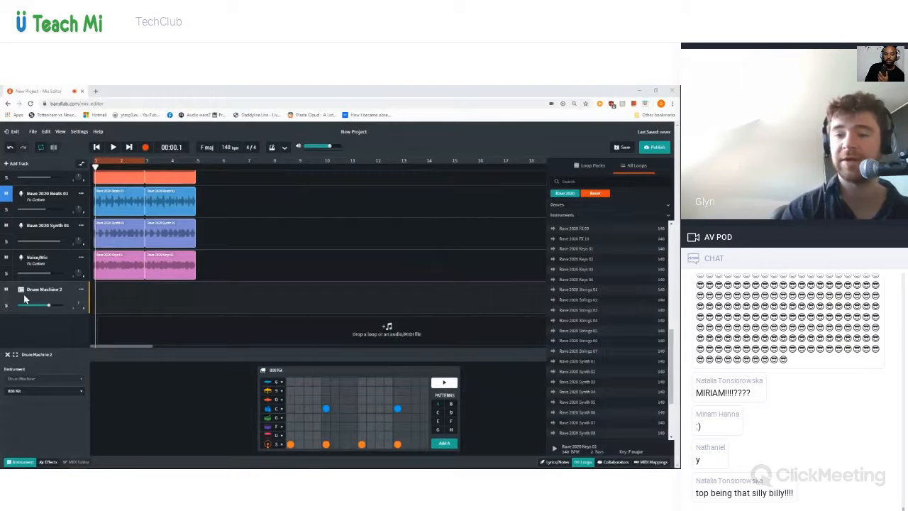
Clear pattern A, place kicks on steps 1, 5, 9 and 13, and start previewing it
{"action": "right_click", "coordinate": [337, 402]}
{"action": "left_click", "coordinate": [347, 409]}
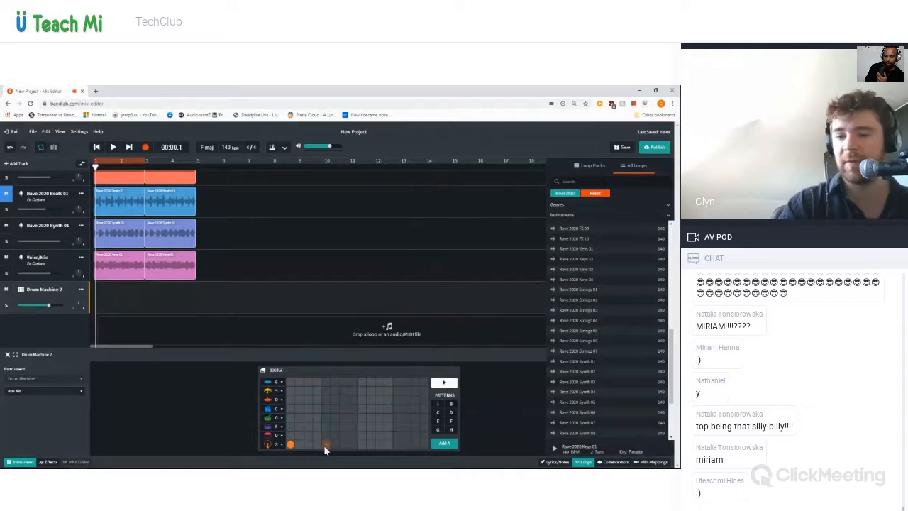
{"action": "left_click", "coordinate": [325, 445]}
{"action": "left_click", "coordinate": [361, 444]}
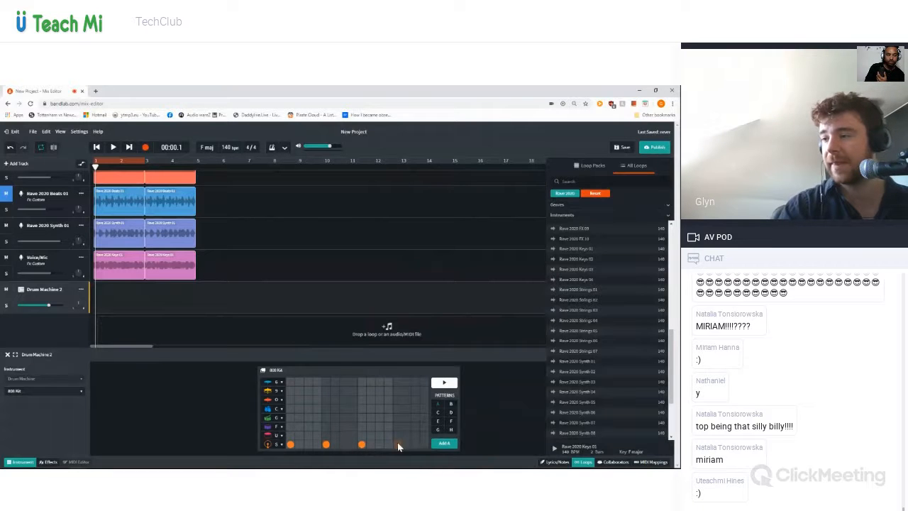
{"action": "left_click", "coordinate": [396, 444]}
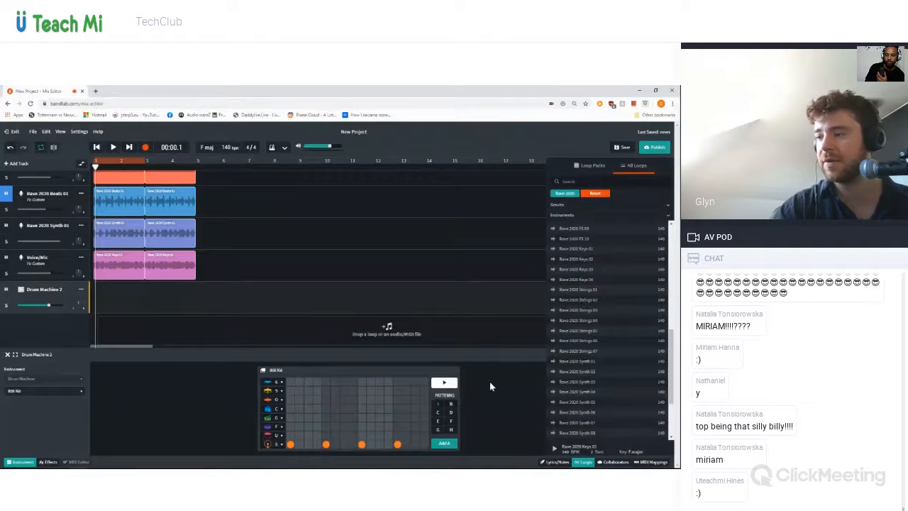
{"action": "left_click", "coordinate": [448, 386]}
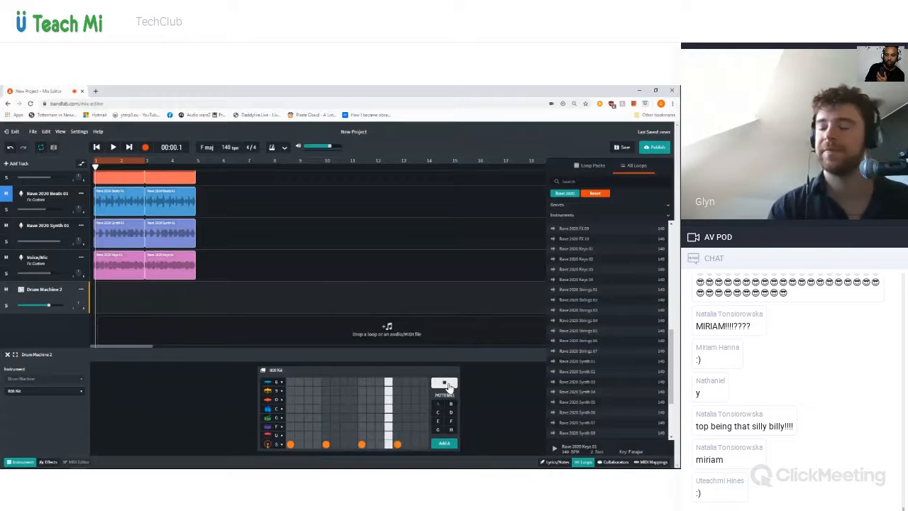
Add fourth-row hits on steps 5 and 13 and third-row hits on steps 1–4, 7–9 and 12–15
{"action": "left_click", "coordinate": [325, 408]}
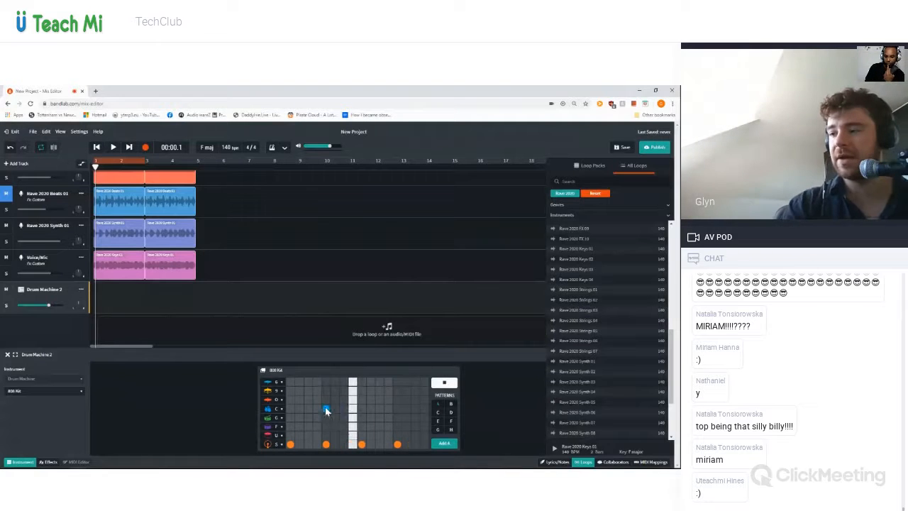
{"action": "left_click", "coordinate": [397, 410]}
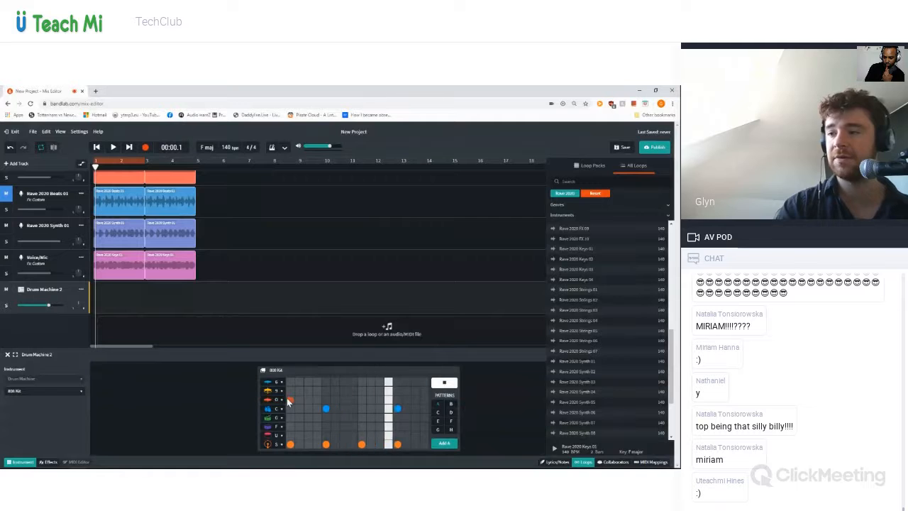
{"action": "left_click_drag", "start_coordinate": [289, 399], "coordinate": [419, 402]}
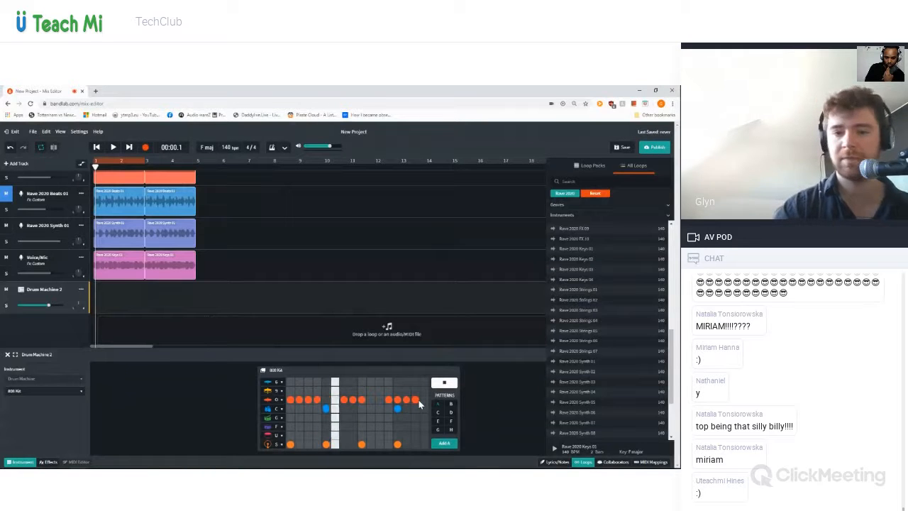
Try a hit on step 3 of the purple sixth row, remove it, and stop the preview
{"action": "left_click", "coordinate": [311, 426]}
{"action": "left_click", "coordinate": [382, 425]}
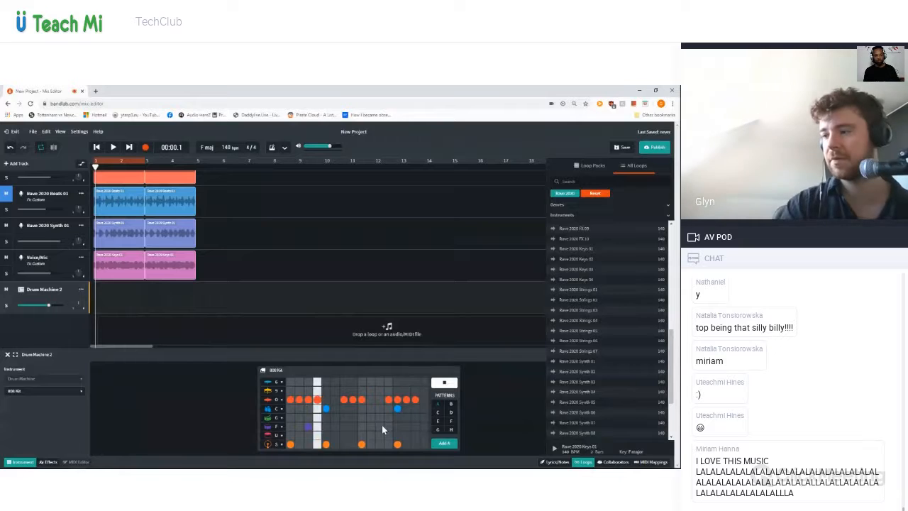
{"action": "left_click", "coordinate": [389, 425]}
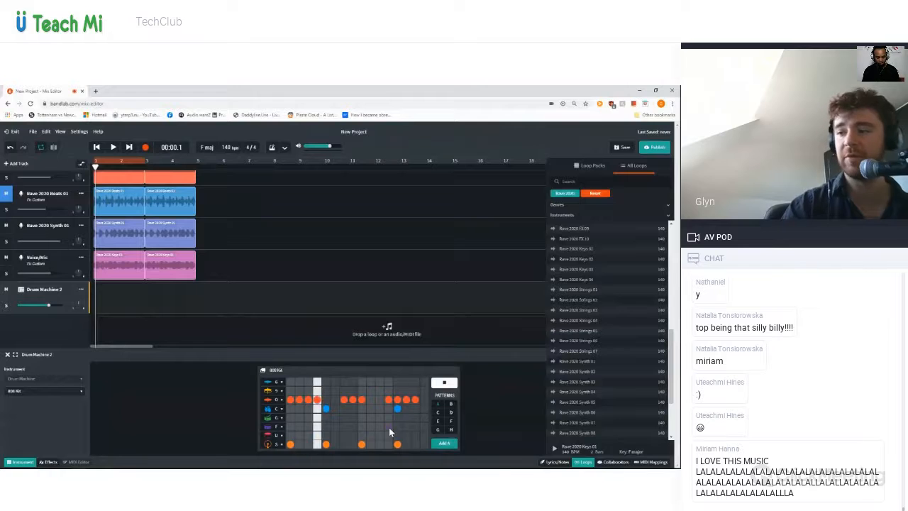
{"action": "key", "text": "space"}
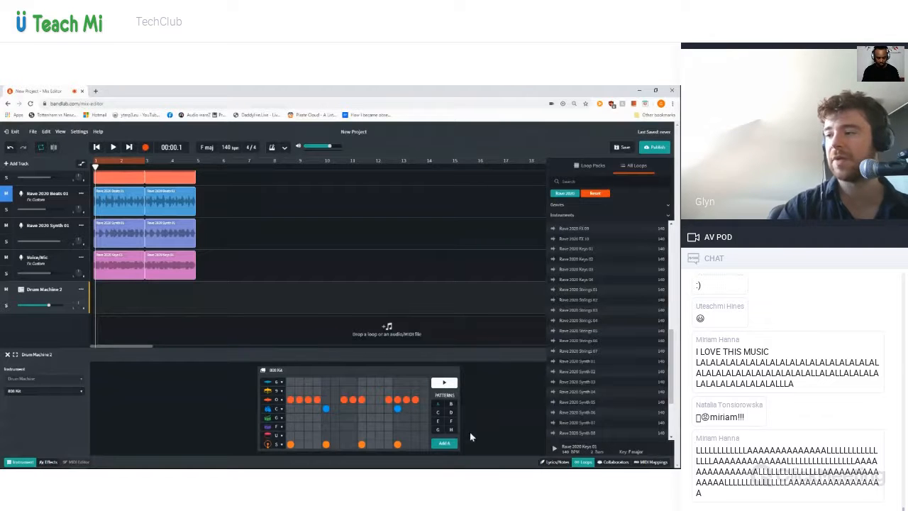
Add pattern A at the start of the Drum Machine 2 track and extend the region's end slightly past bar 2
{"action": "left_click", "coordinate": [452, 443]}
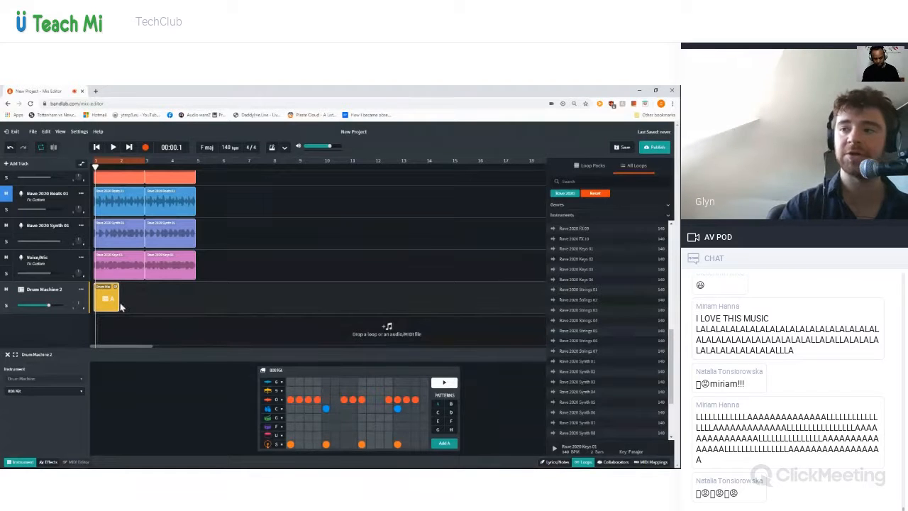
{"action": "mouse_move", "coordinate": [116, 286]}
{"action": "left_mouse_down"}
{"action": "mouse_move", "coordinate": [196, 288]}
{"action": "mouse_move", "coordinate": [120, 287]}
{"action": "left_mouse_up"}
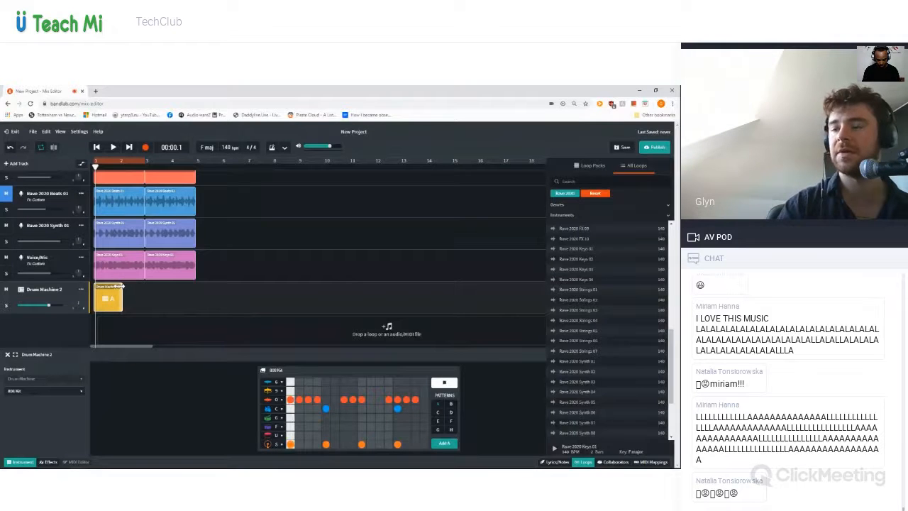
{"action": "left_click", "coordinate": [136, 321]}
{"action": "key", "text": "Escape"}
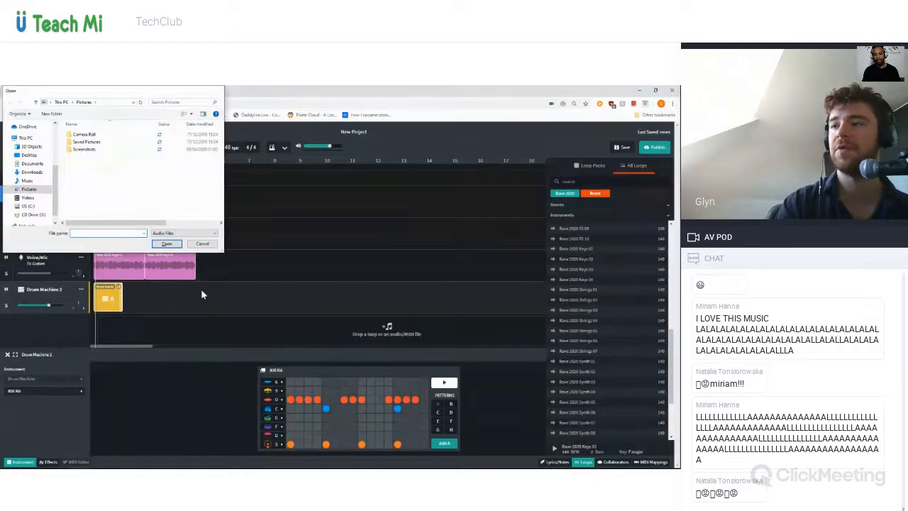
Play the arrangement from the start with the new drum region and stop it once the region has ended
{"action": "left_click", "coordinate": [232, 269]}
{"action": "key", "text": "space"}
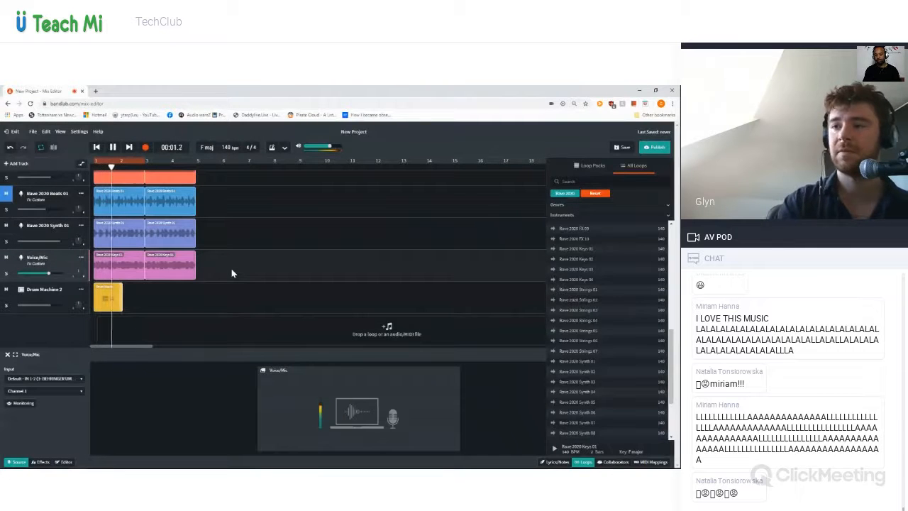
{"action": "key", "text": "space"}
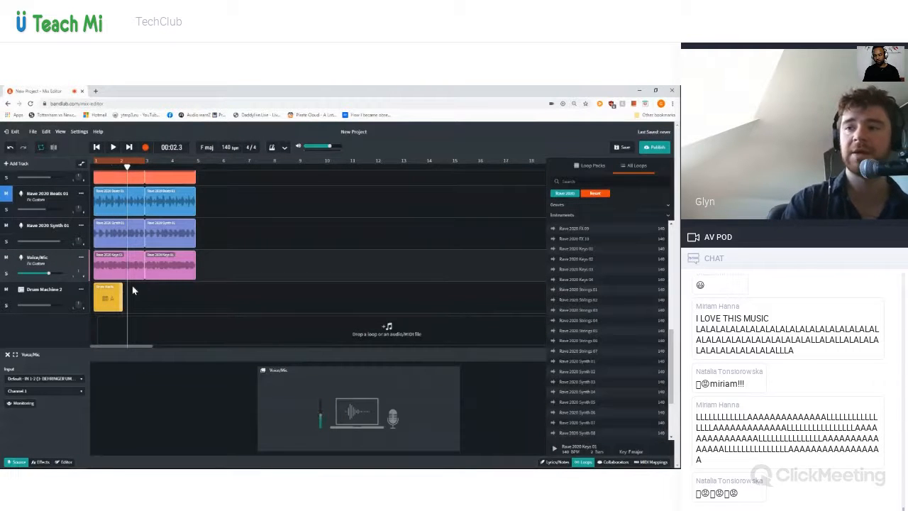
Loop the Drum Machine 2 region out past bar 5, play the arrangement with it and stop playback
{"action": "left_click_drag", "start_coordinate": [123, 290], "coordinate": [213, 296]}
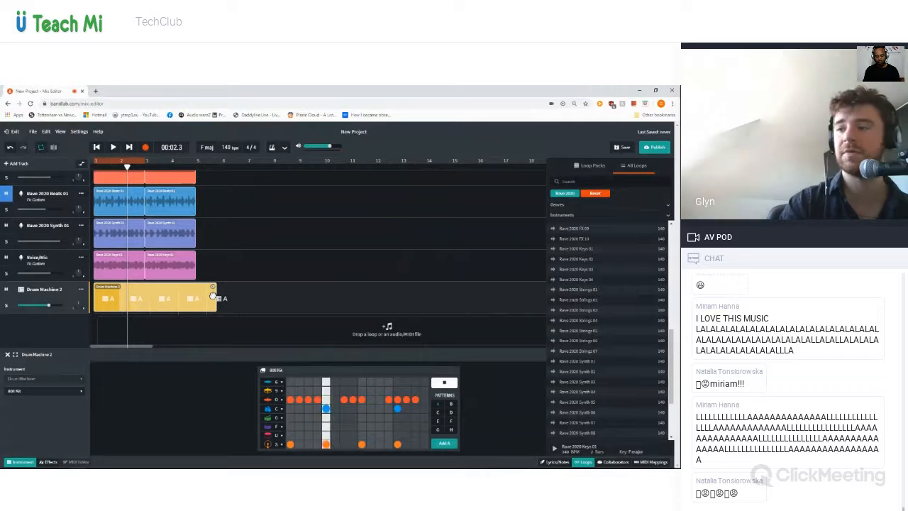
{"action": "key", "text": "space"}
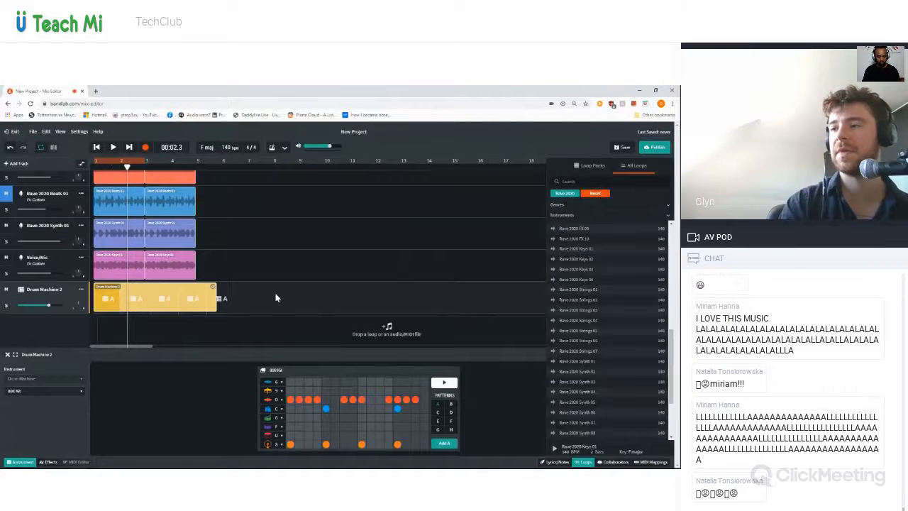
{"action": "key", "text": "space"}
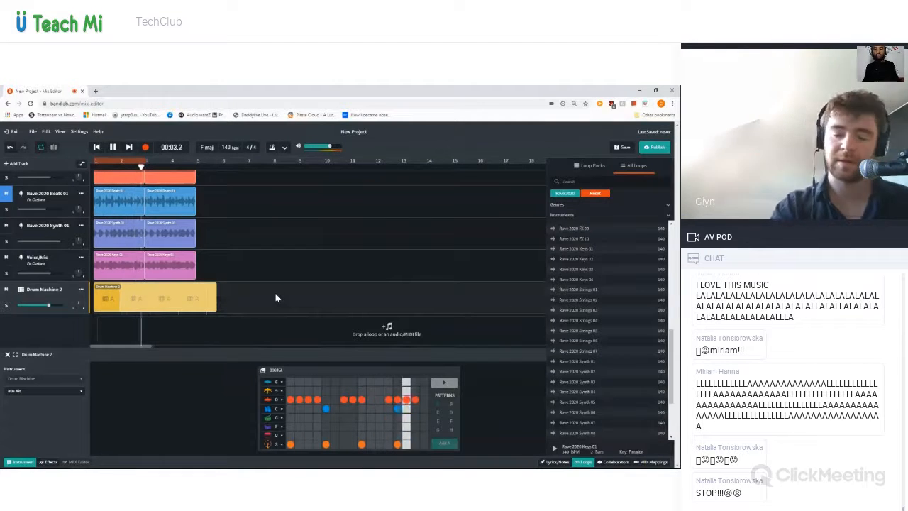
{"action": "key", "text": "space"}
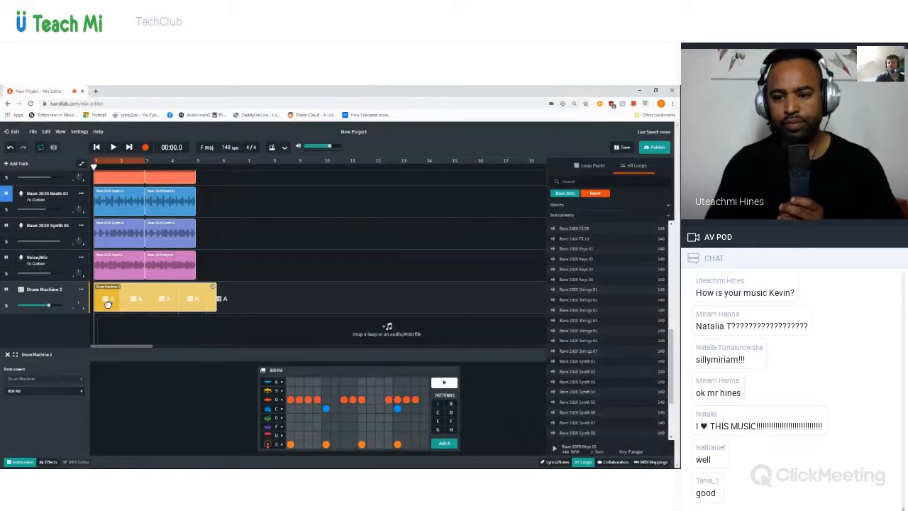
Delete the looped drum region and add pattern A again at the start of the Drum Machine 2 track
{"action": "key", "text": "Delete"}
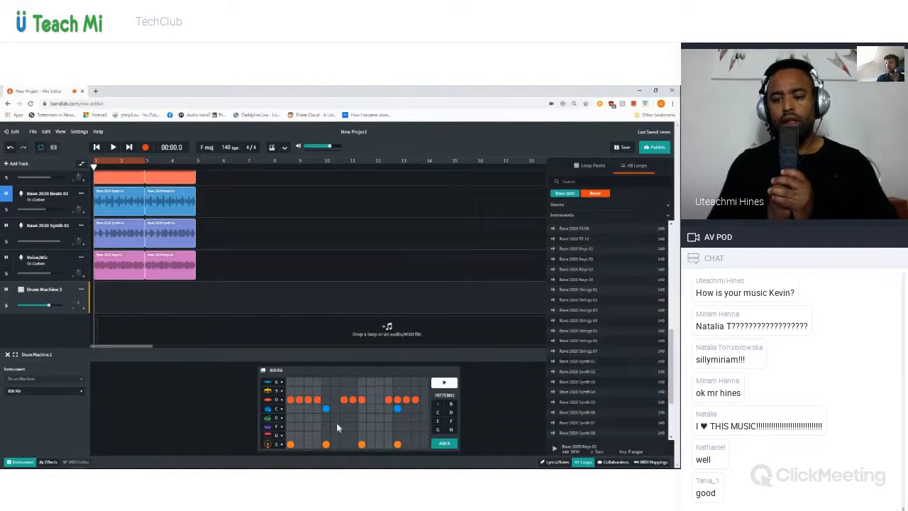
{"action": "left_click", "coordinate": [444, 444]}
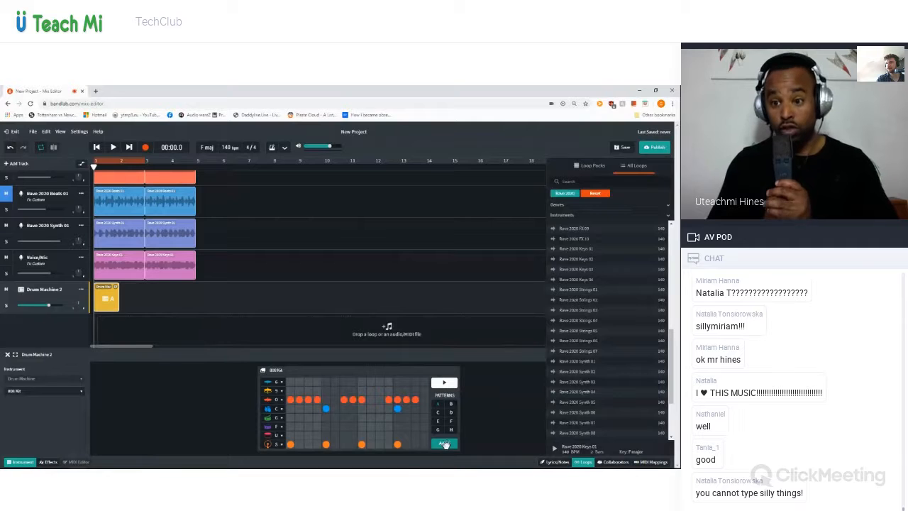
{"action": "left_click", "coordinate": [446, 445]}
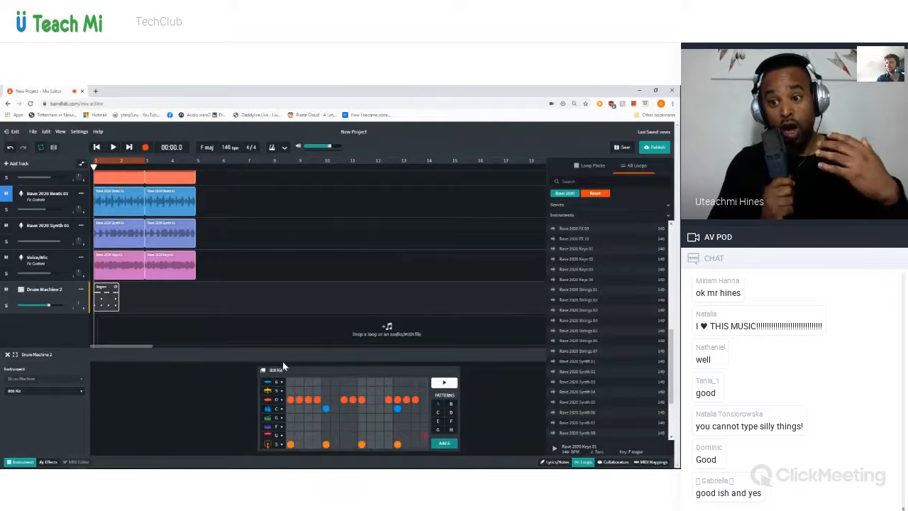
Remove the one-bar region from the Drum Machine 2 track and place pattern A there once more
{"action": "left_click", "coordinate": [122, 298]}
{"action": "left_click", "coordinate": [118, 270]}
{"action": "left_click", "coordinate": [110, 290]}
{"action": "key", "text": "Delete"}
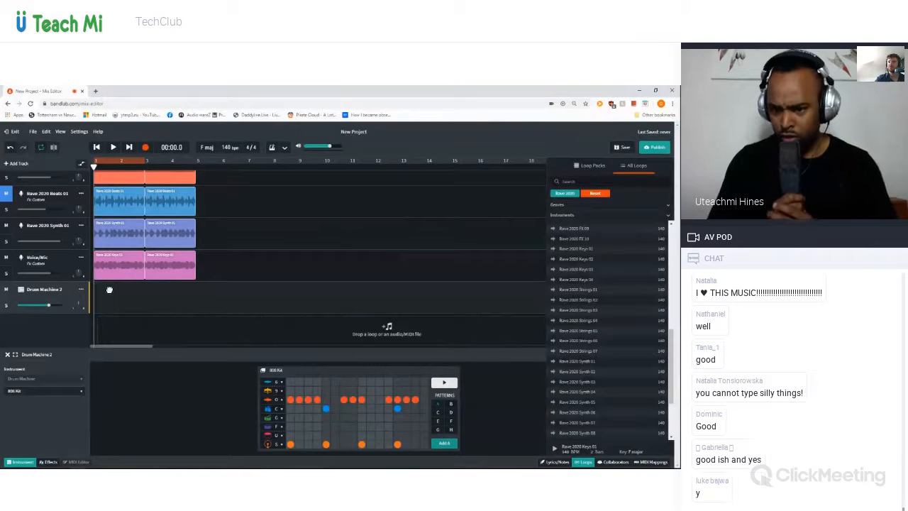
{"action": "left_click", "coordinate": [445, 442]}
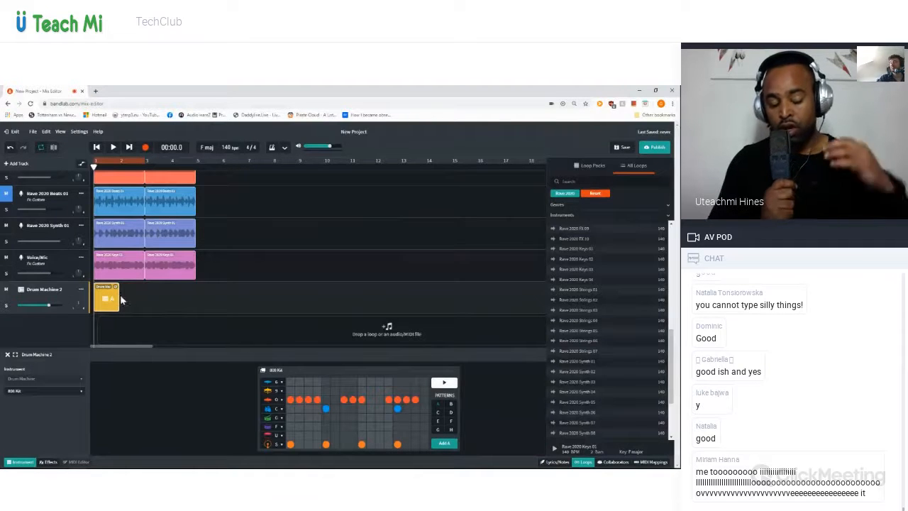
Loop the one-bar pattern A region on the Drum Machine 2 track until it ends past bar 5
{"action": "left_click_drag", "start_coordinate": [191, 301], "coordinate": [188, 277]}
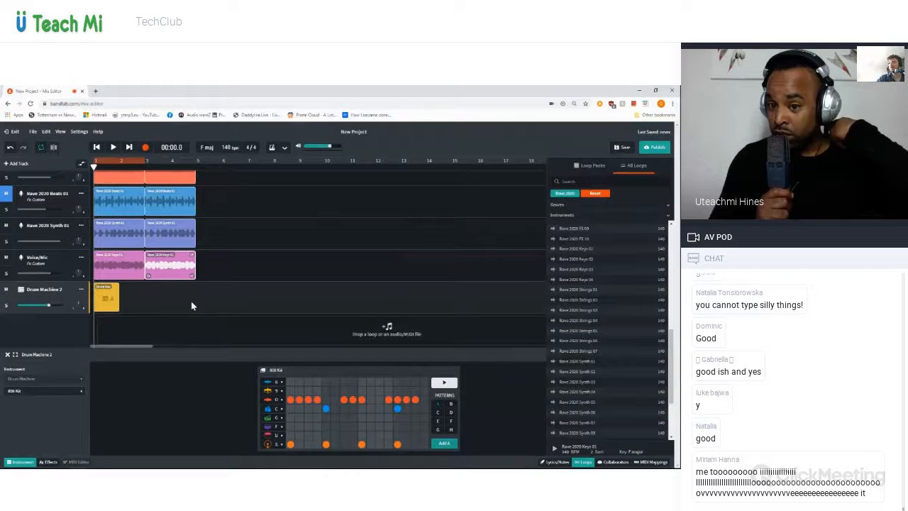
{"action": "left_click", "coordinate": [112, 292]}
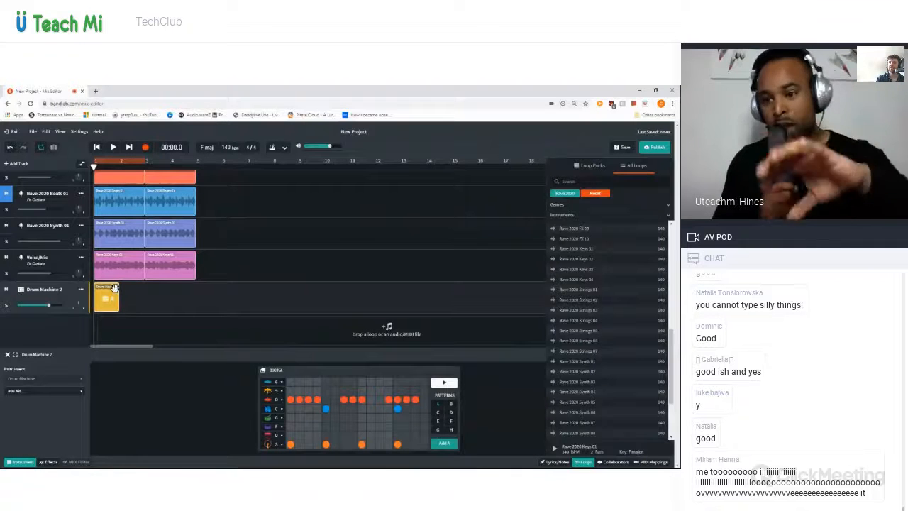
{"action": "left_click_drag", "start_coordinate": [115, 287], "coordinate": [207, 298]}
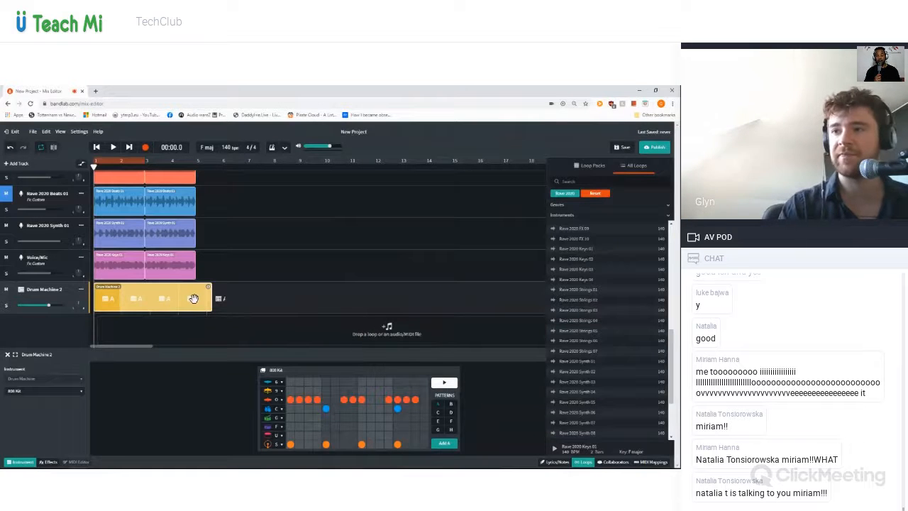
{"action": "mouse_move", "coordinate": [109, 287]}
{"action": "left_mouse_down"}
{"action": "mouse_move", "coordinate": [123, 287]}
{"action": "mouse_move", "coordinate": [106, 287]}
{"action": "left_mouse_up"}
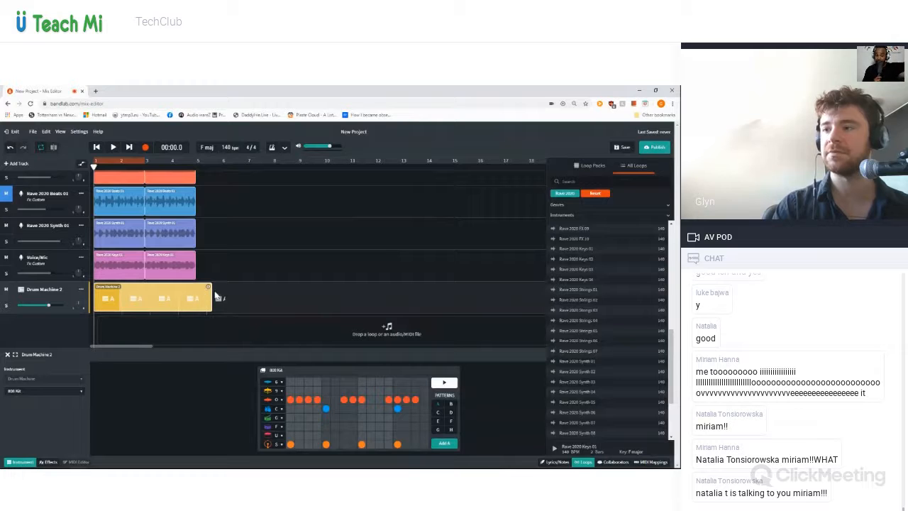
{"action": "mouse_move", "coordinate": [212, 295]}
{"action": "left_mouse_down"}
{"action": "mouse_move", "coordinate": [204, 287]}
{"action": "mouse_move", "coordinate": [332, 285]}
{"action": "mouse_move", "coordinate": [122, 286]}
{"action": "mouse_move", "coordinate": [214, 288]}
{"action": "left_mouse_up"}
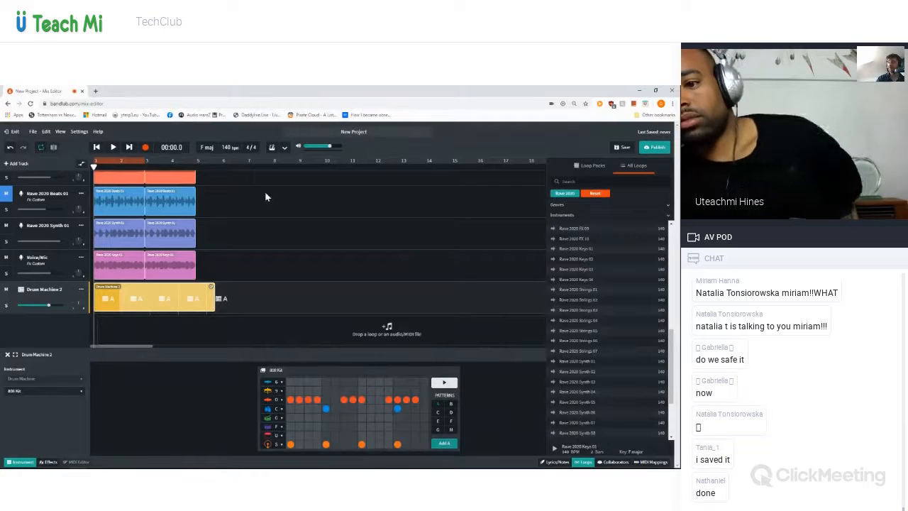
Rename the project UteachMi and save it
{"action": "scroll", "coordinate": [265, 202], "scroll_direction": "up", "scroll_amount": 1}
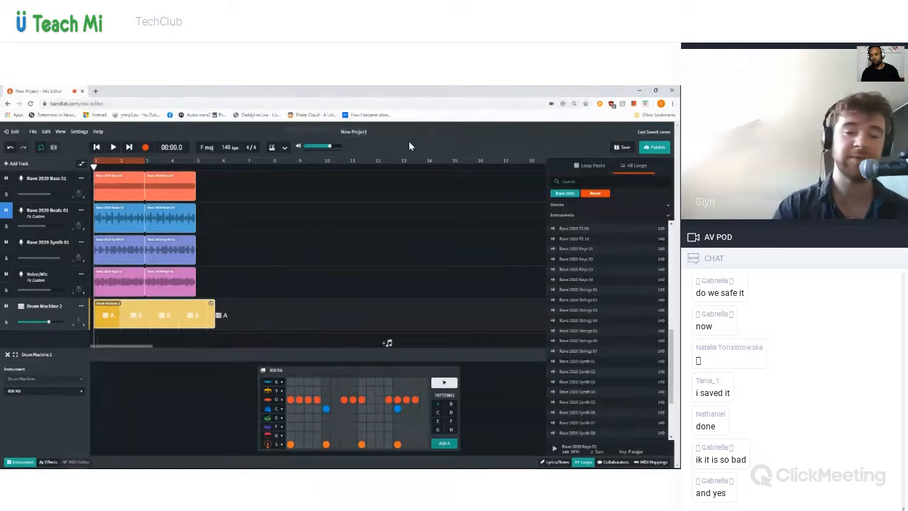
{"action": "left_click", "coordinate": [367, 132]}
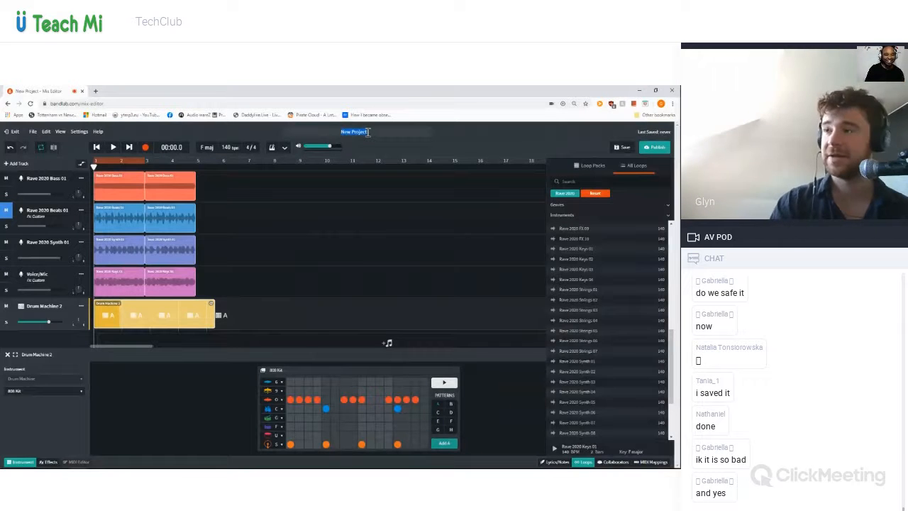
{"action": "key", "text": "BackSpace"}
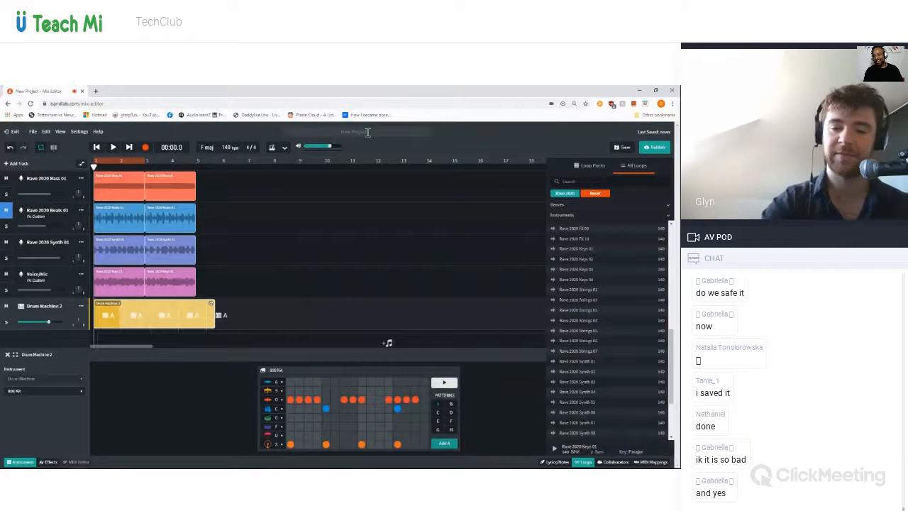
{"action": "type", "text": "uteach"}
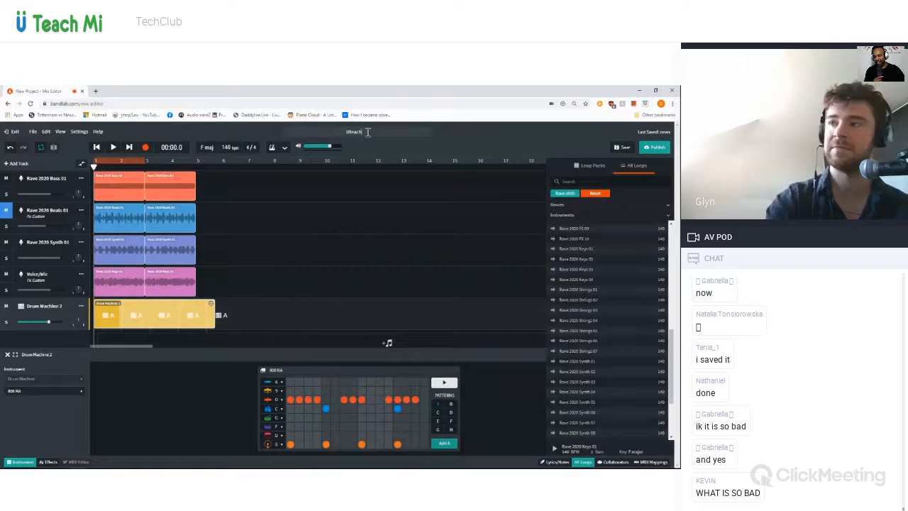
{"action": "type", "text": "Mi"}
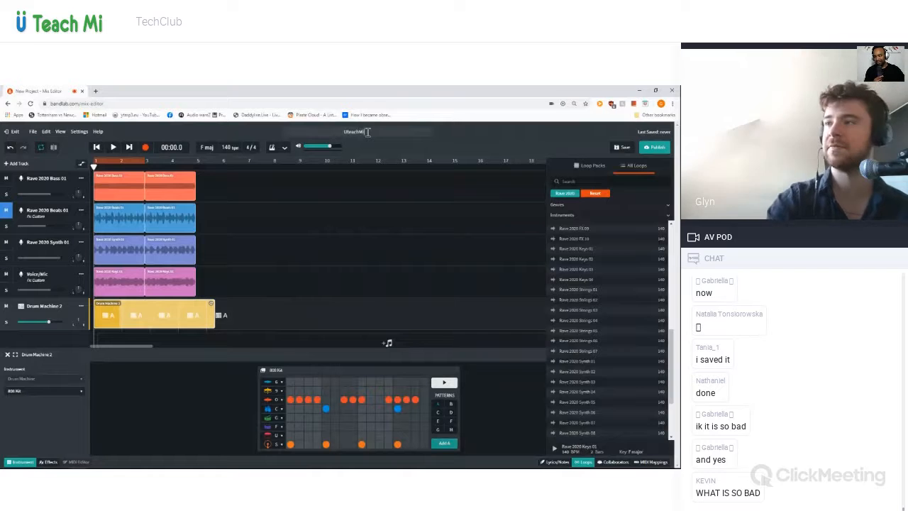
{"action": "left_click", "coordinate": [625, 147]}
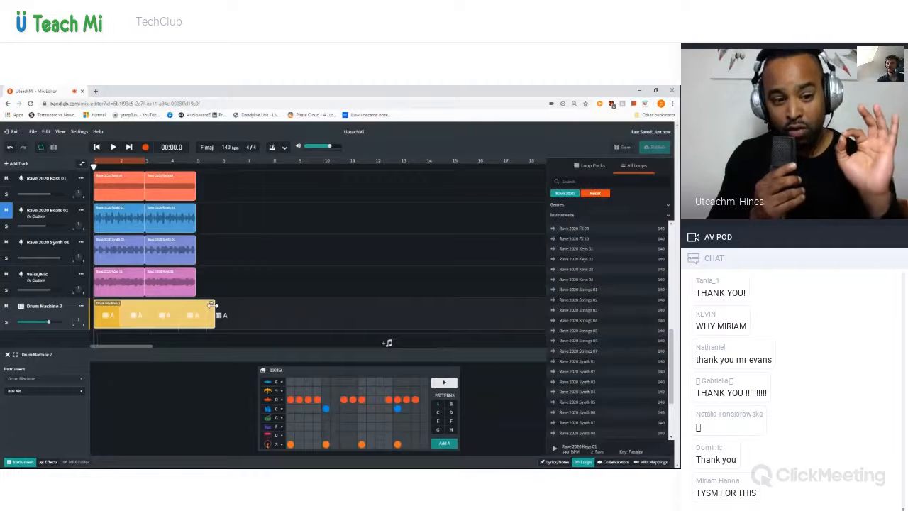
Close the 808 Kit drum machine editor to give the arrangement more room
{"action": "double_click", "coordinate": [103, 318]}
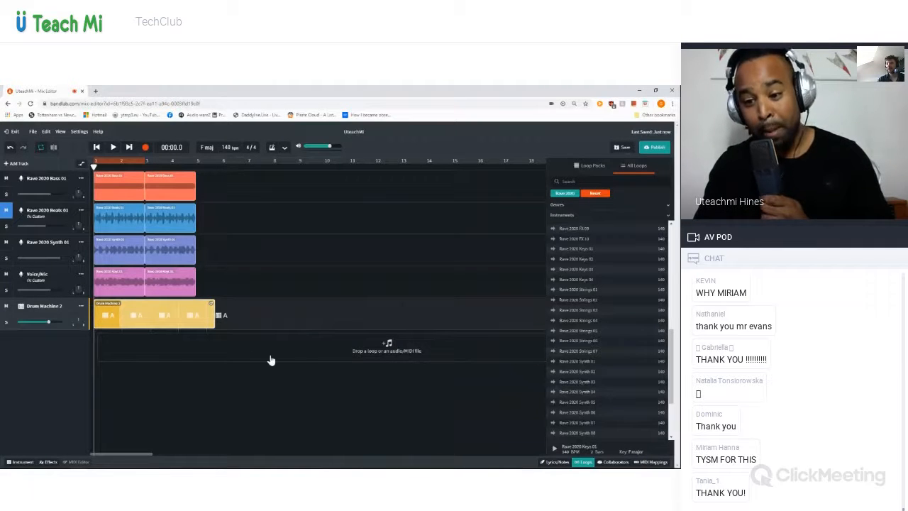
{"action": "scroll", "coordinate": [302, 322], "scroll_direction": "right", "scroll_amount": 2}
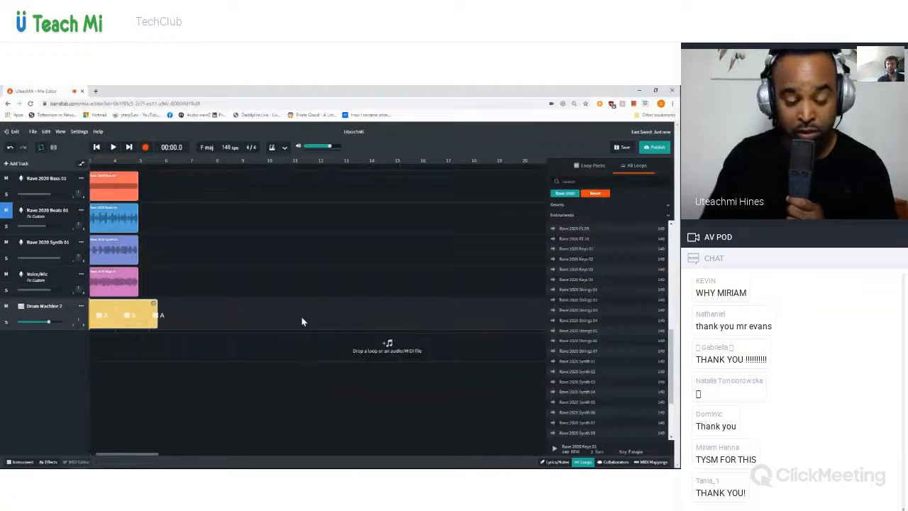